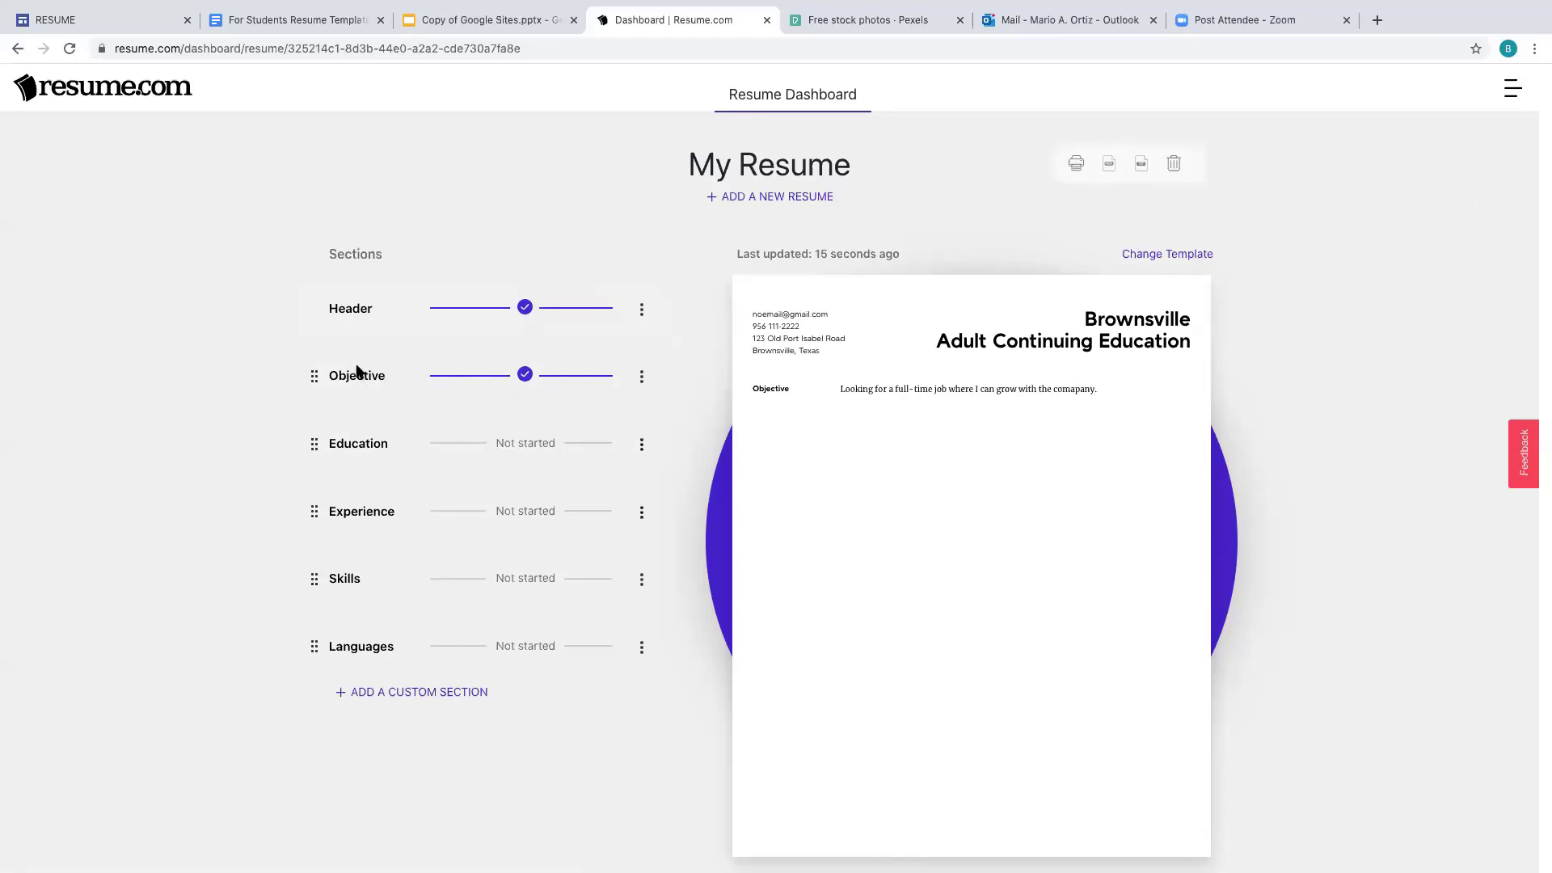
- Trim the Objective line's final period, append the suggested entry-level elementary teacher paragraph, and save it
{"action": "left_click", "coordinate": [525, 375]}
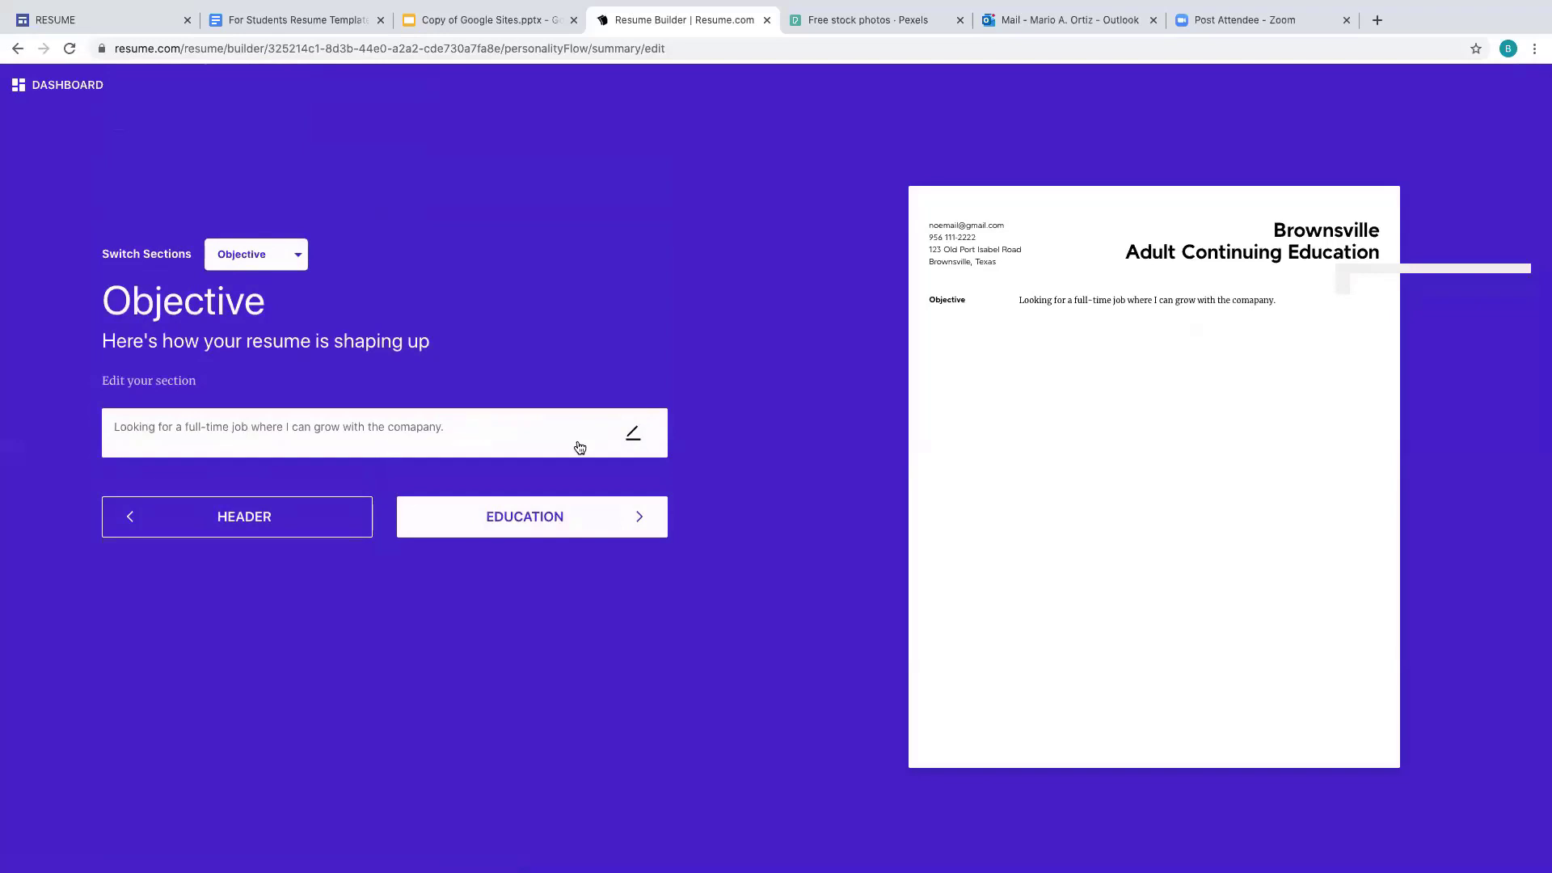
{"action": "left_click", "coordinate": [635, 439]}
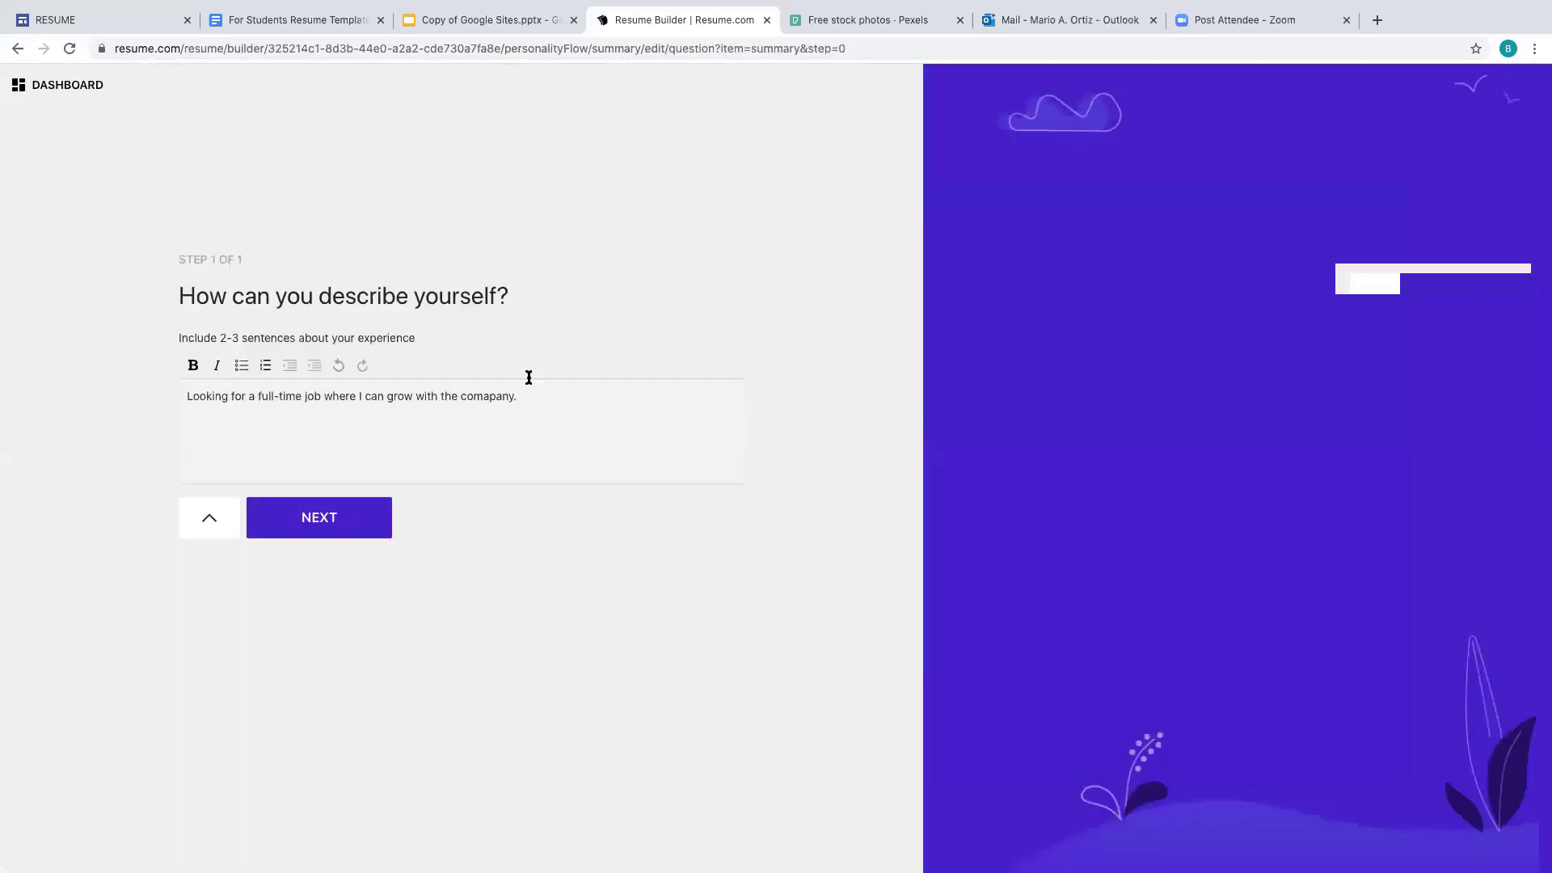
{"action": "key", "text": "BackSpace"}
{"action": "type", "text": "1"}
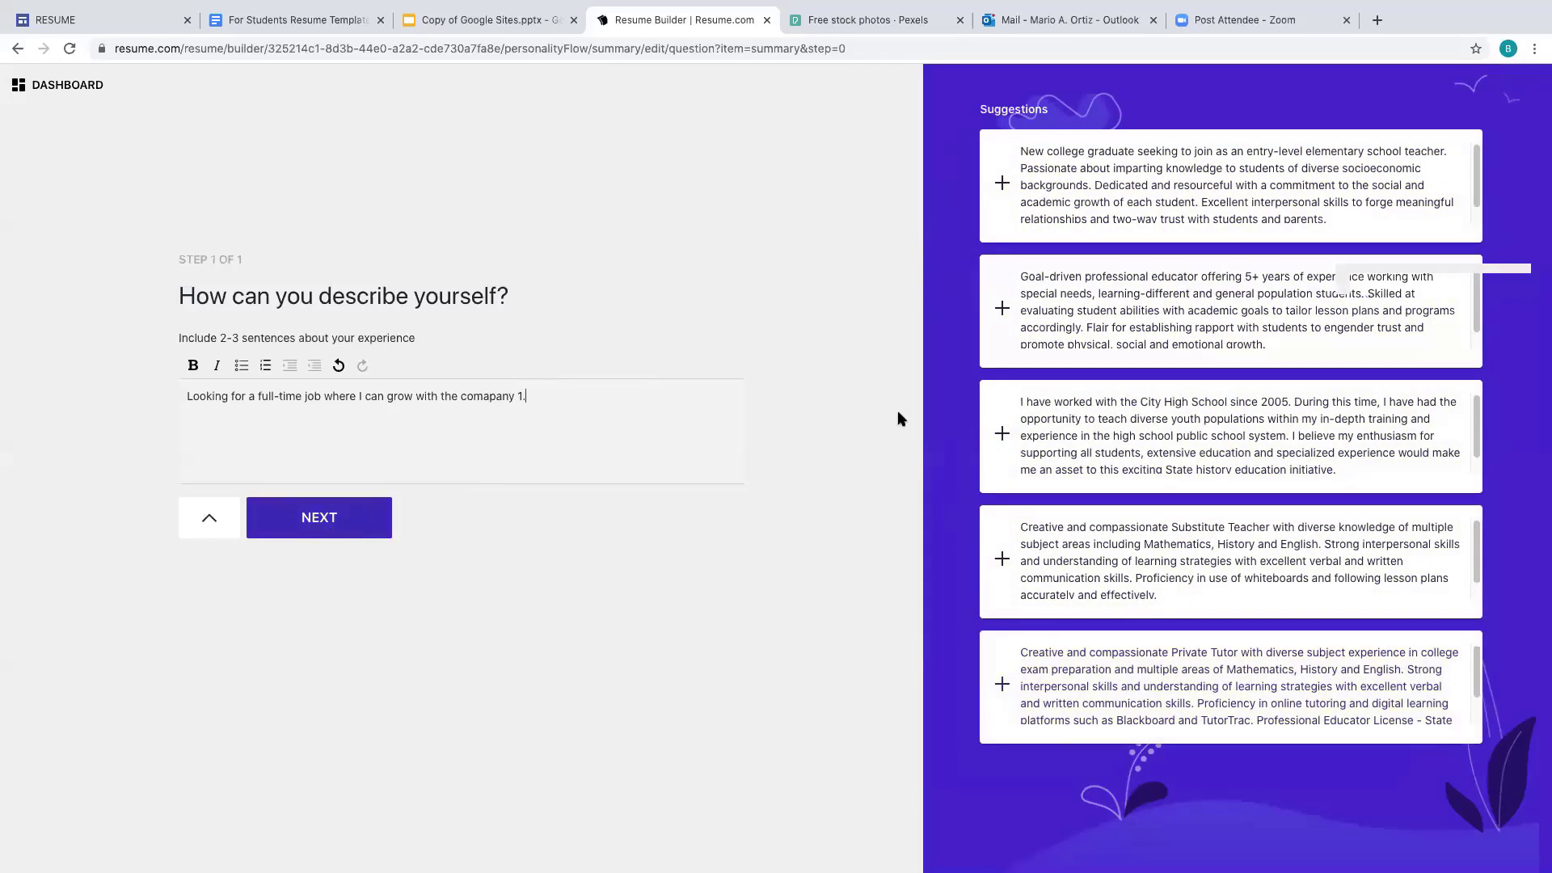
{"action": "left_click", "coordinate": [1001, 188]}
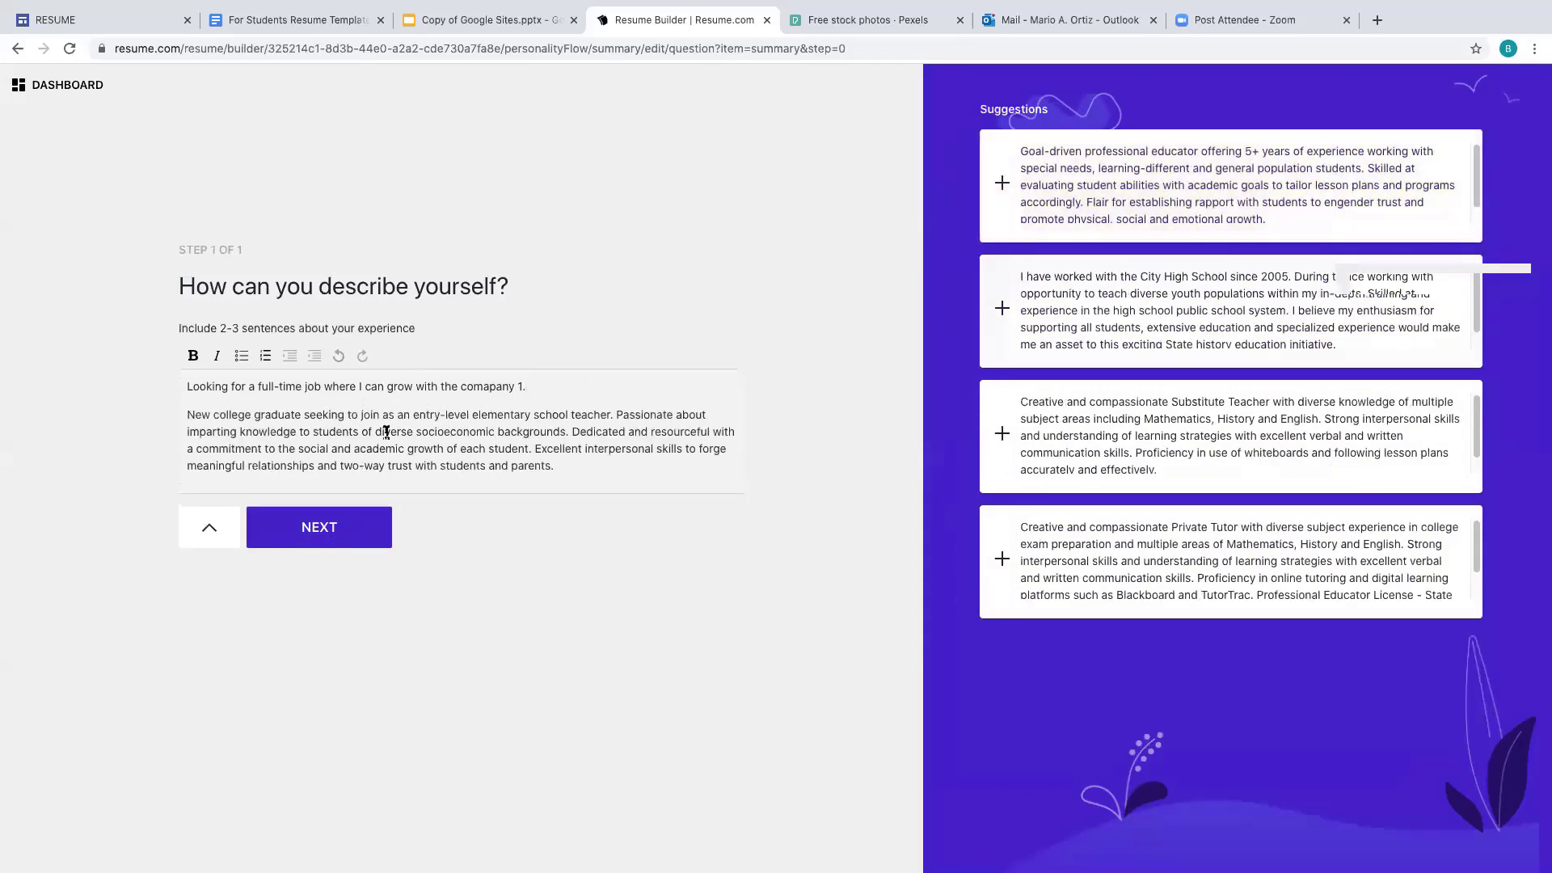
{"action": "left_click", "coordinate": [350, 539]}
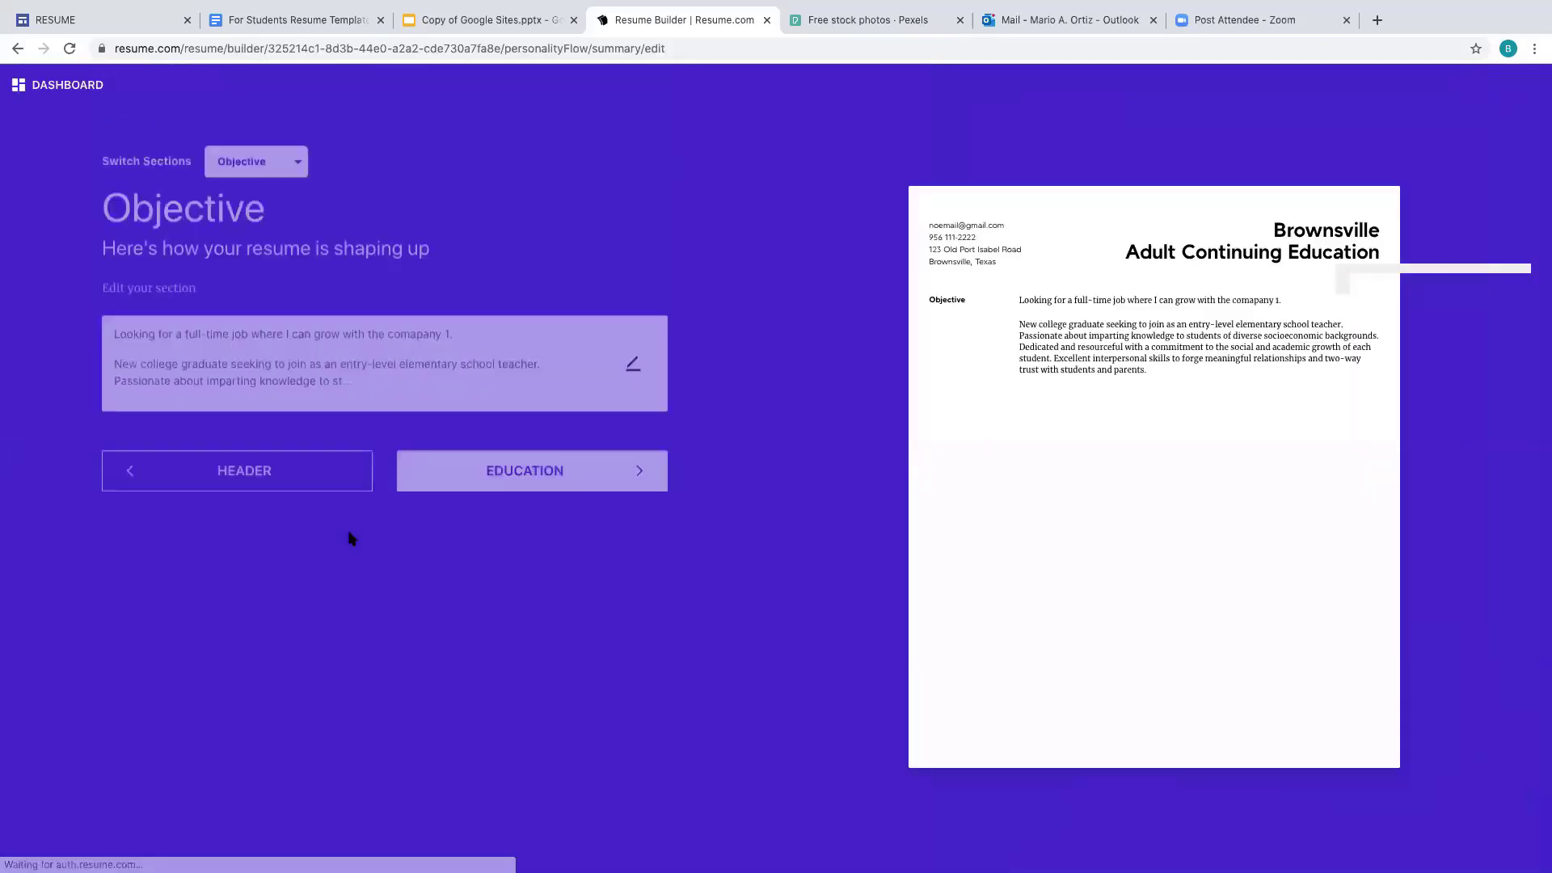
- From the dashboard, change the Objective section's name to 'Summary' via its options menu
{"action": "left_click", "coordinate": [85, 88]}
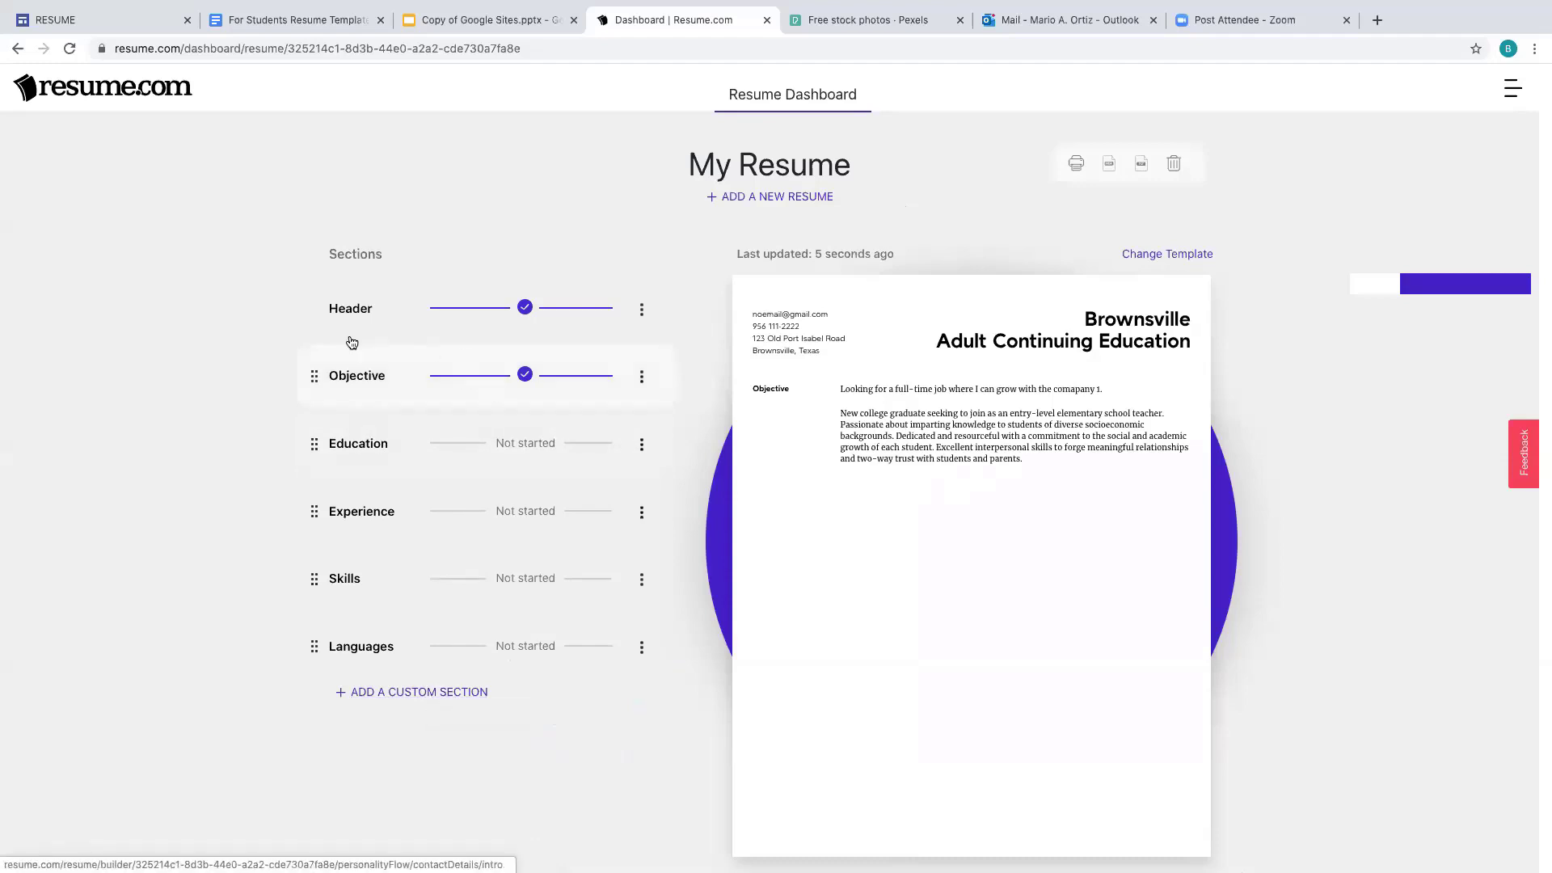
{"action": "left_click", "coordinate": [643, 379]}
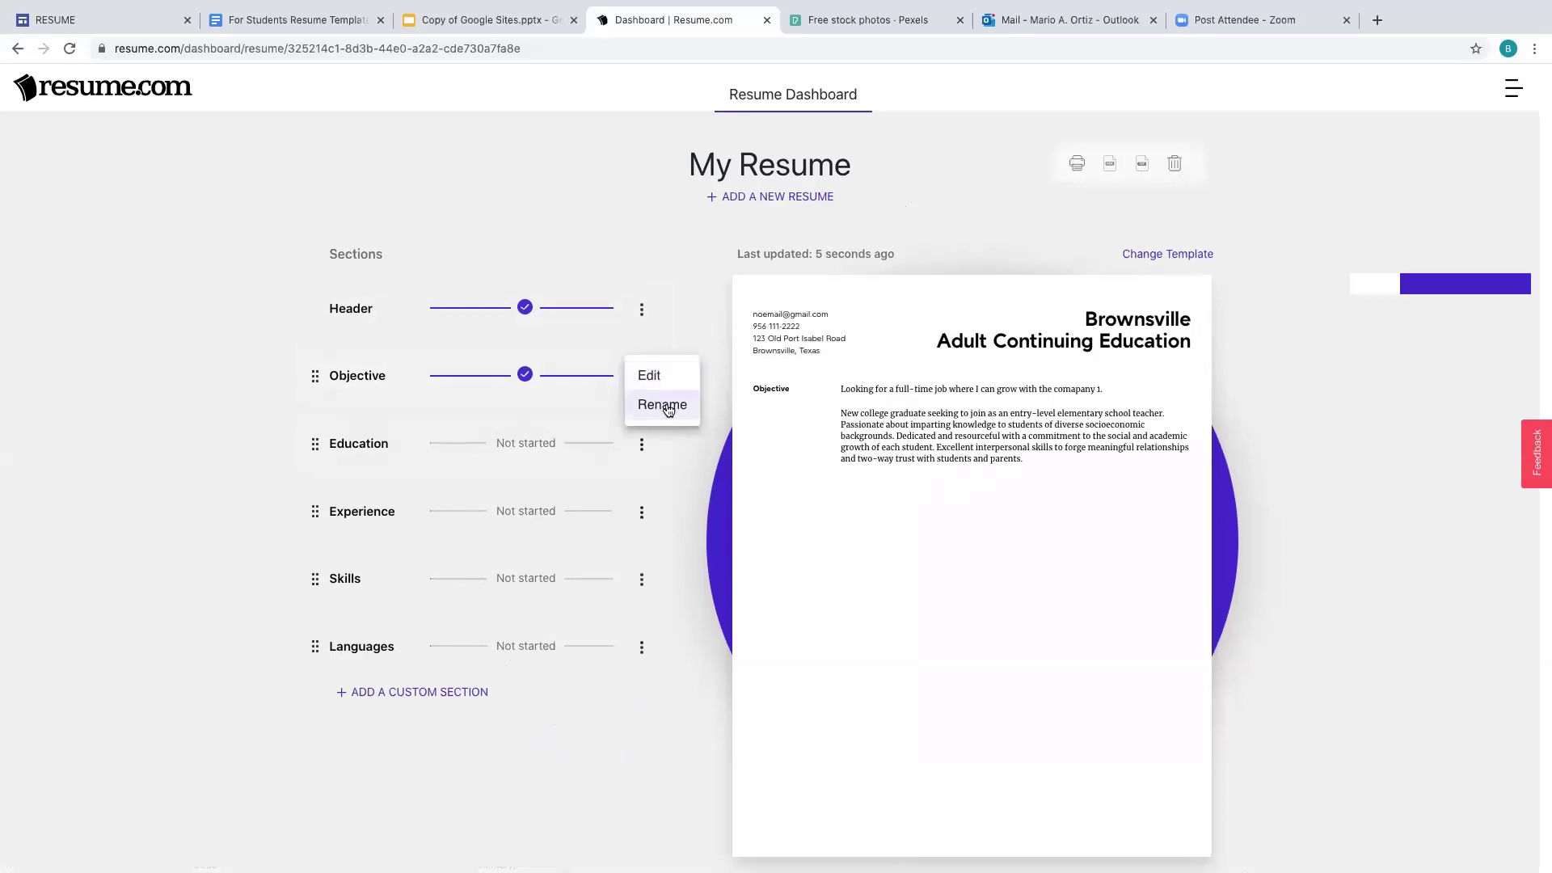
{"action": "left_click", "coordinate": [667, 408]}
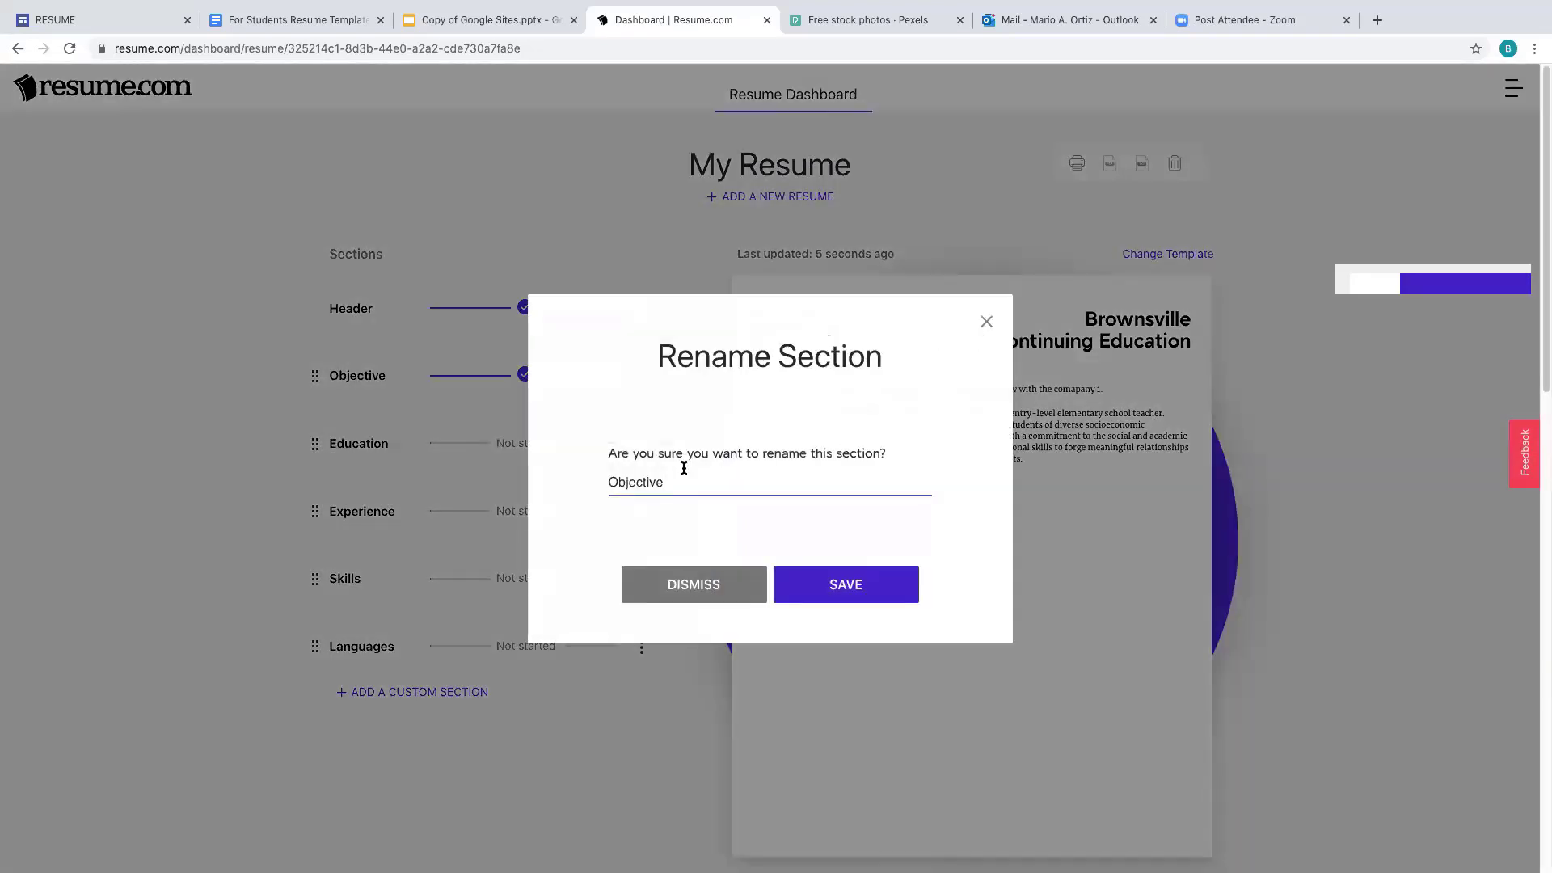
{"action": "key", "text": "BackSpace"}
{"action": "key", "text": "BackSpace"}
{"action": "key", "text": "BackSpace"}
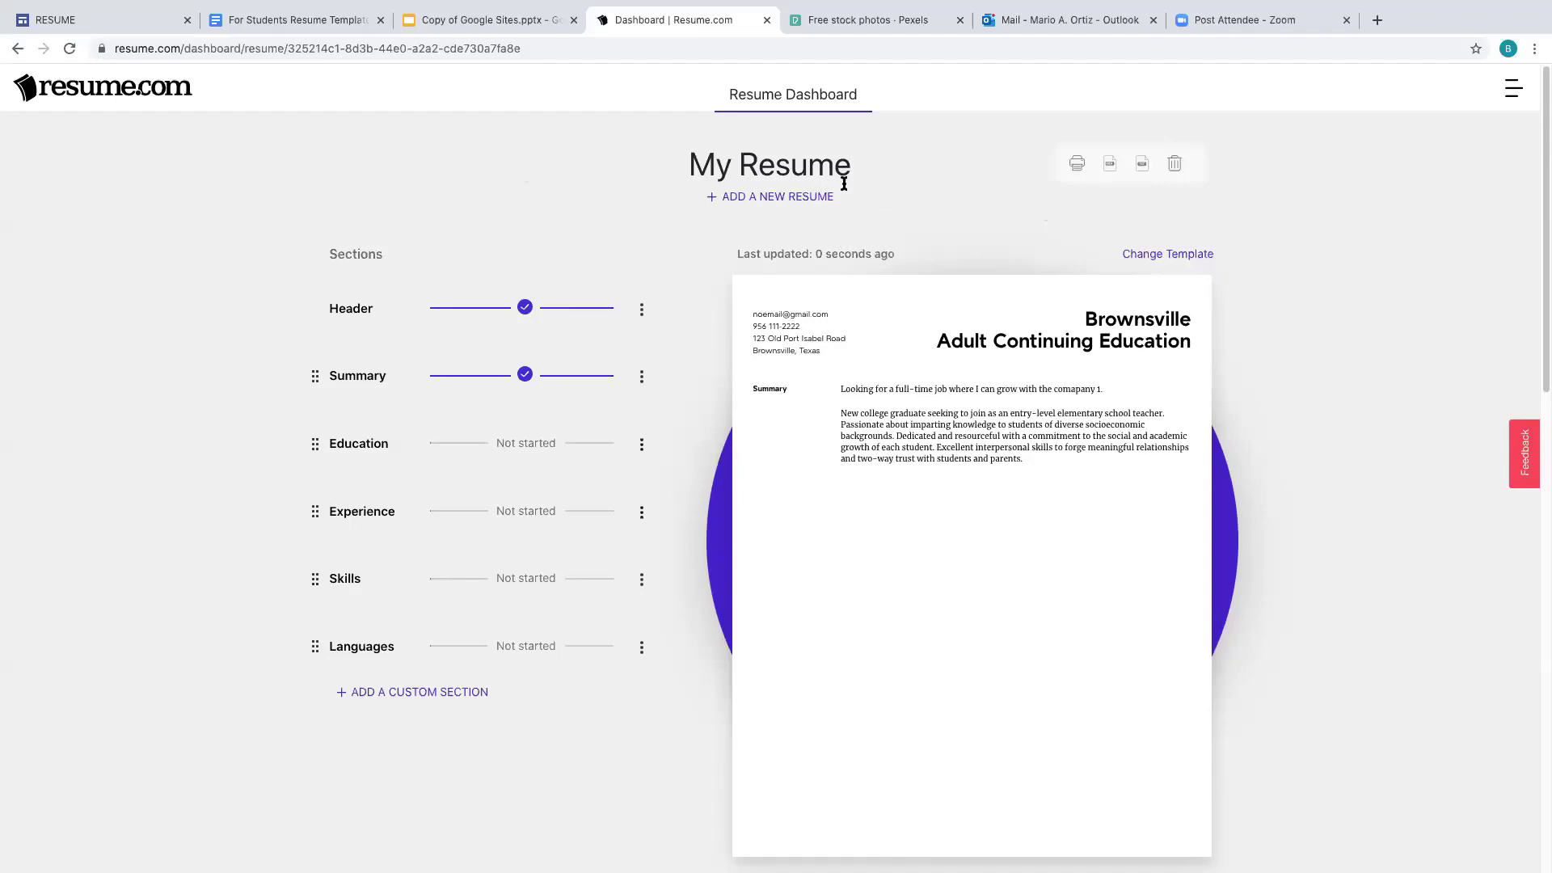
- Switch to the 'For Students Resume Template' Google Docs document
{"action": "left_click", "coordinate": [330, 28]}
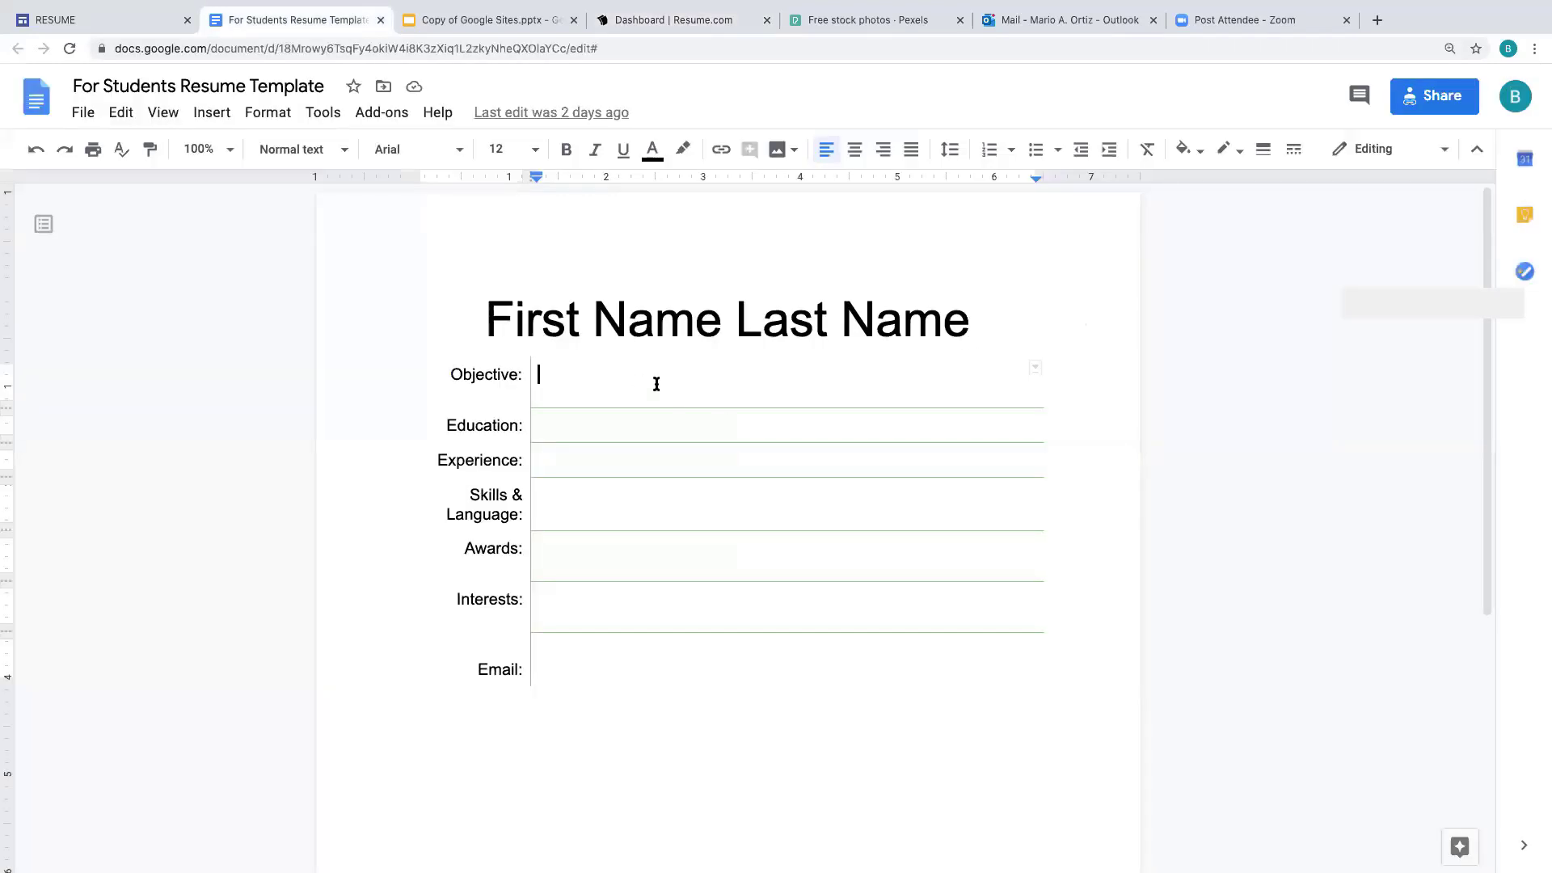
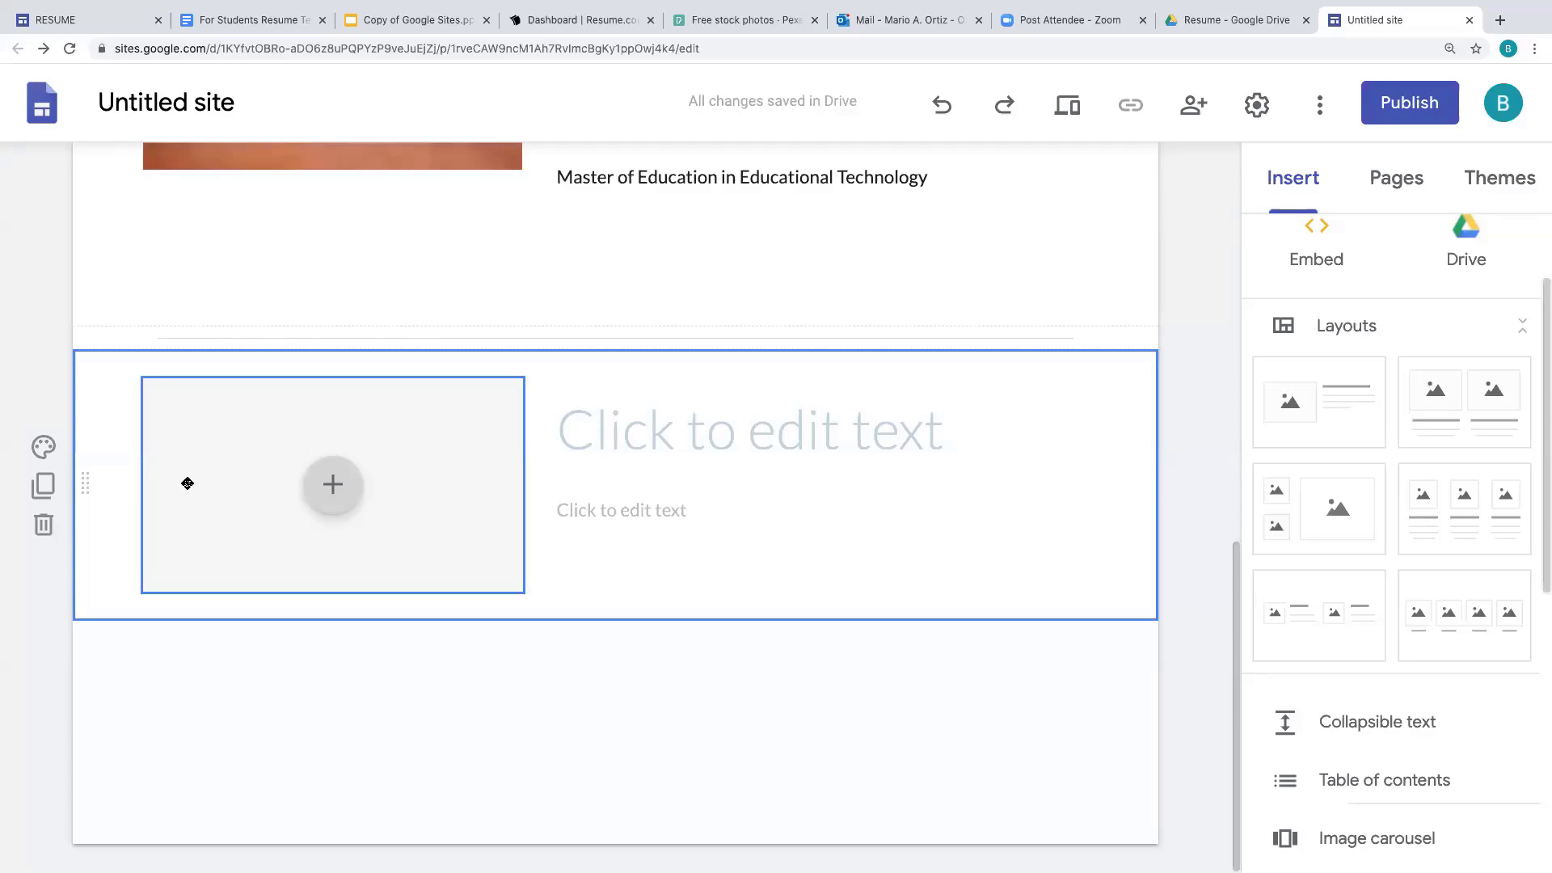
- Move the image placeholder to the right and upload the Work Experience JPEG photo into it
{"action": "left_click_drag", "start_coordinate": [188, 483], "coordinate": [1101, 443]}
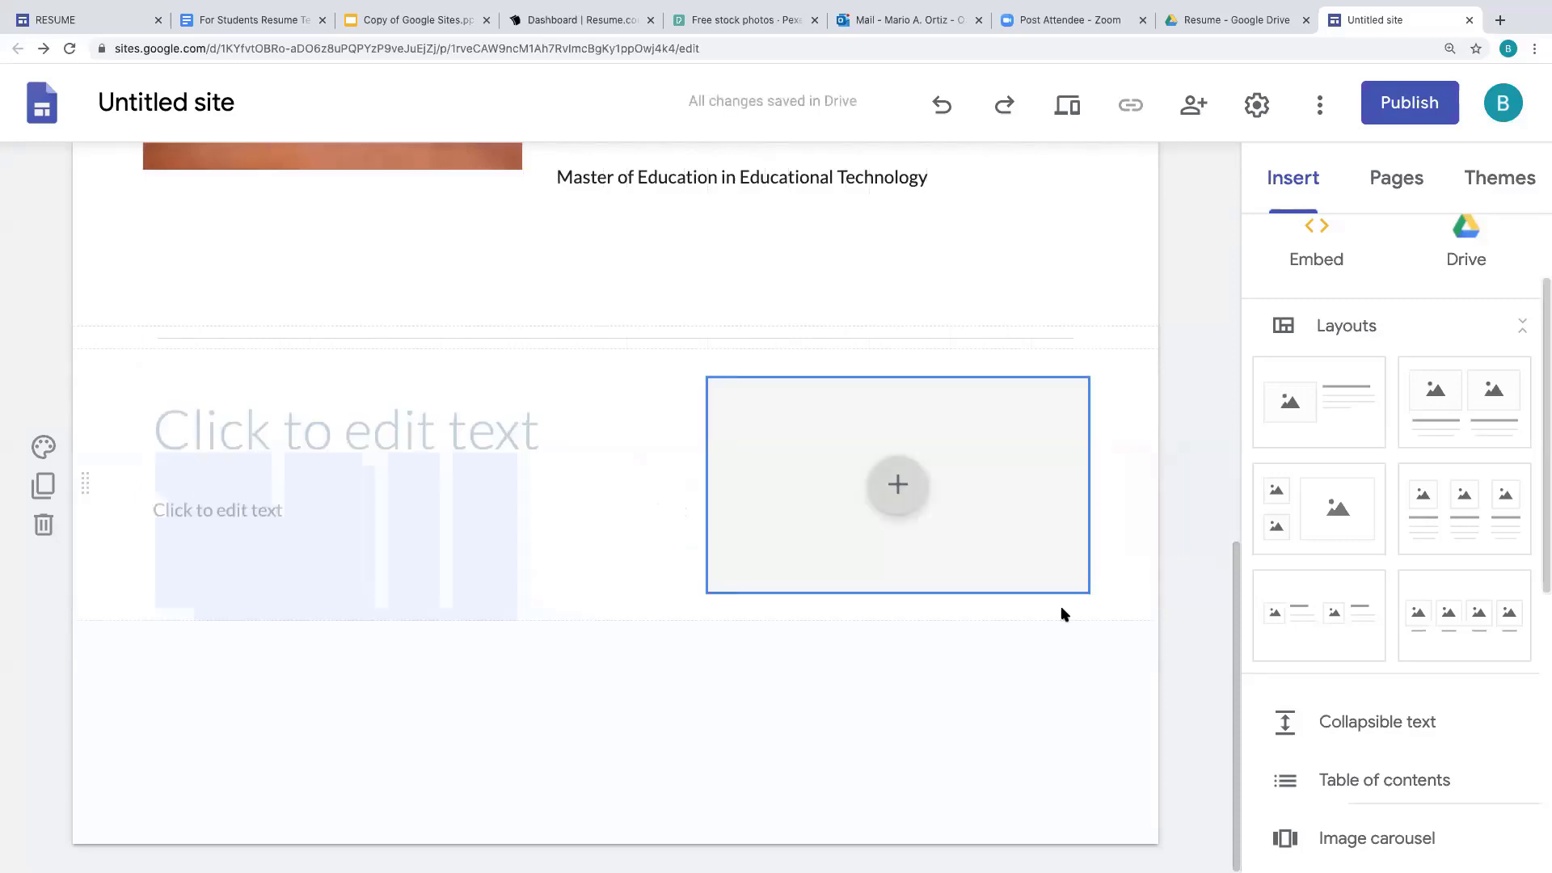
{"action": "left_click", "coordinate": [898, 485]}
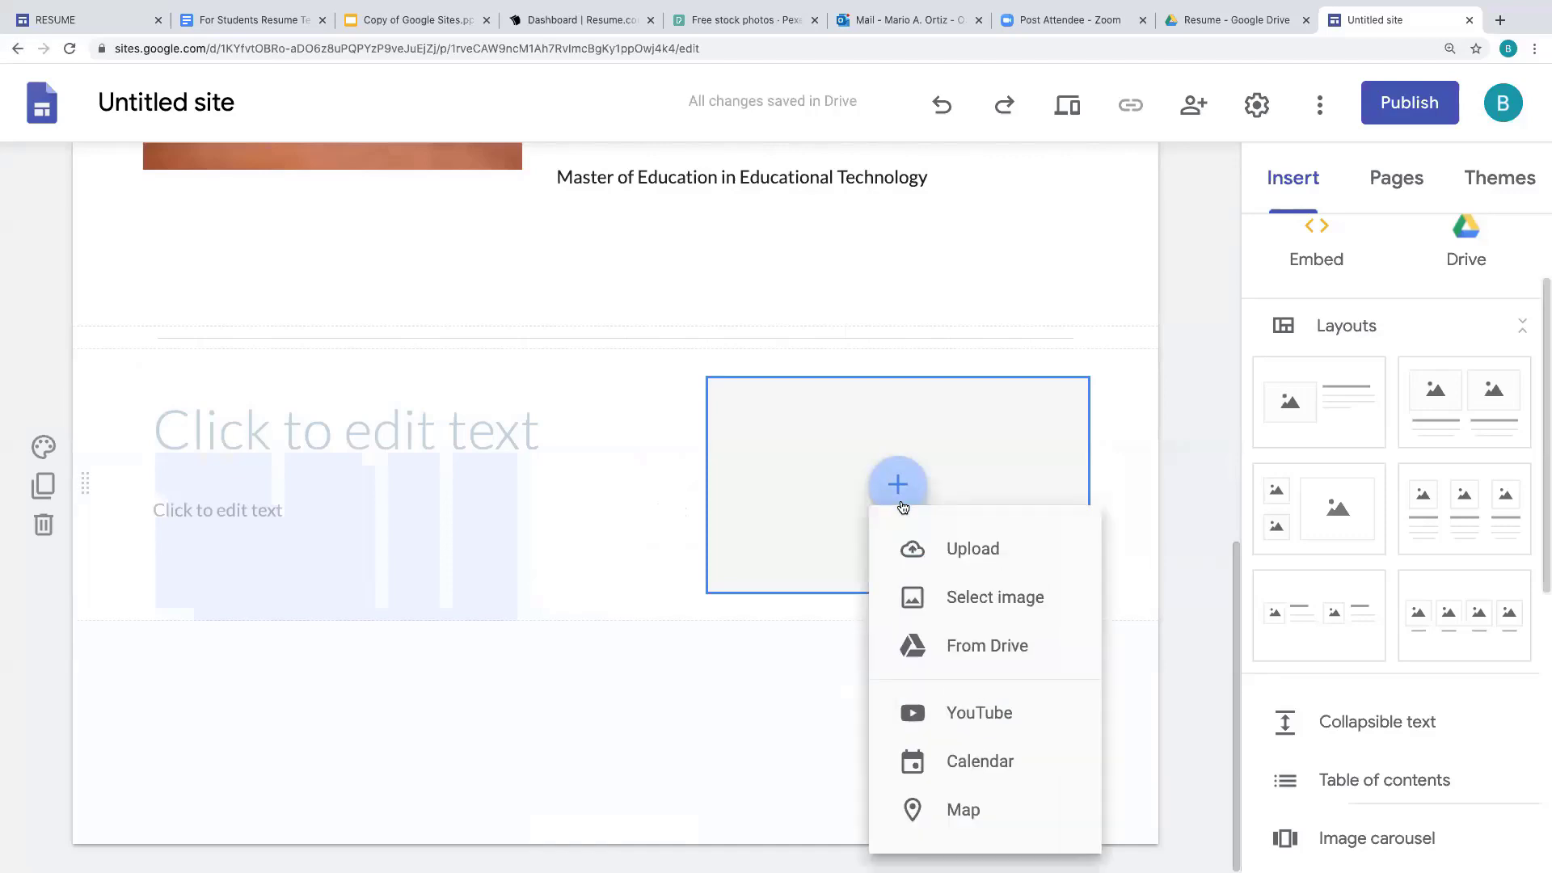
{"action": "left_click", "coordinate": [1025, 557]}
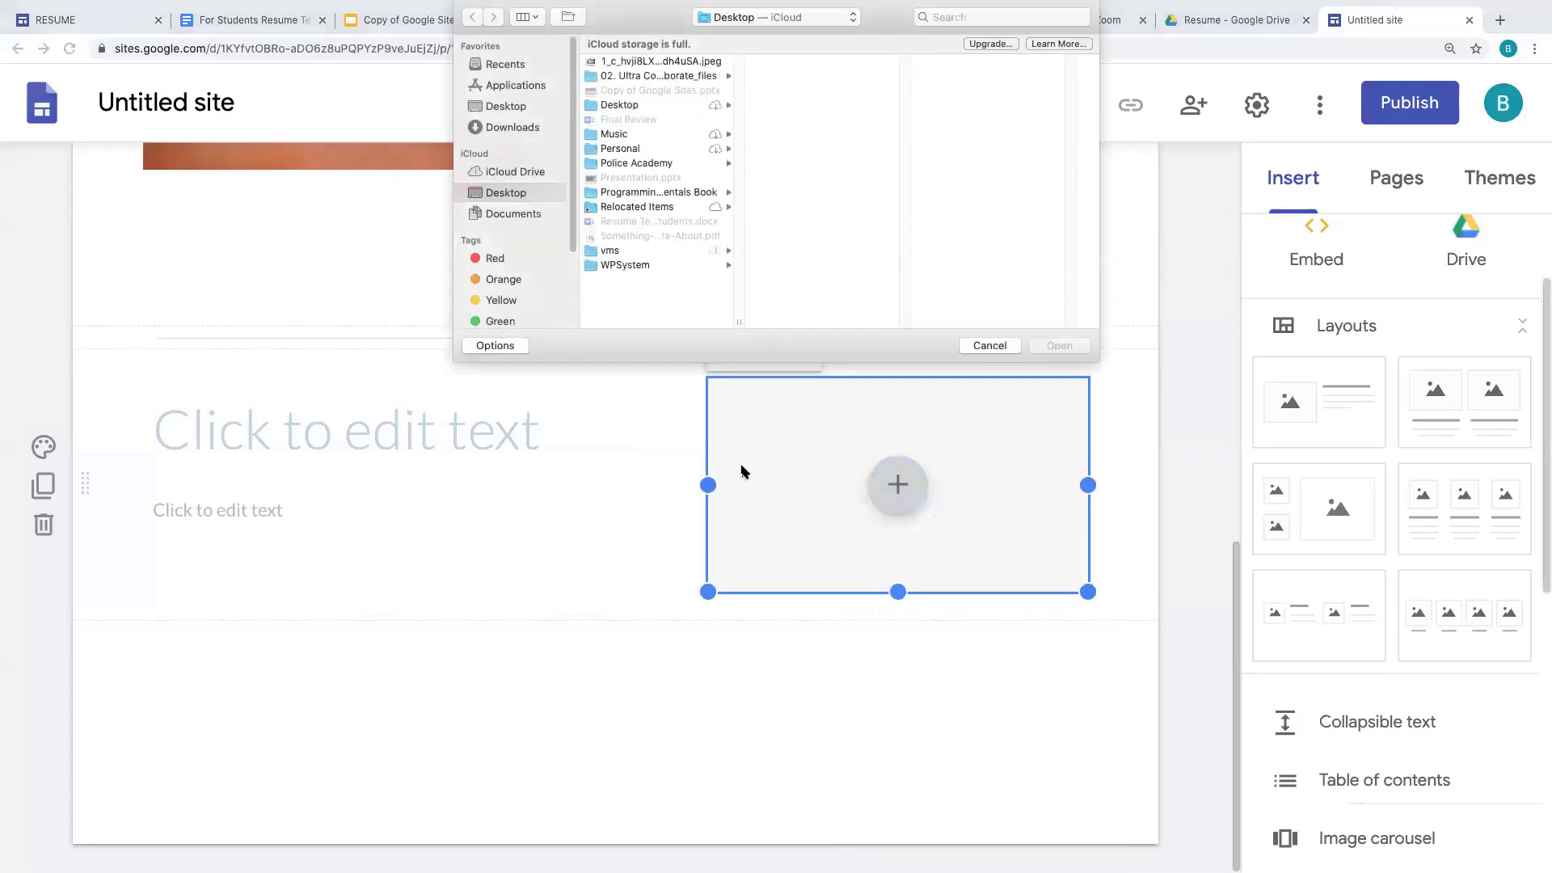
{"action": "left_click", "coordinate": [644, 63]}
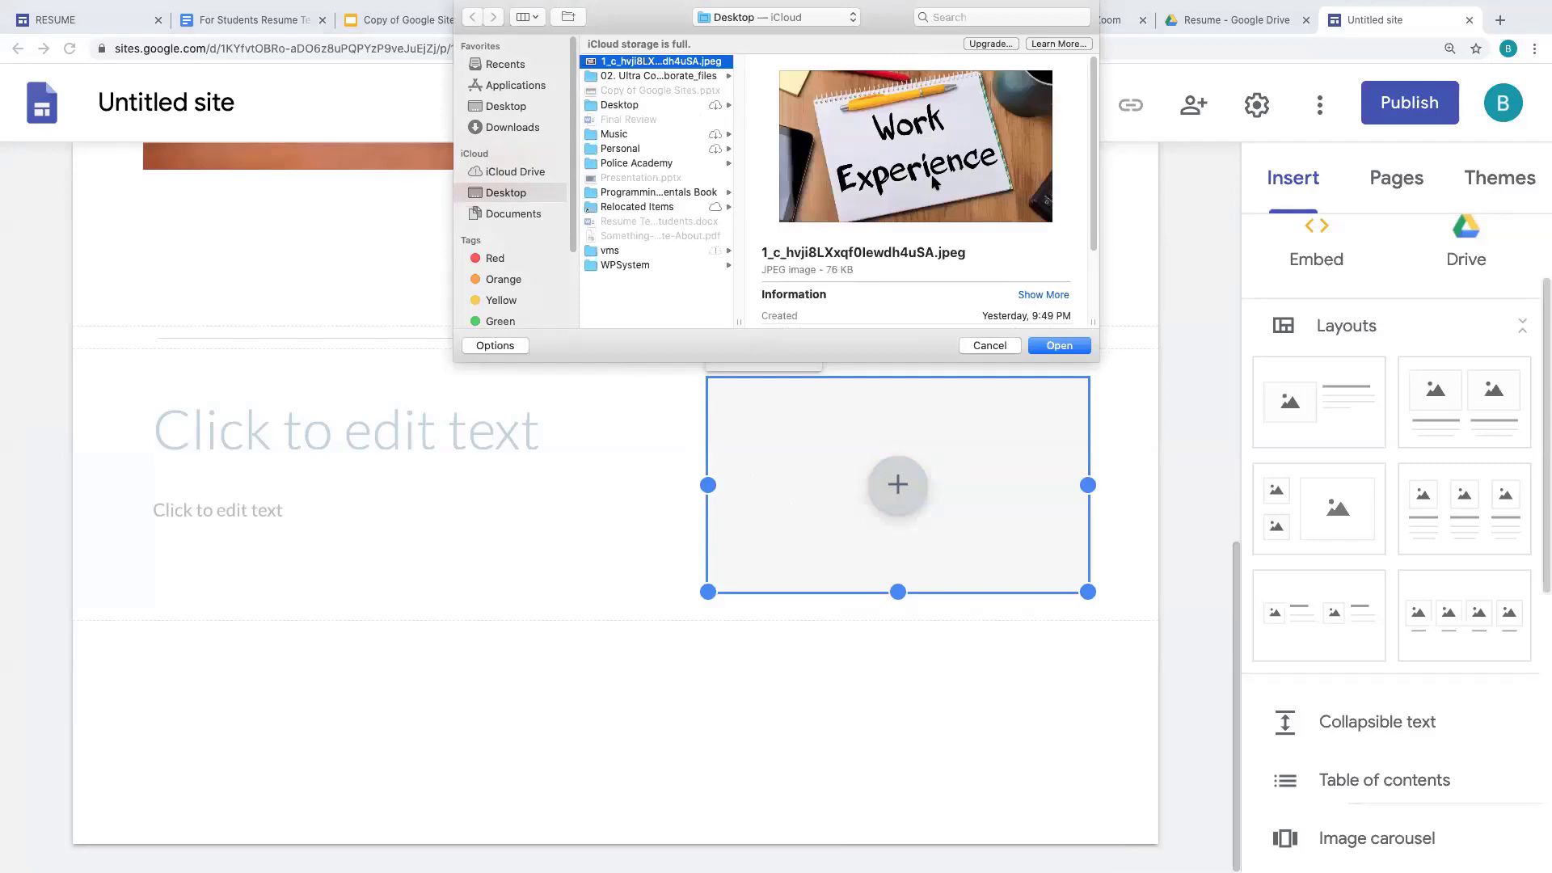
{"action": "left_click", "coordinate": [1060, 346]}
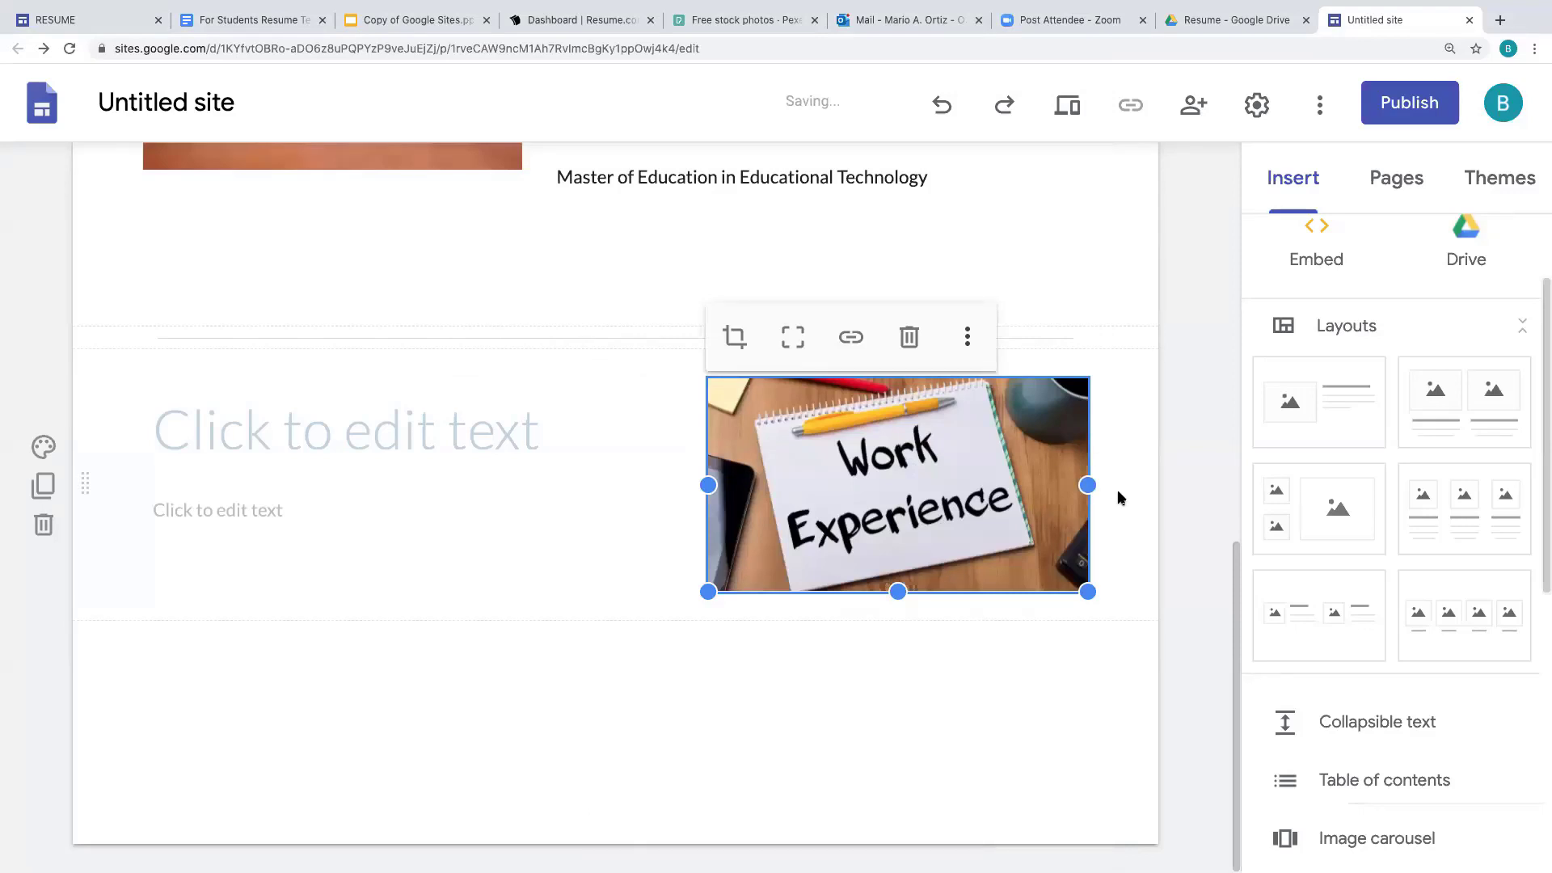
- Title the section 'Work Experience' and list 2015-Present, Brownsville ISD, MOS Microsoft Office Specialist Instructor
{"action": "left_click", "coordinate": [186, 432]}
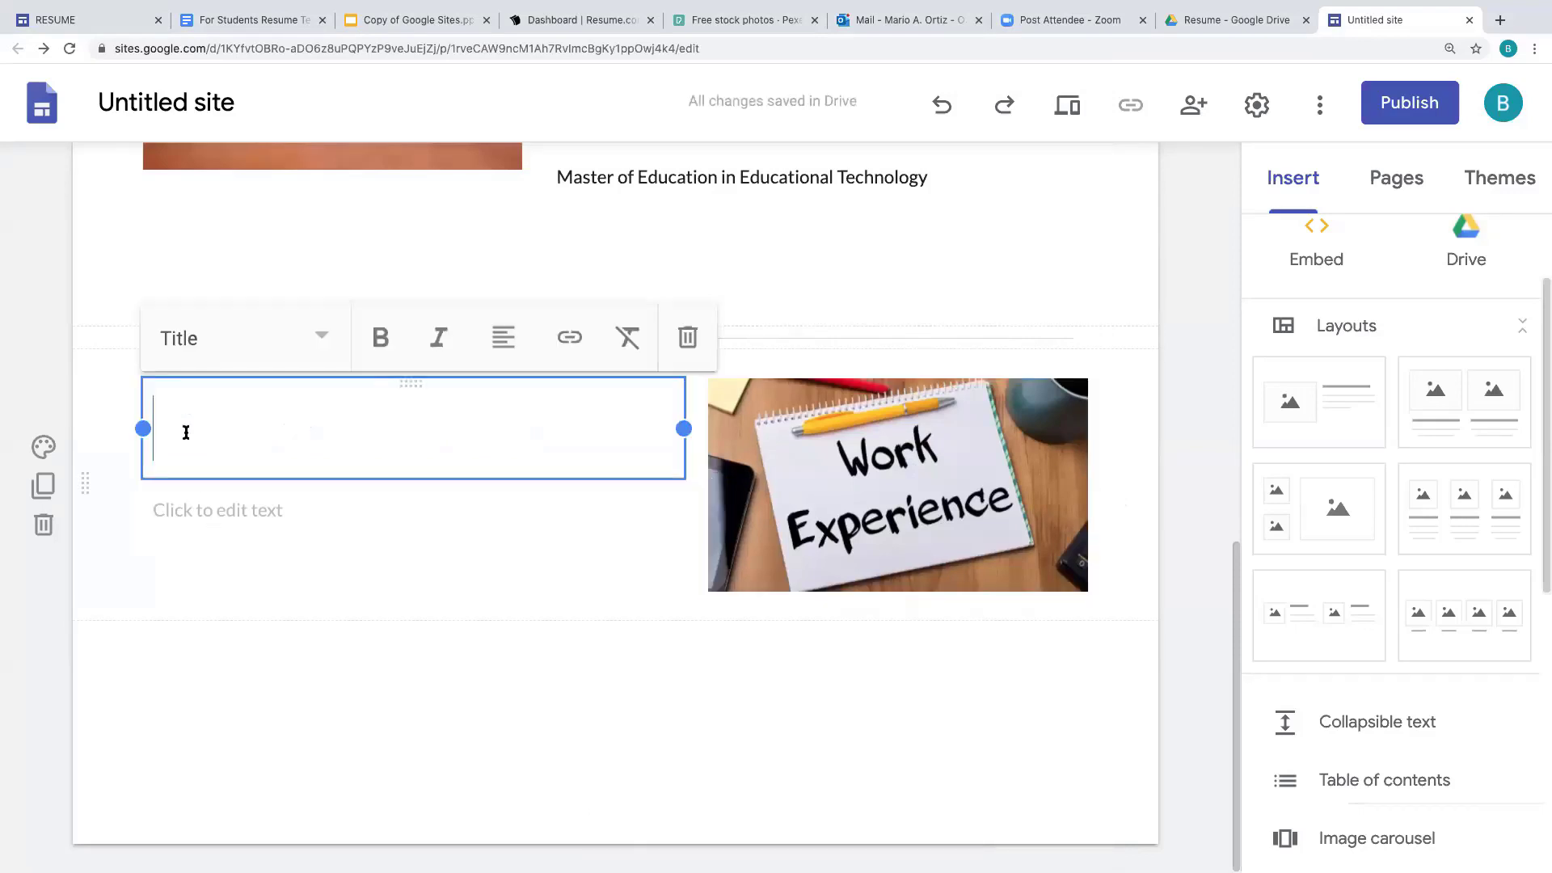
{"action": "type", "text": "Work"}
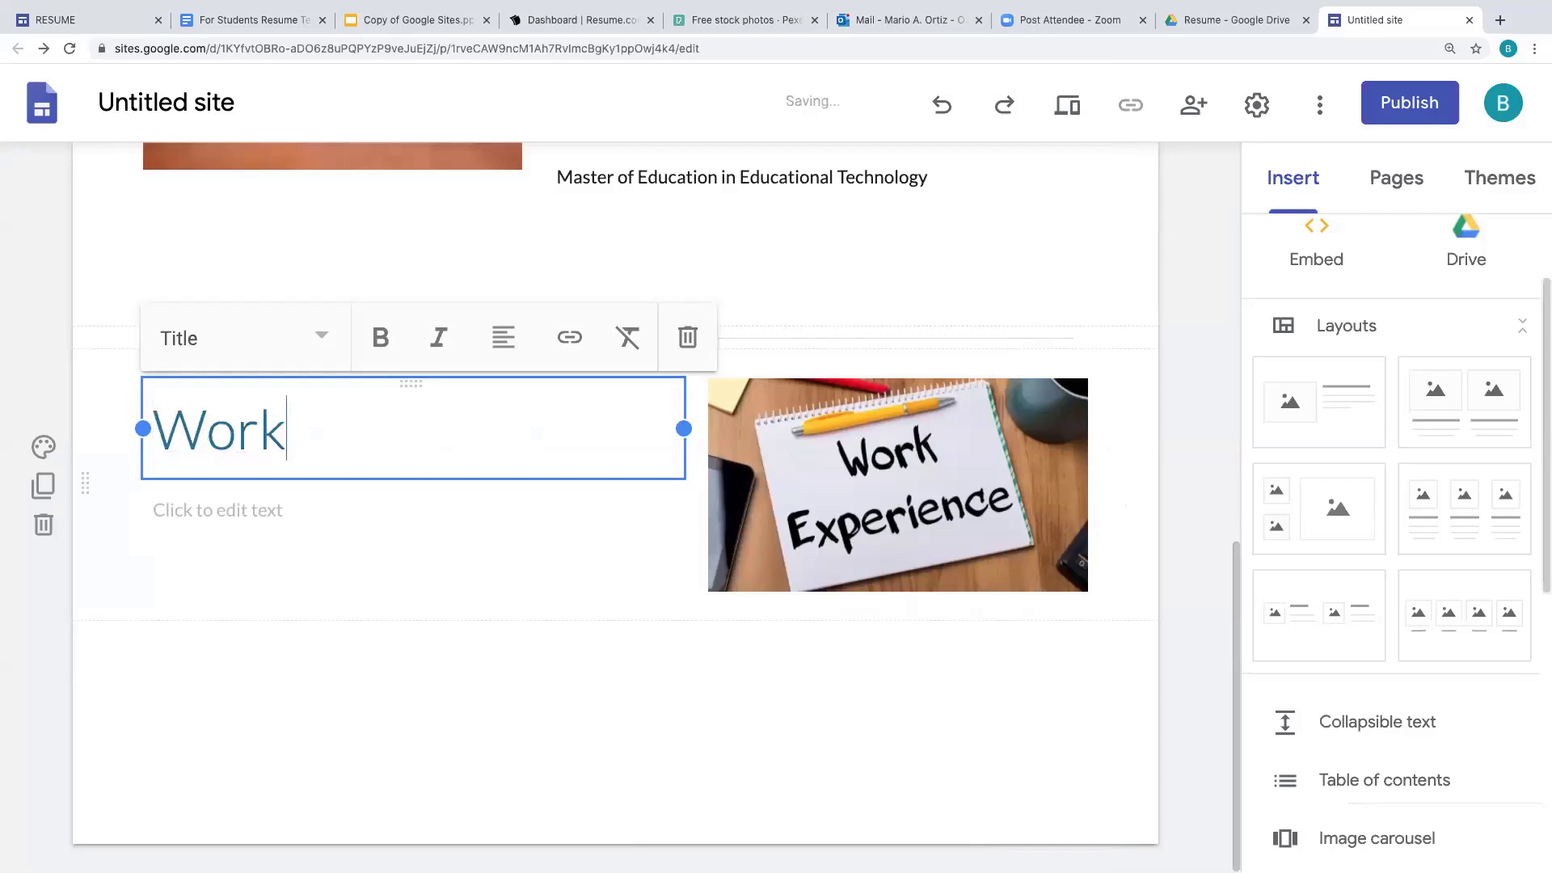
{"action": "type", "text": " Experience"}
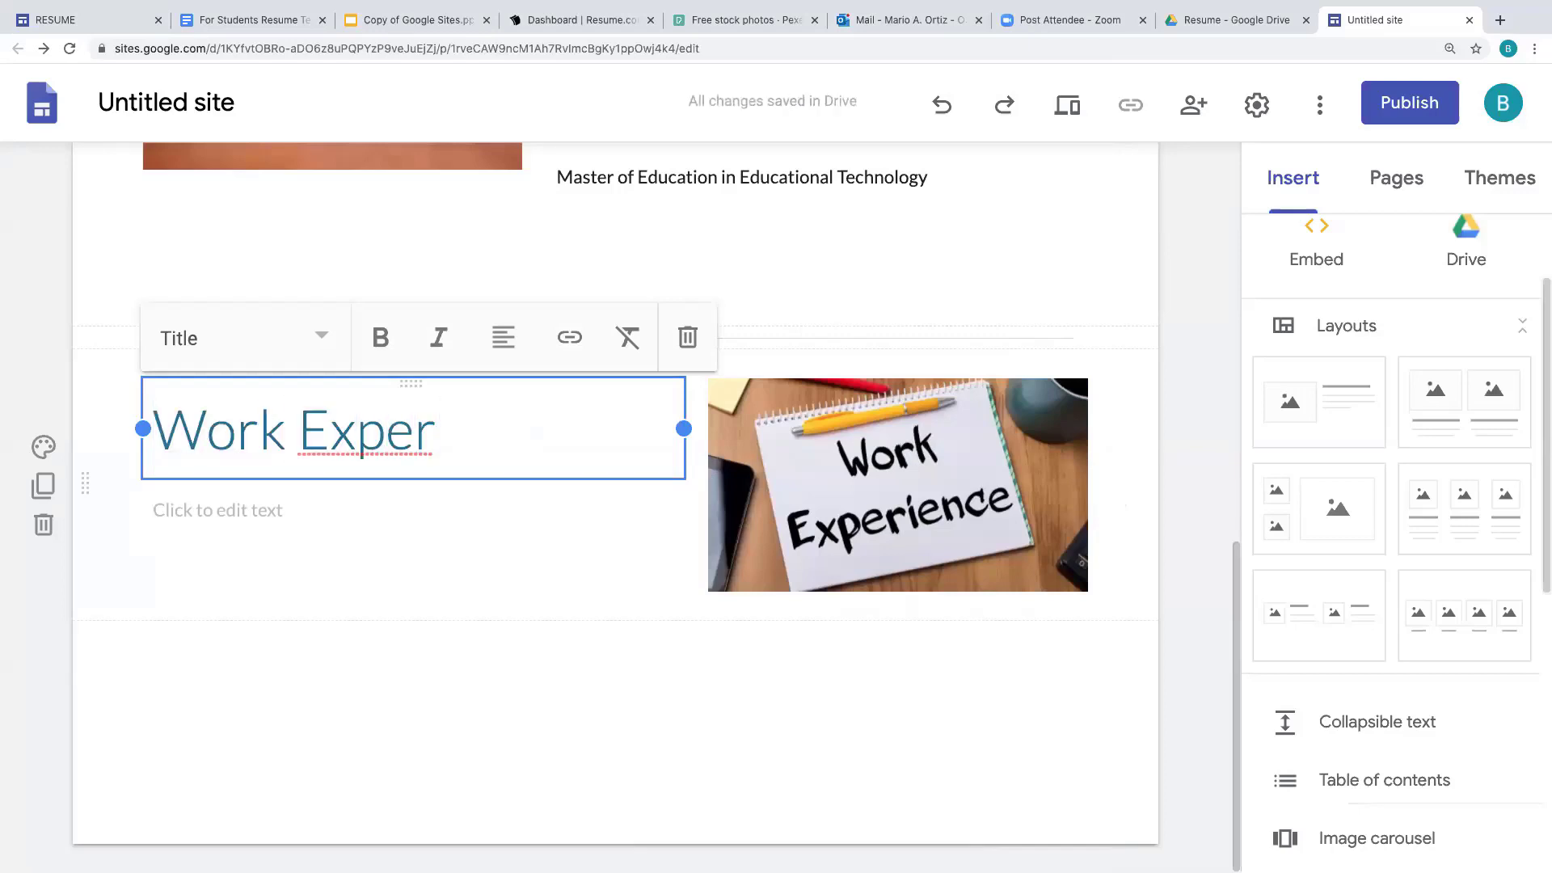
{"action": "left_click", "coordinate": [167, 514]}
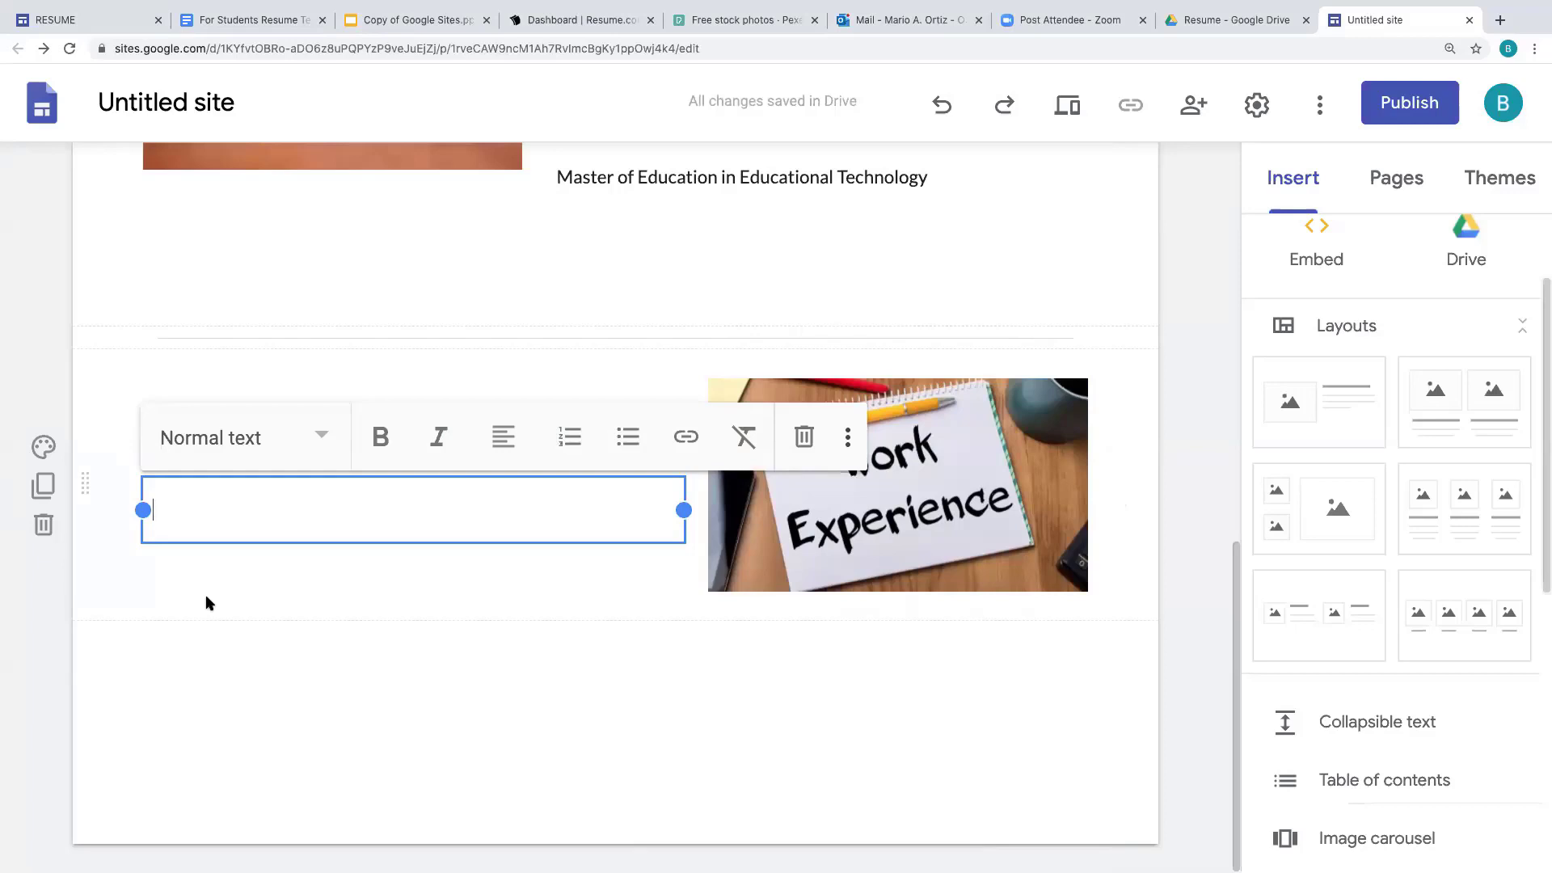
{"action": "type", "text": "20"}
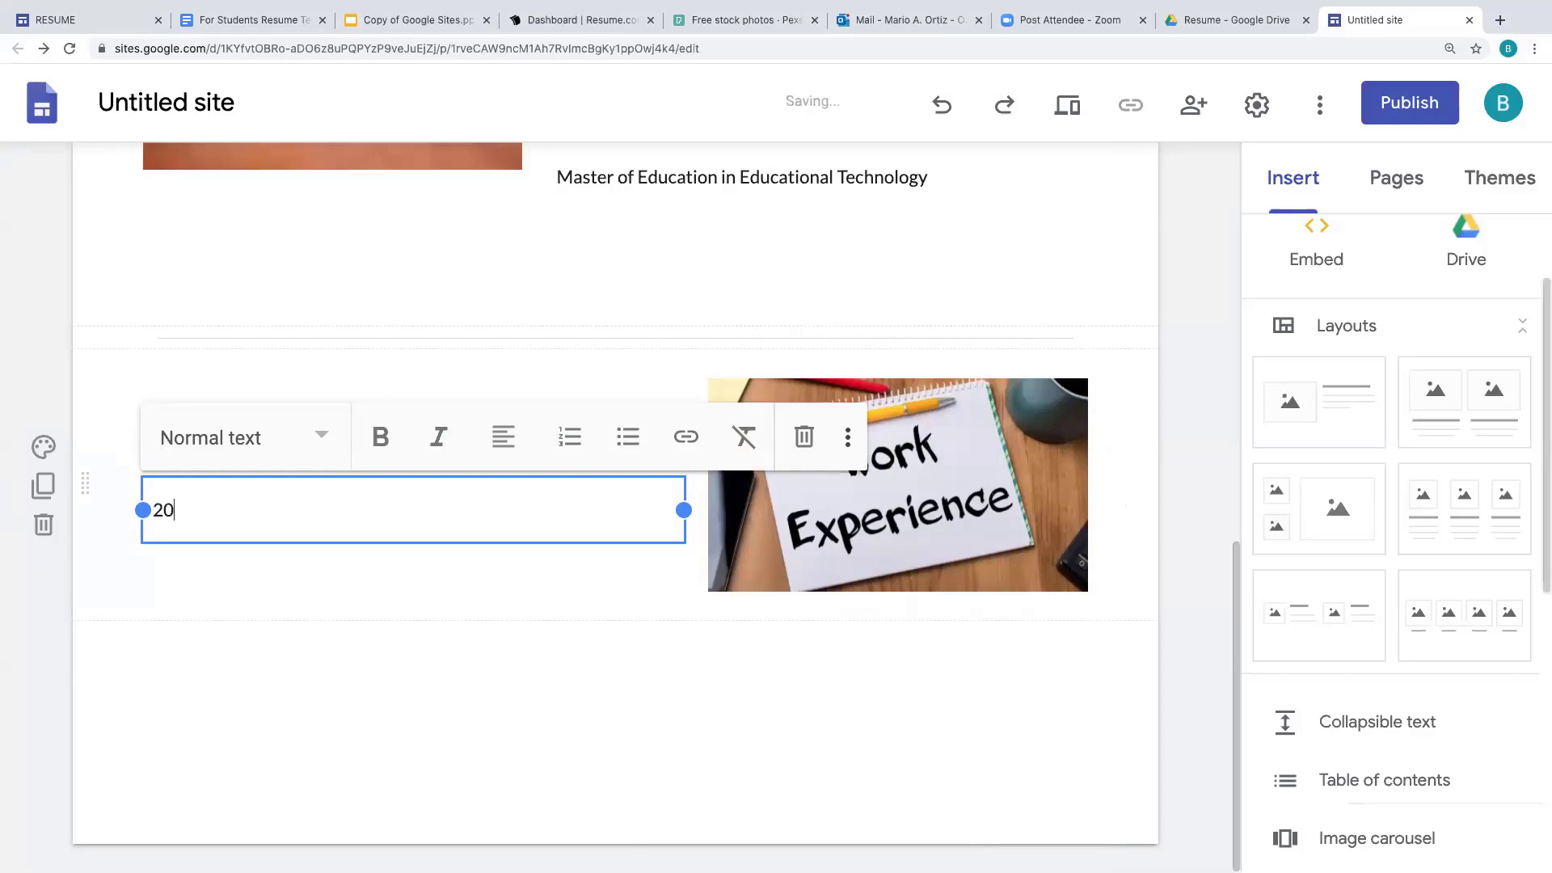
{"action": "type", "text": "15-Present"}
{"action": "key", "text": "Return"}
{"action": "type", "text": "Brownsville "}
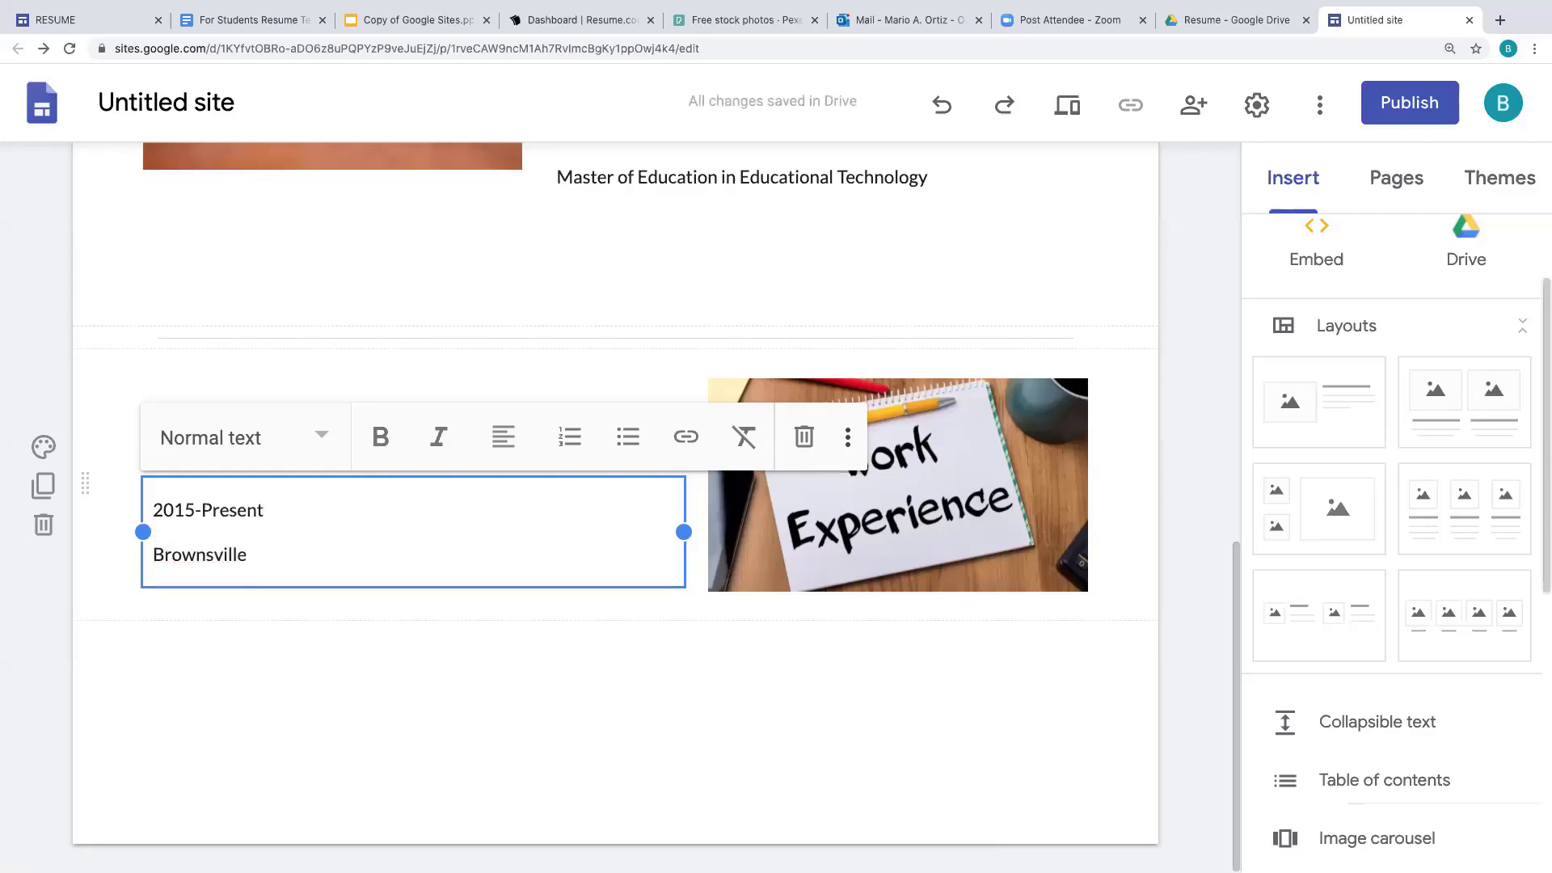
{"action": "type", "text": "ISD"}
{"action": "key", "text": "Return"}
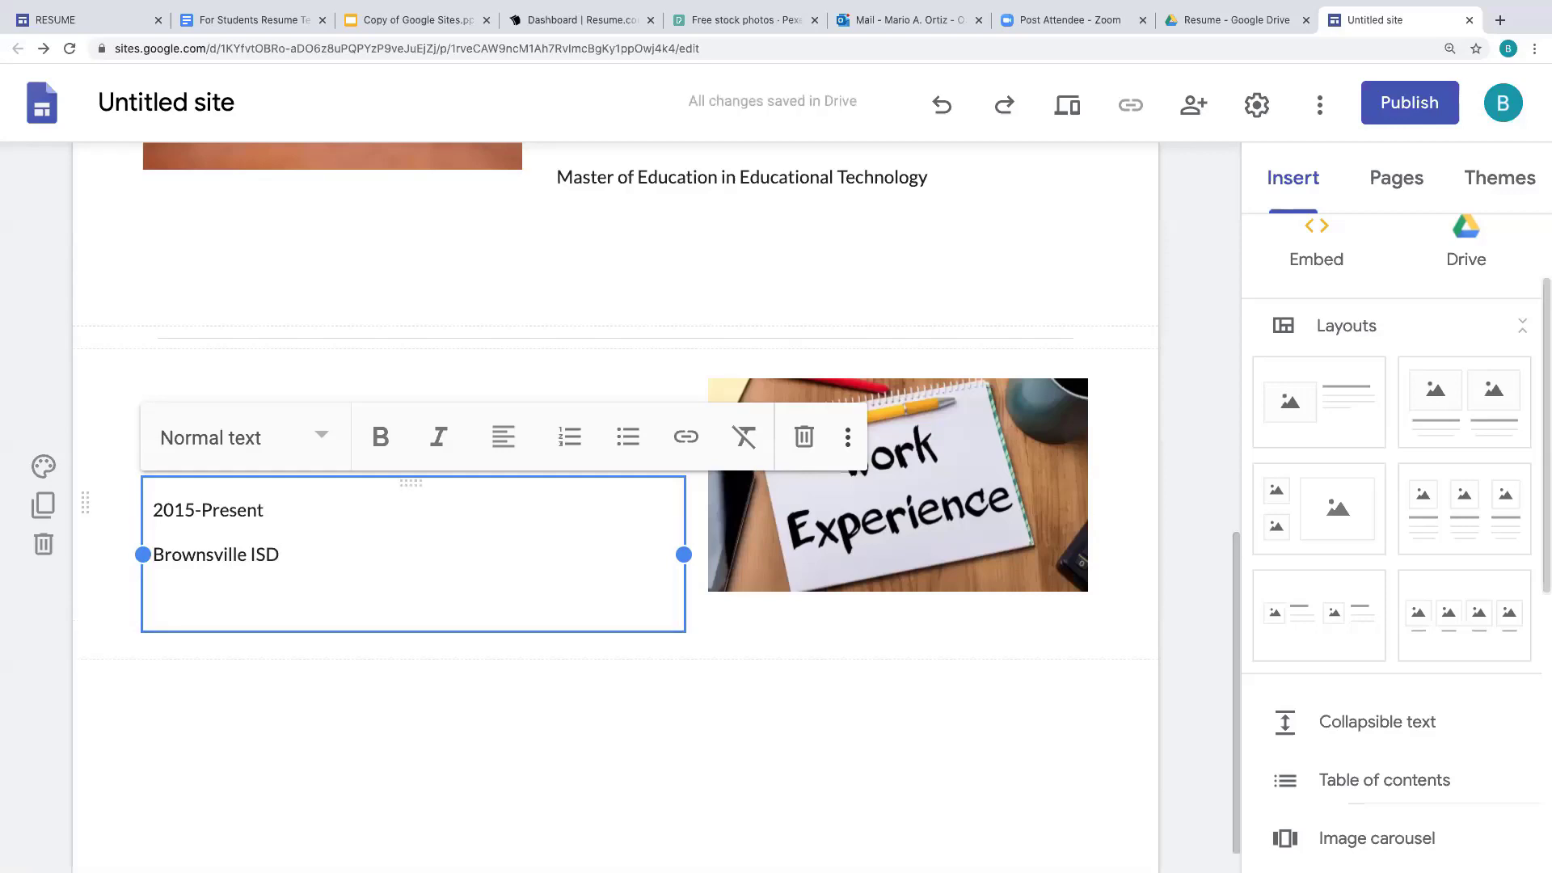
{"action": "type", "text": "MOS Mi"}
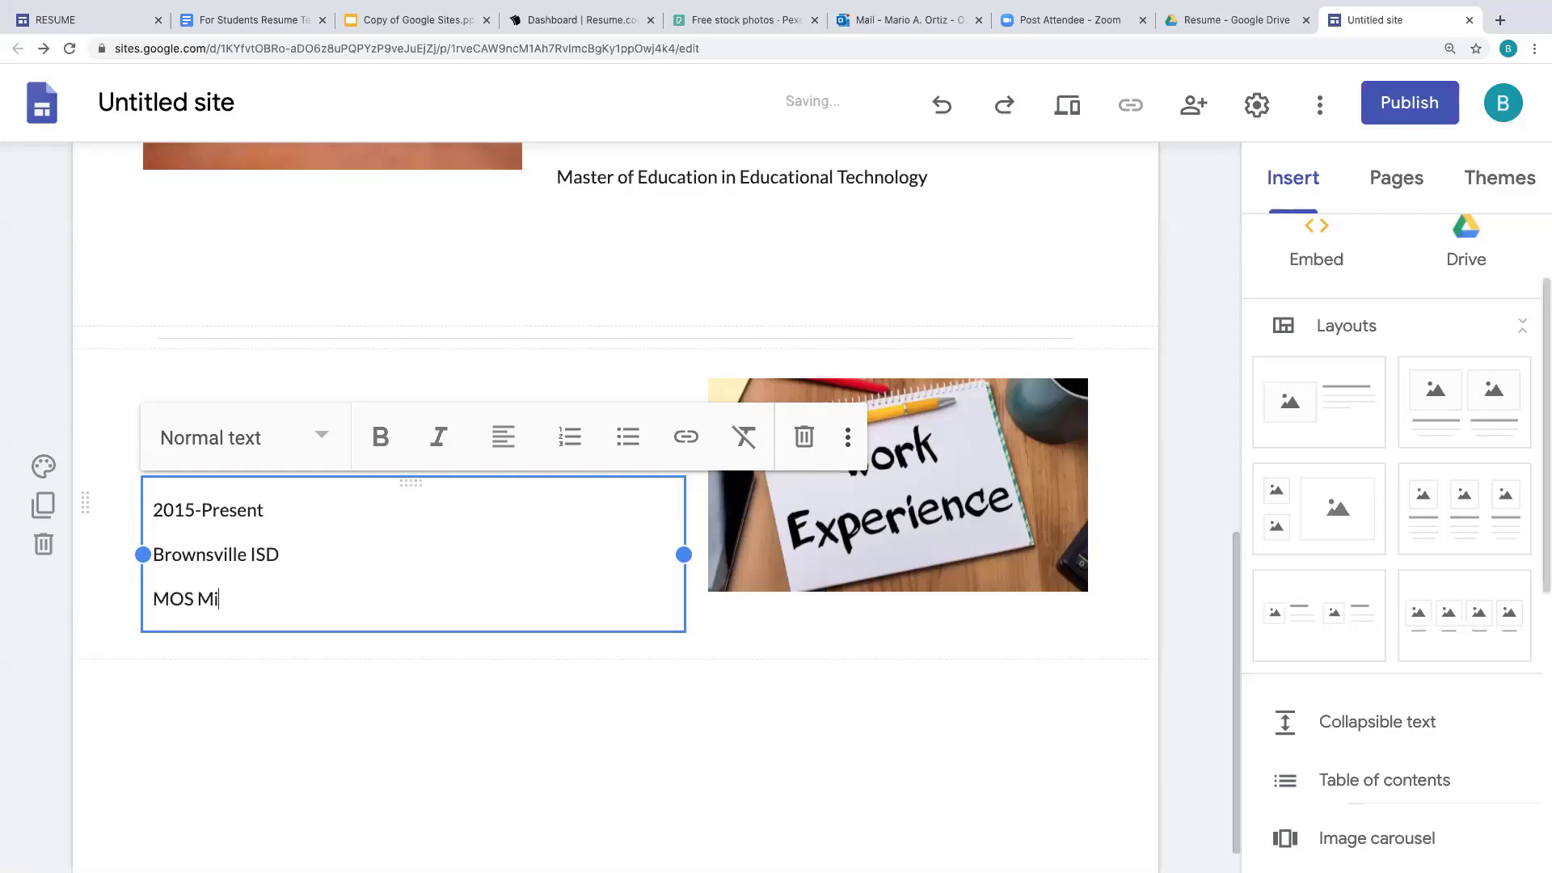
{"action": "type", "text": "crosoft Officer S"}
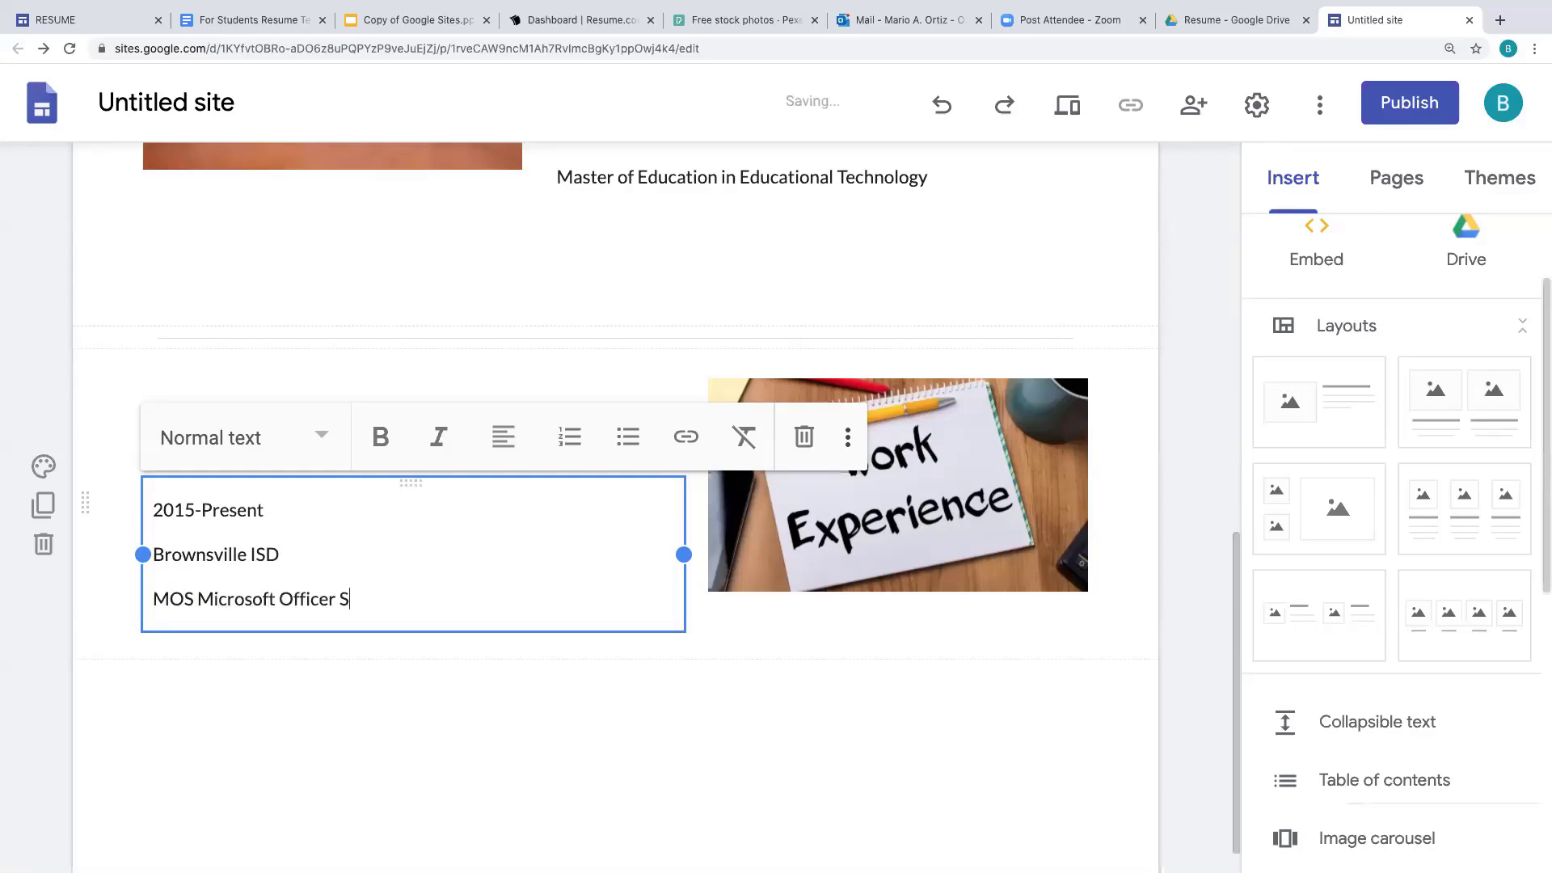
{"action": "key", "text": "BackSpace"}
{"action": "key", "text": "BackSpace"}
{"action": "key", "text": "BackSpace"}
{"action": "type", "text": "Specialist Instructor"}
{"action": "key", "text": "Return"}
{"action": "type", "text": "Res"}
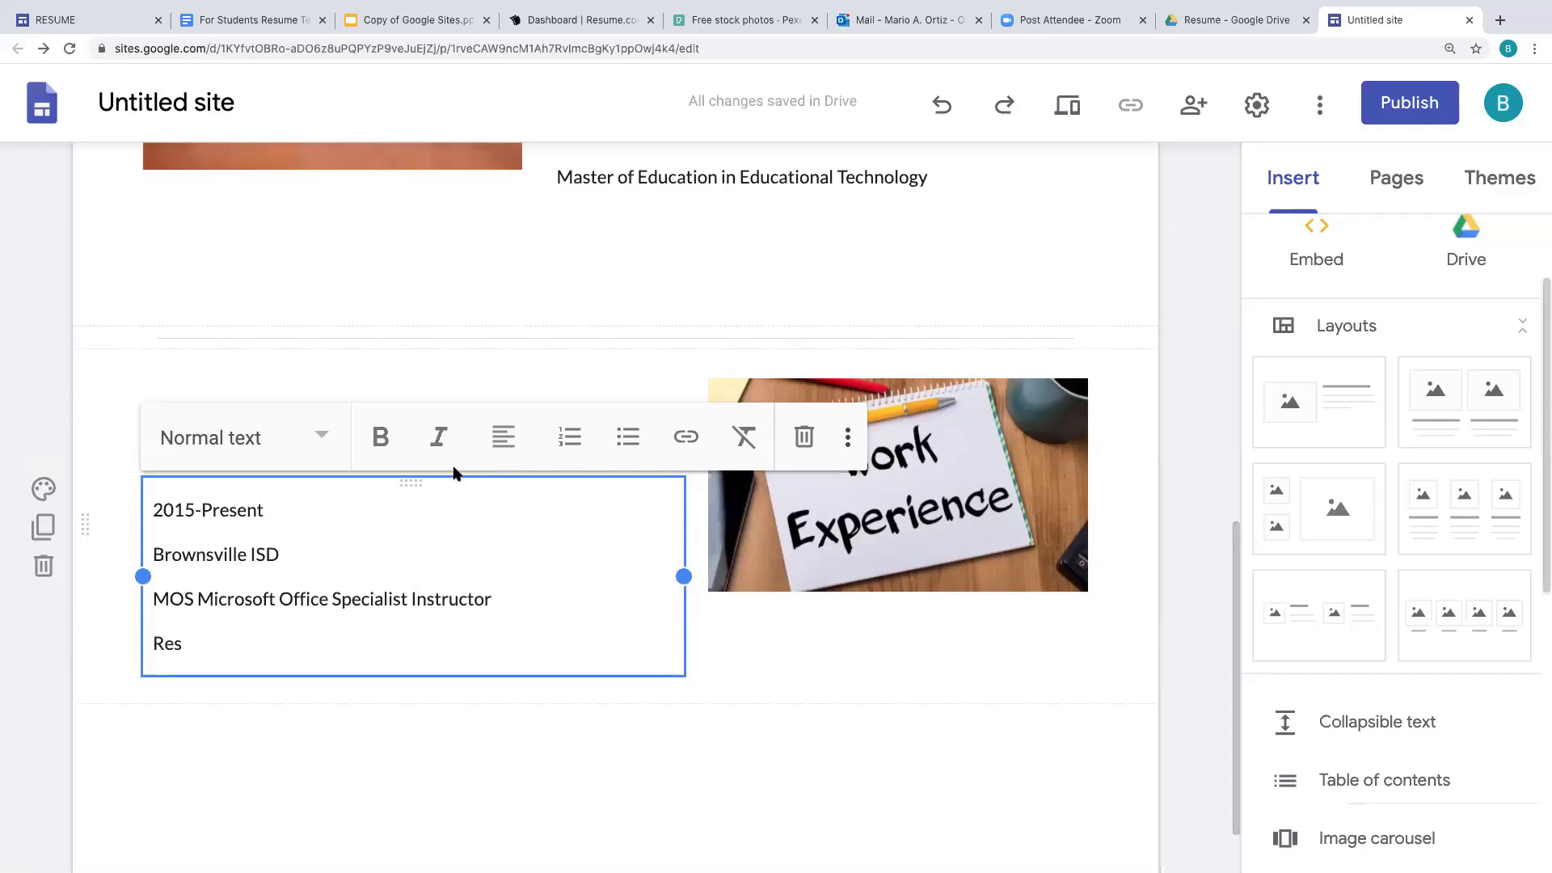
- Format the 2015-Present line with the Subheading style
{"action": "left_click_drag", "start_coordinate": [273, 512], "coordinate": [150, 510]}
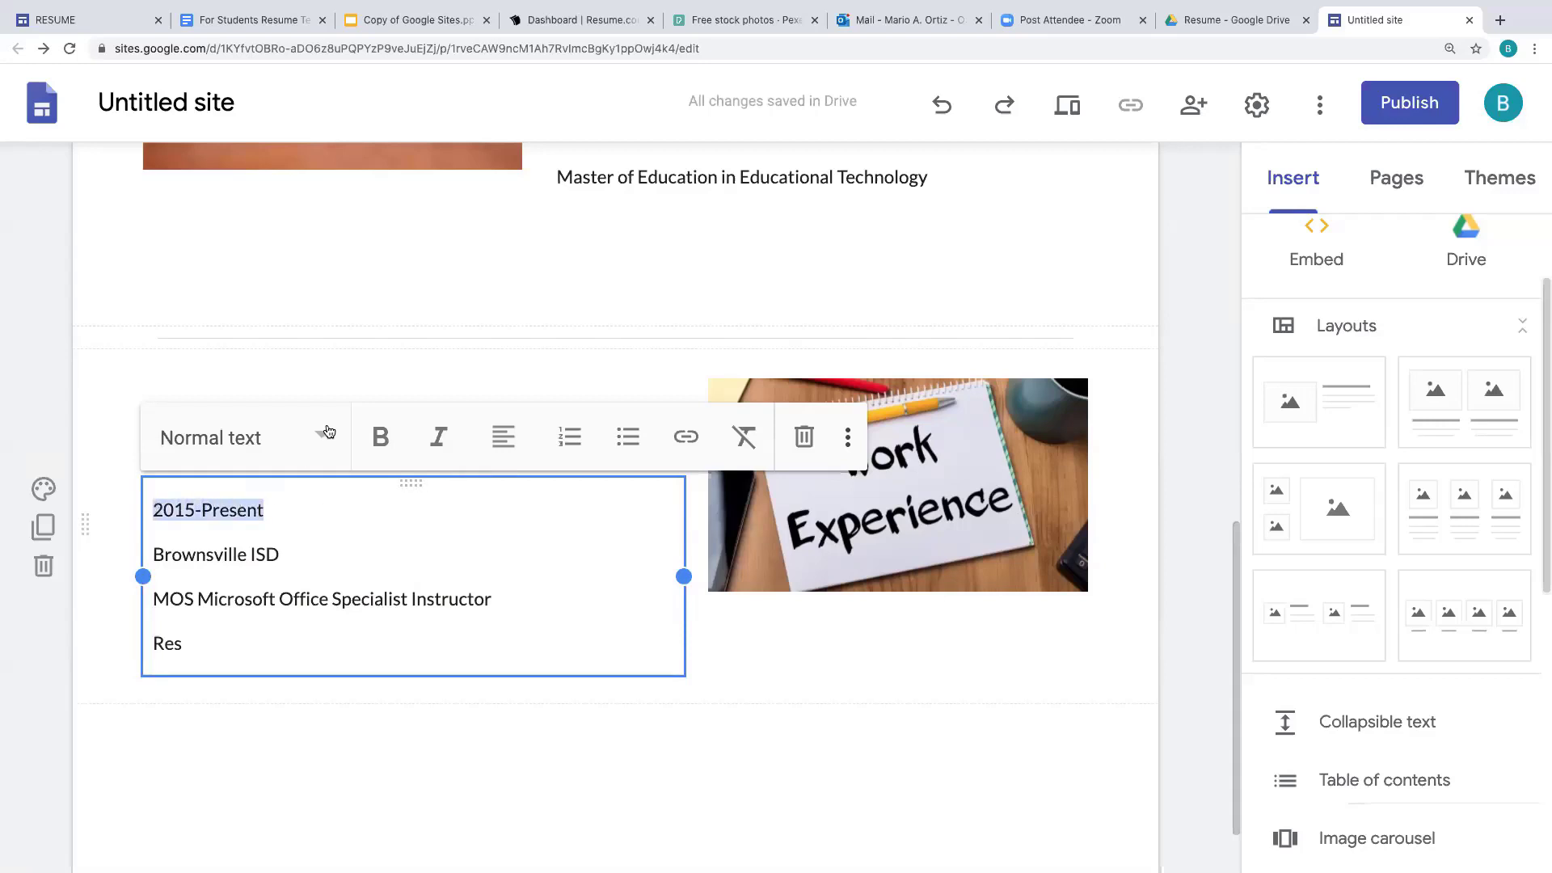
{"action": "left_click", "coordinate": [328, 435]}
{"action": "left_click", "coordinate": [290, 656]}
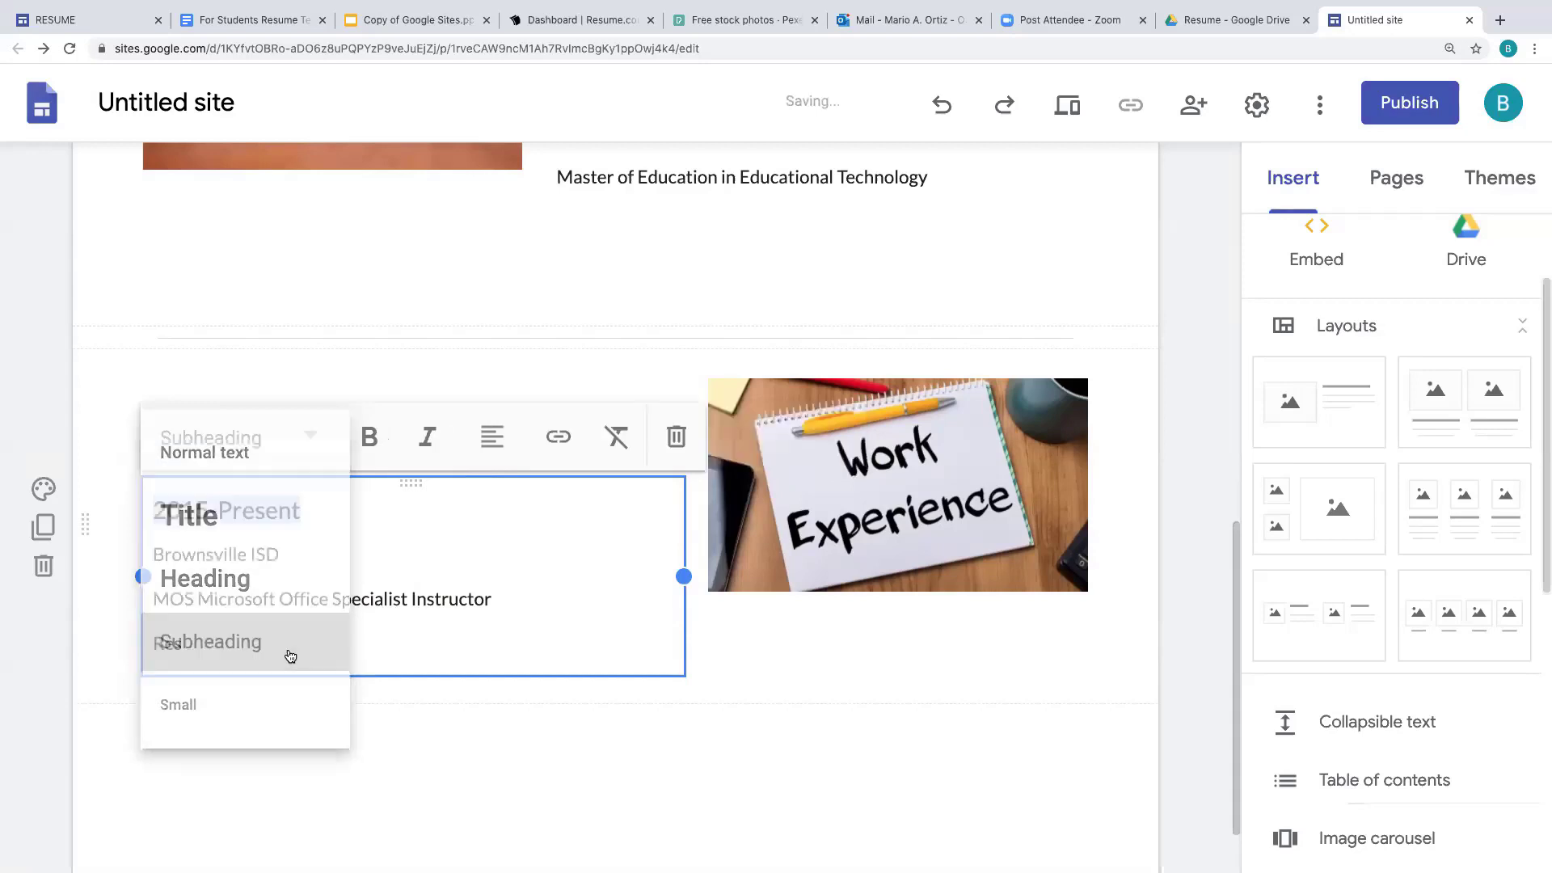
{"action": "left_click", "coordinate": [283, 555]}
{"action": "scroll", "coordinate": [1541, 566], "scroll_direction": "down", "scroll_amount": 5}
{"action": "left_click_drag", "start_coordinate": [1543, 565], "coordinate": [1543, 578]}
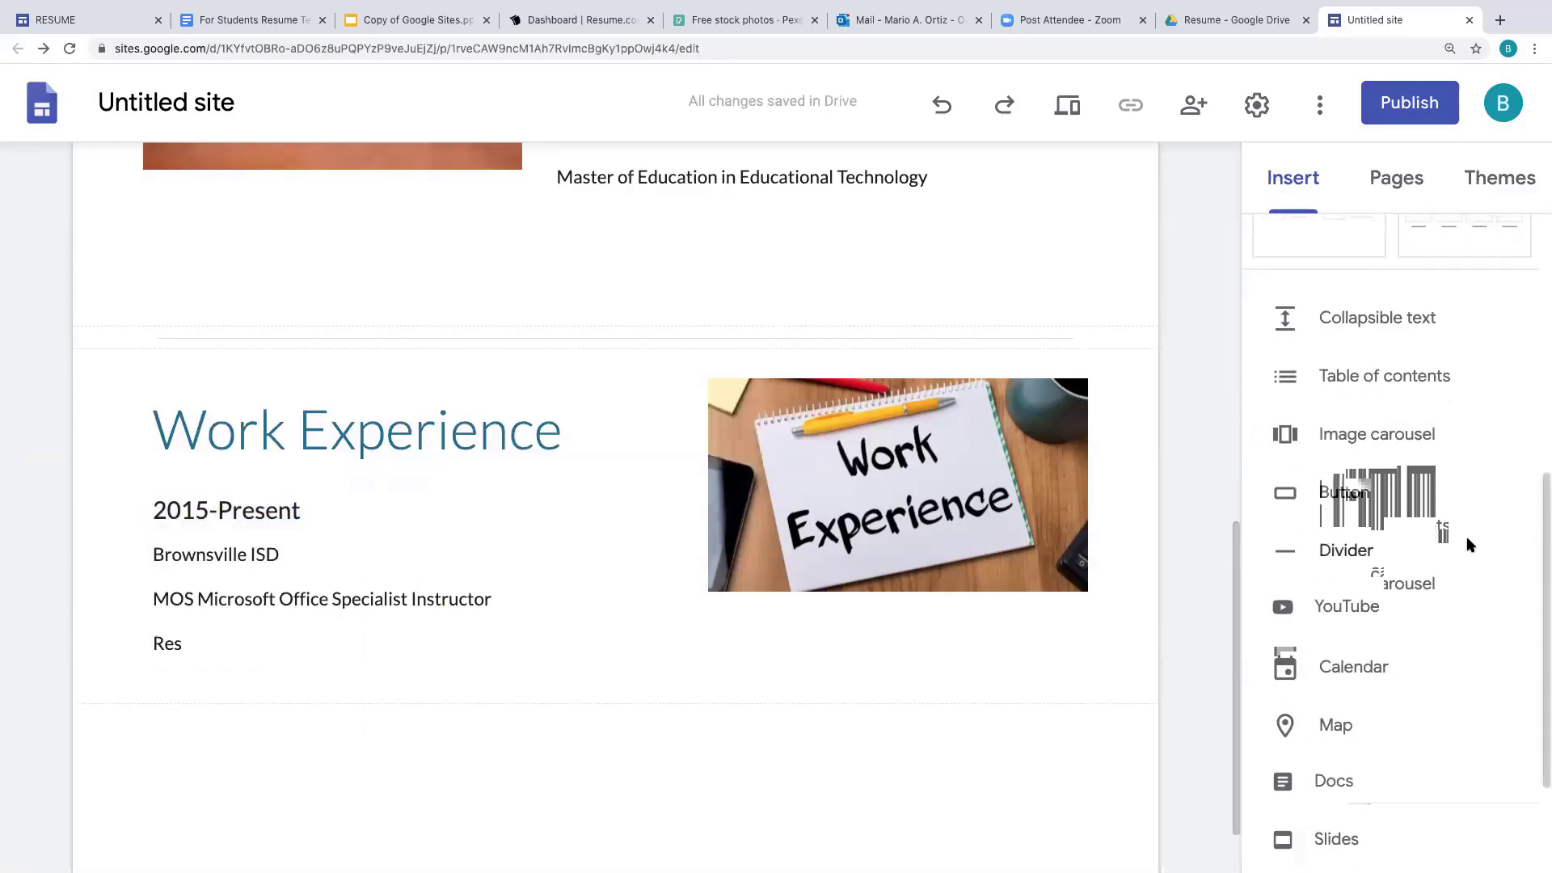
- Add a divider below Work Experience and a new image-and-text section beneath it
{"action": "left_click", "coordinate": [1364, 562]}
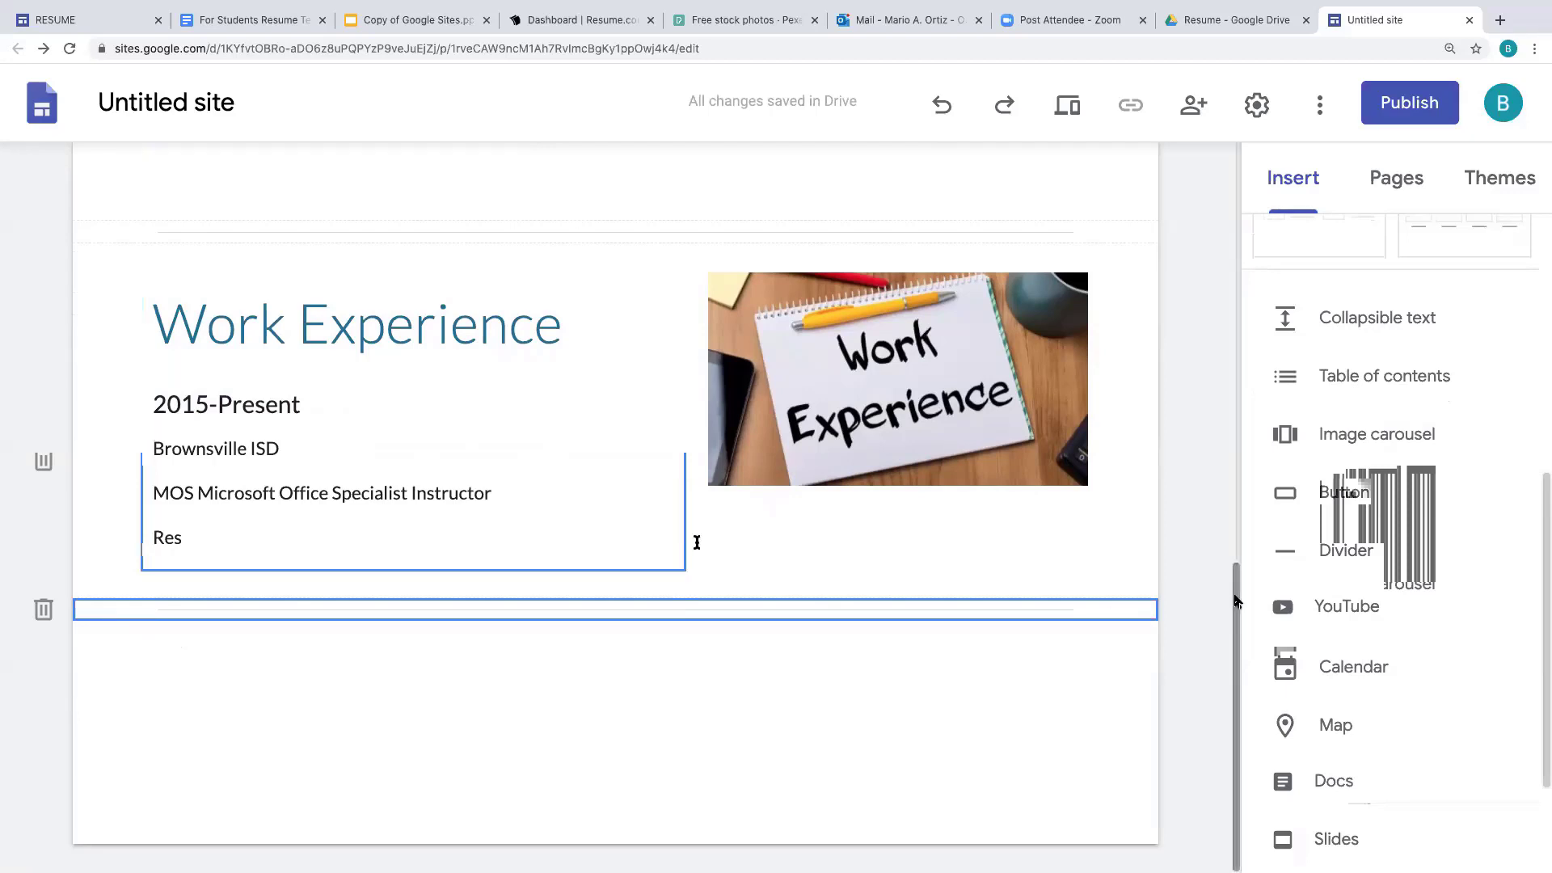
{"action": "left_click_drag", "start_coordinate": [1539, 598], "coordinate": [1539, 369]}
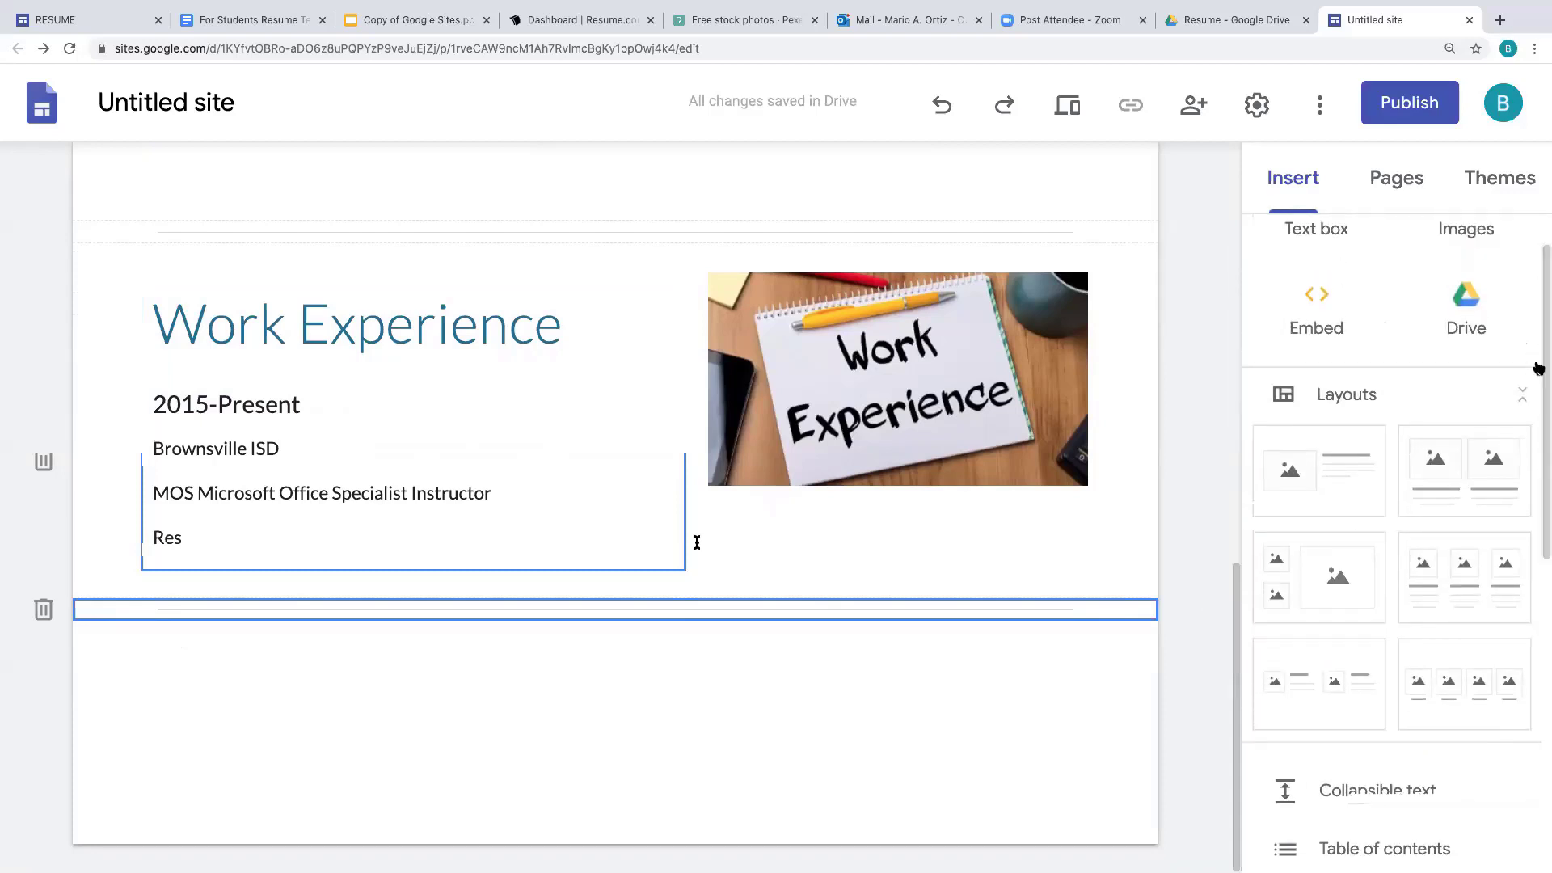
{"action": "left_click", "coordinate": [1344, 462]}
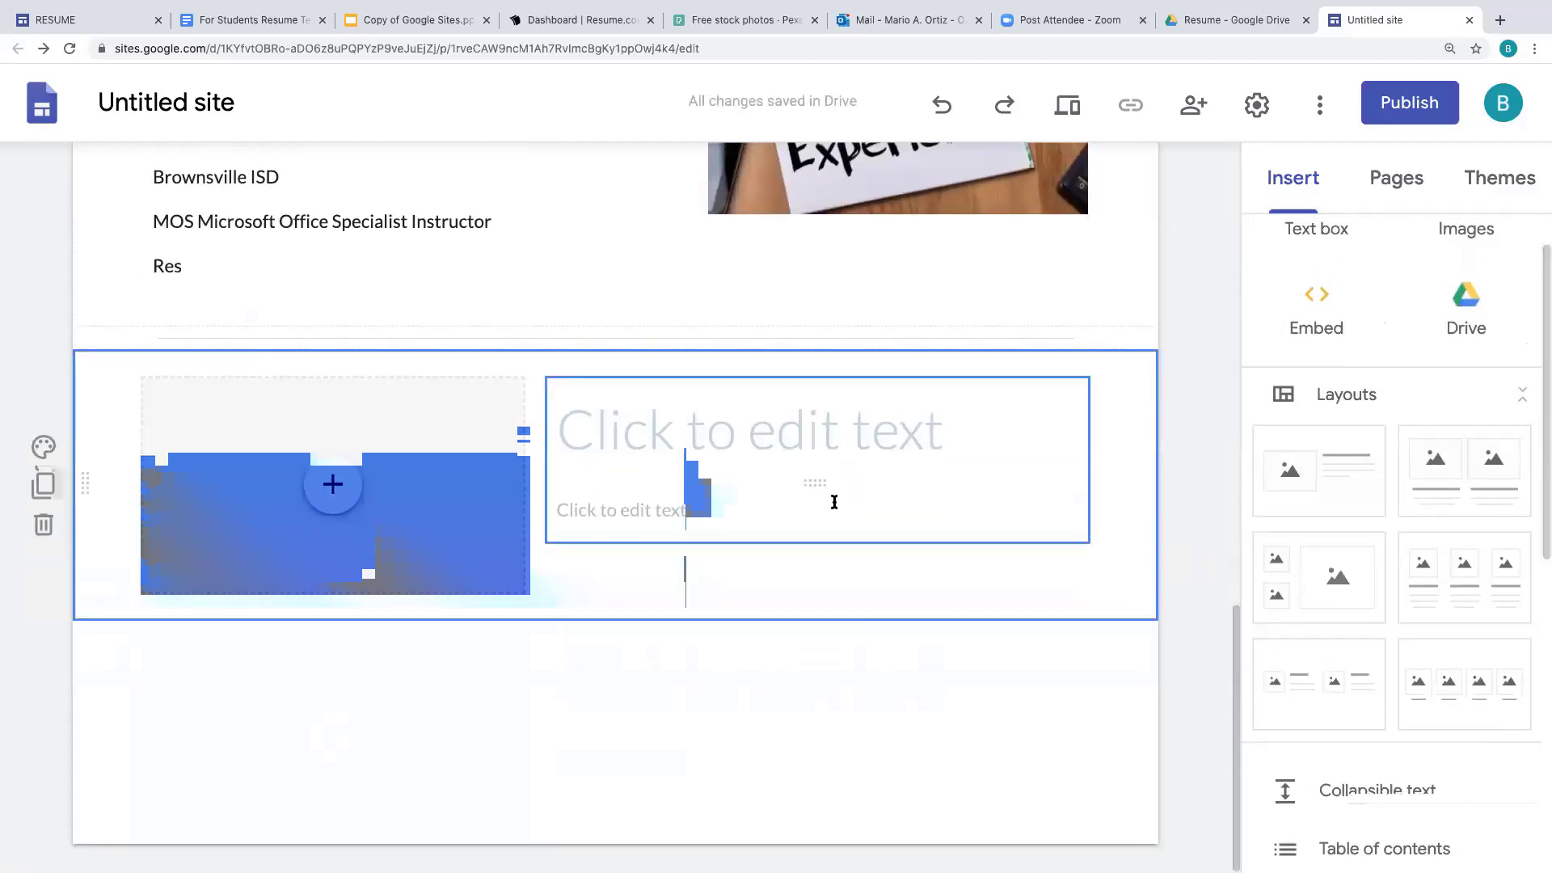
- Insert the globe world-map image found by a Google Image Search for 'skills and languages'
{"action": "left_click", "coordinate": [331, 489]}
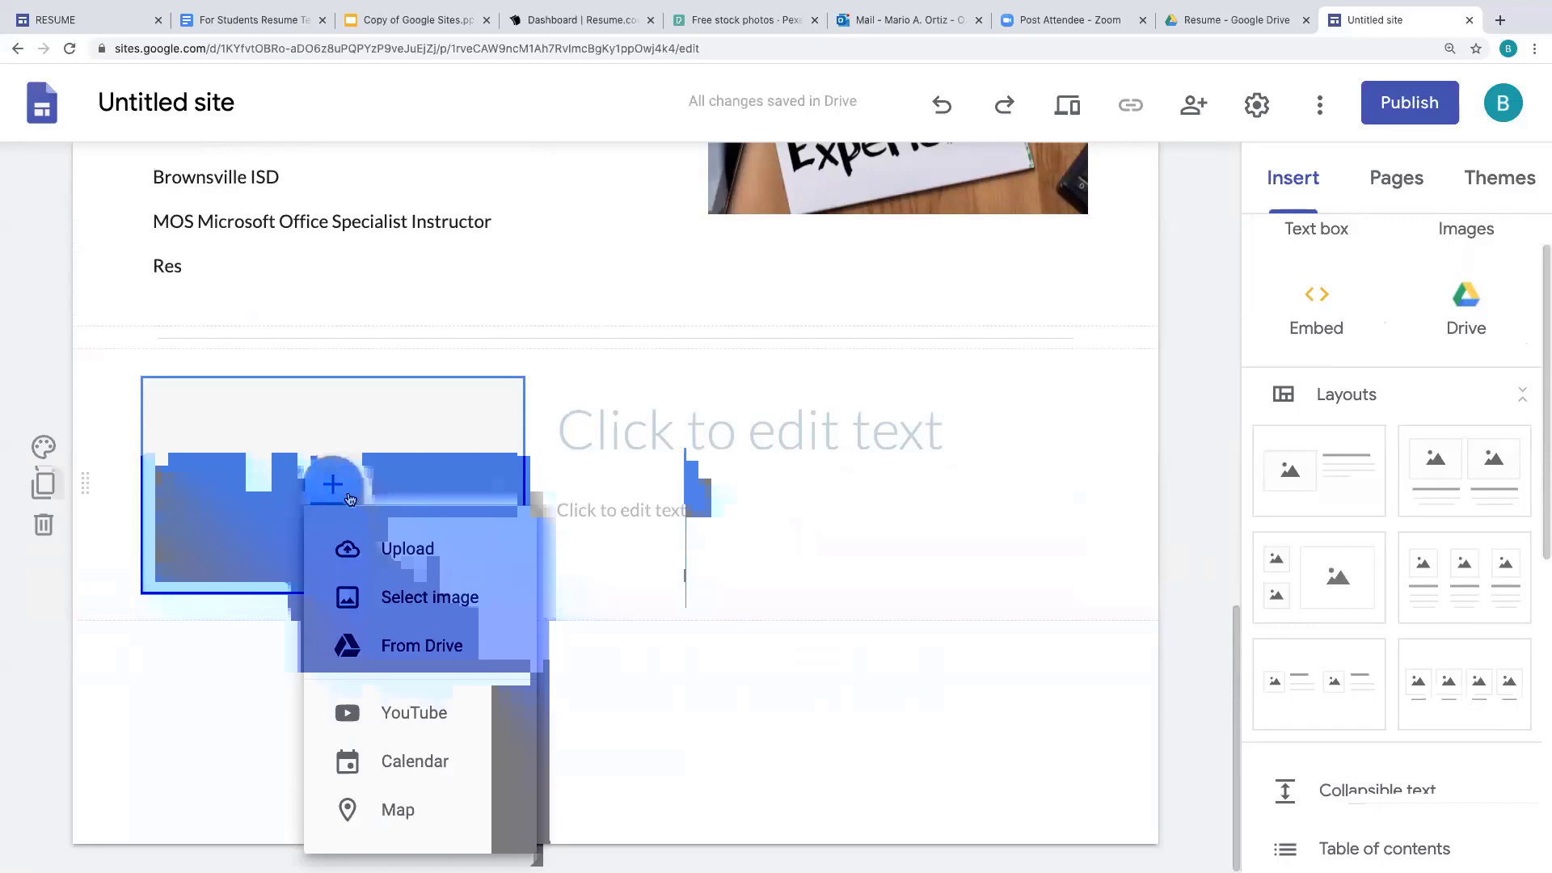
{"action": "left_click", "coordinate": [461, 602]}
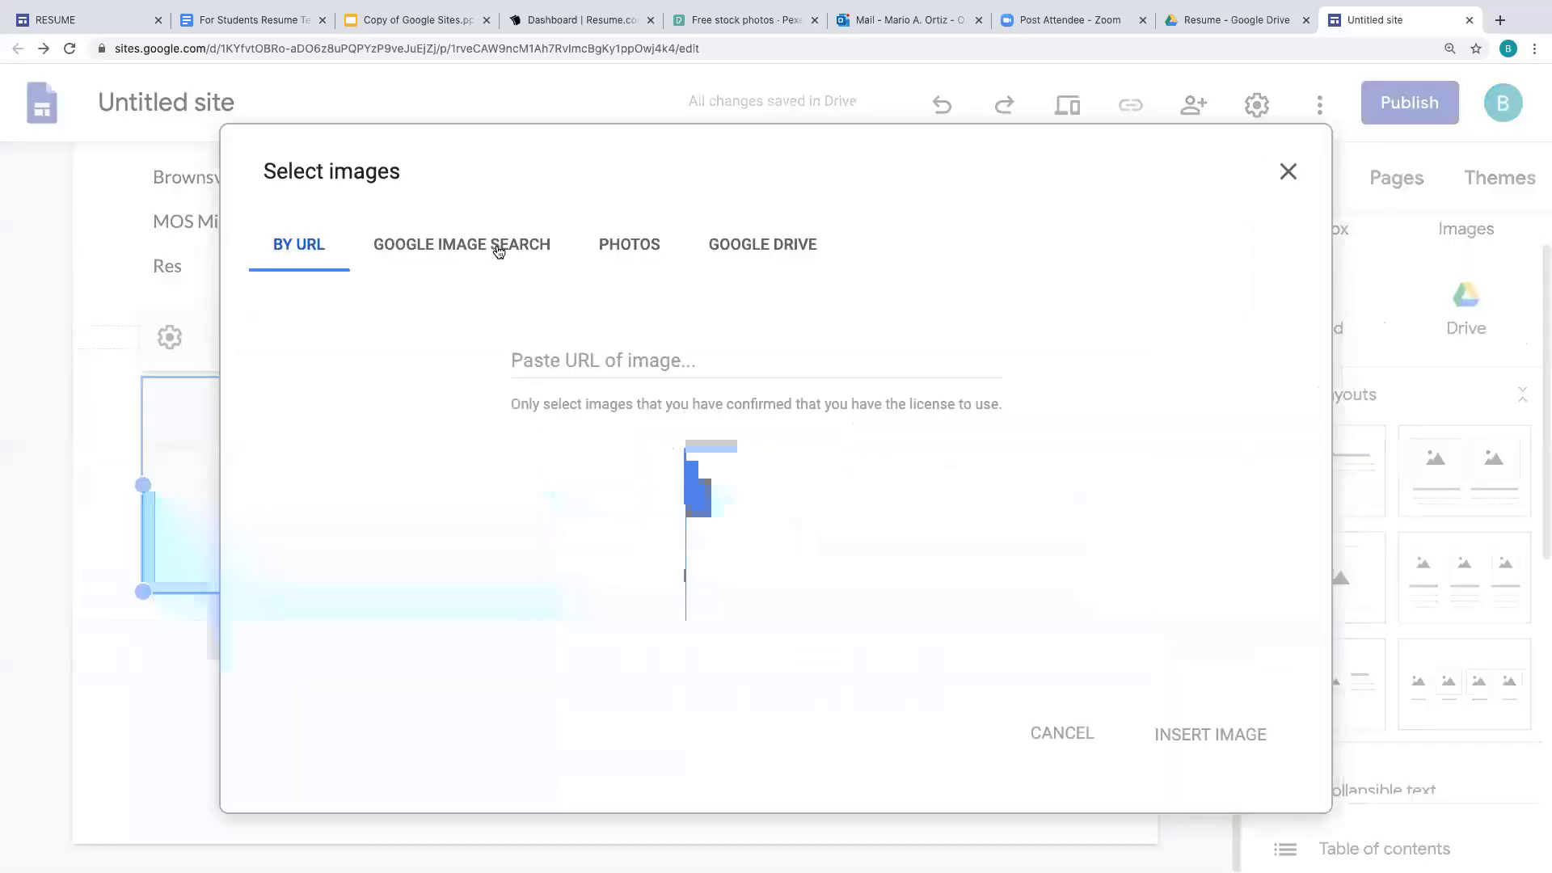
{"action": "left_click", "coordinate": [499, 247]}
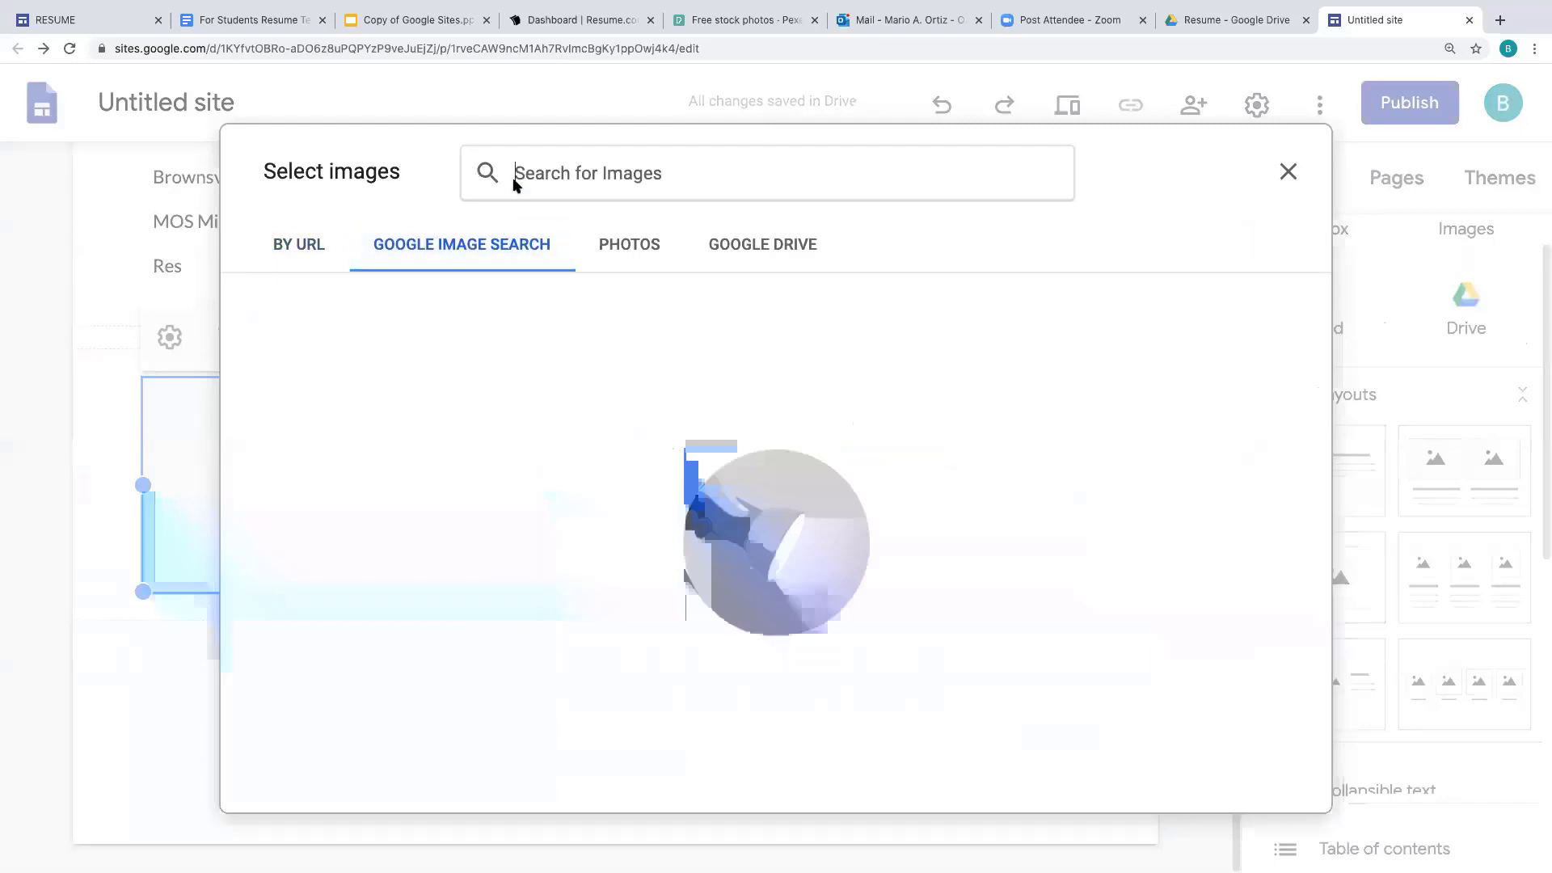
{"action": "type", "text": "skills "}
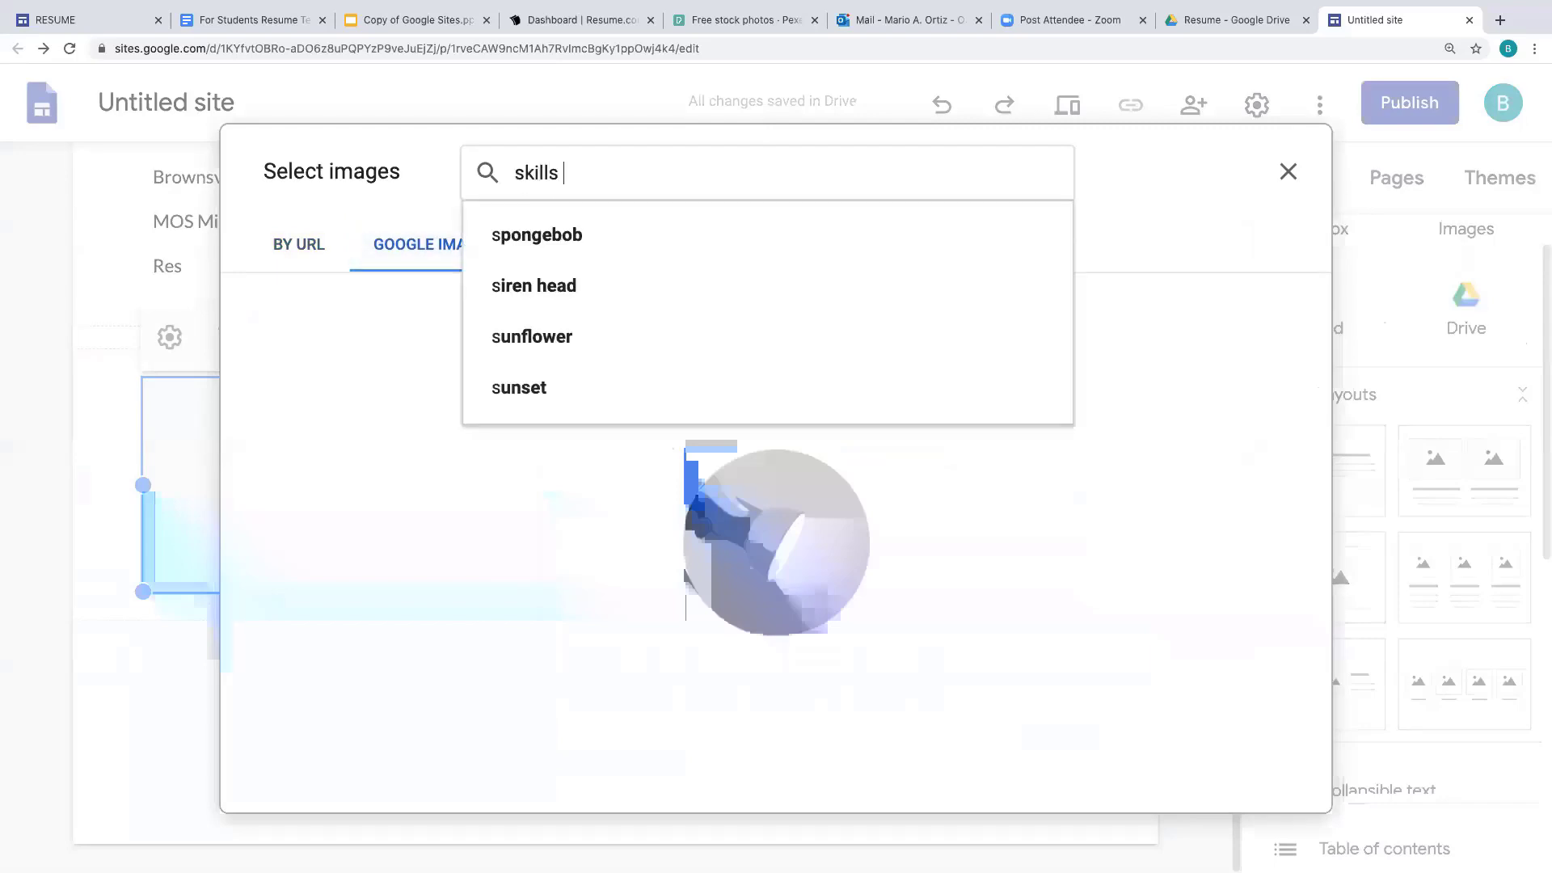
{"action": "type", "text": "and languages"}
{"action": "key", "text": "Return"}
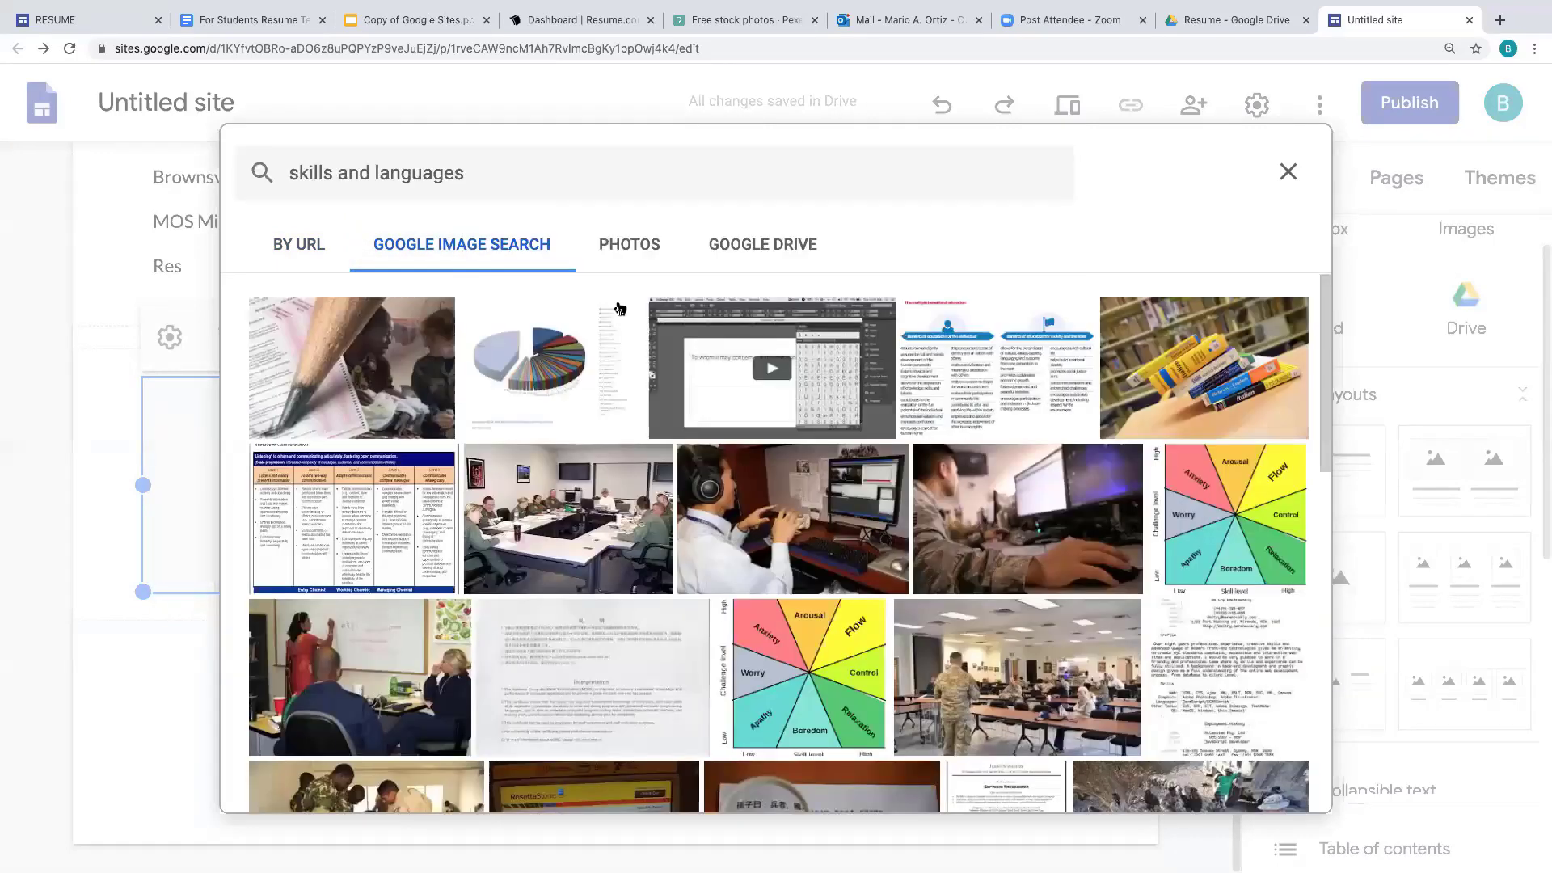
{"action": "scroll", "coordinate": [927, 529], "scroll_direction": "down", "scroll_amount": 5}
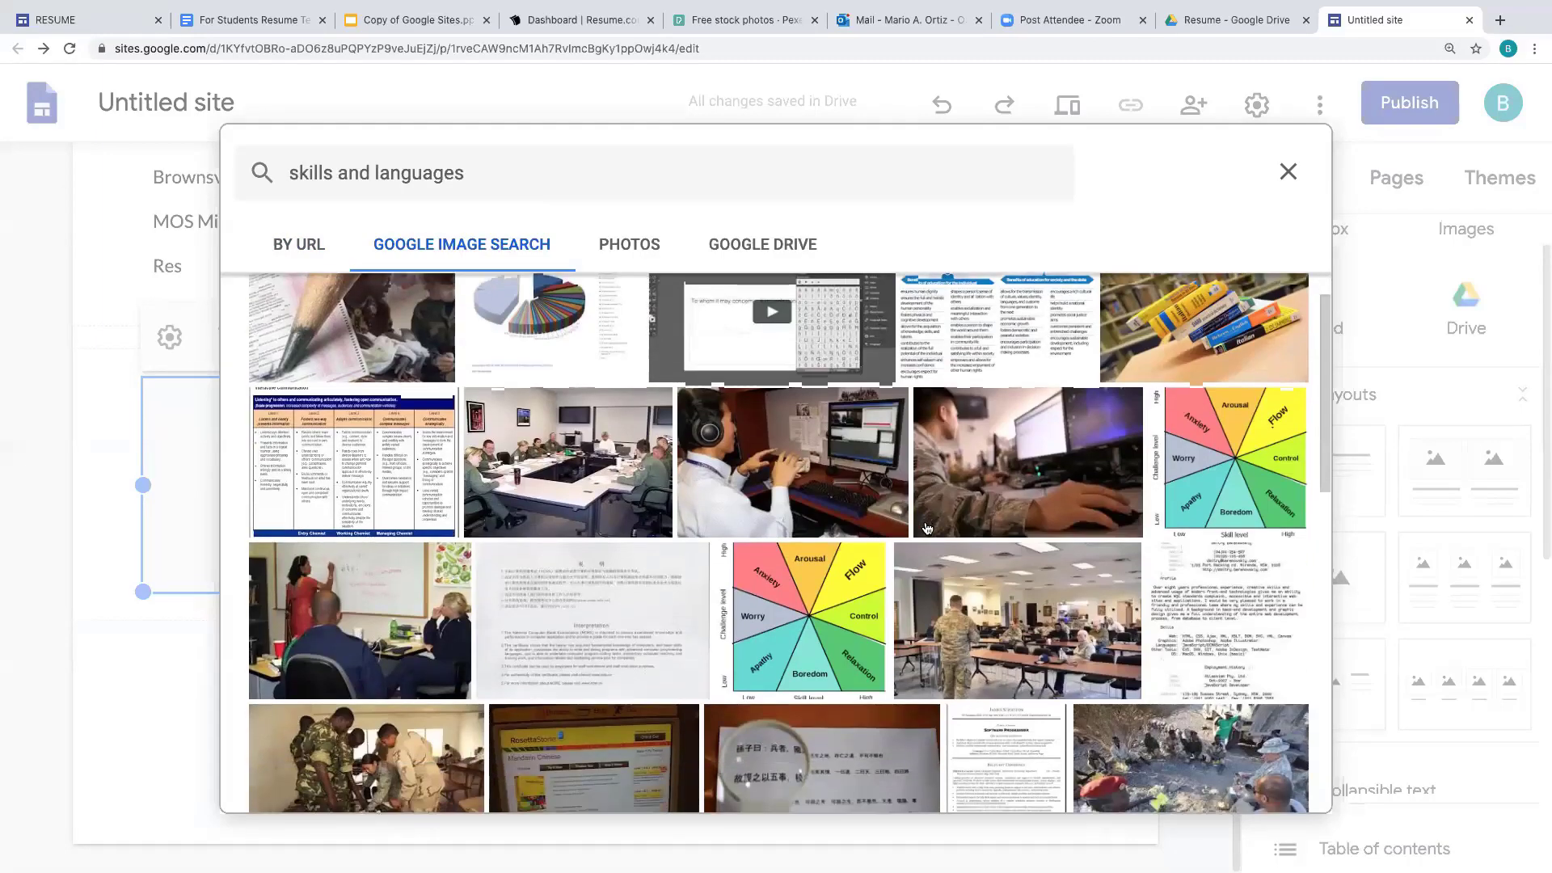
{"action": "scroll", "coordinate": [360, 689], "scroll_direction": "down", "scroll_amount": 3}
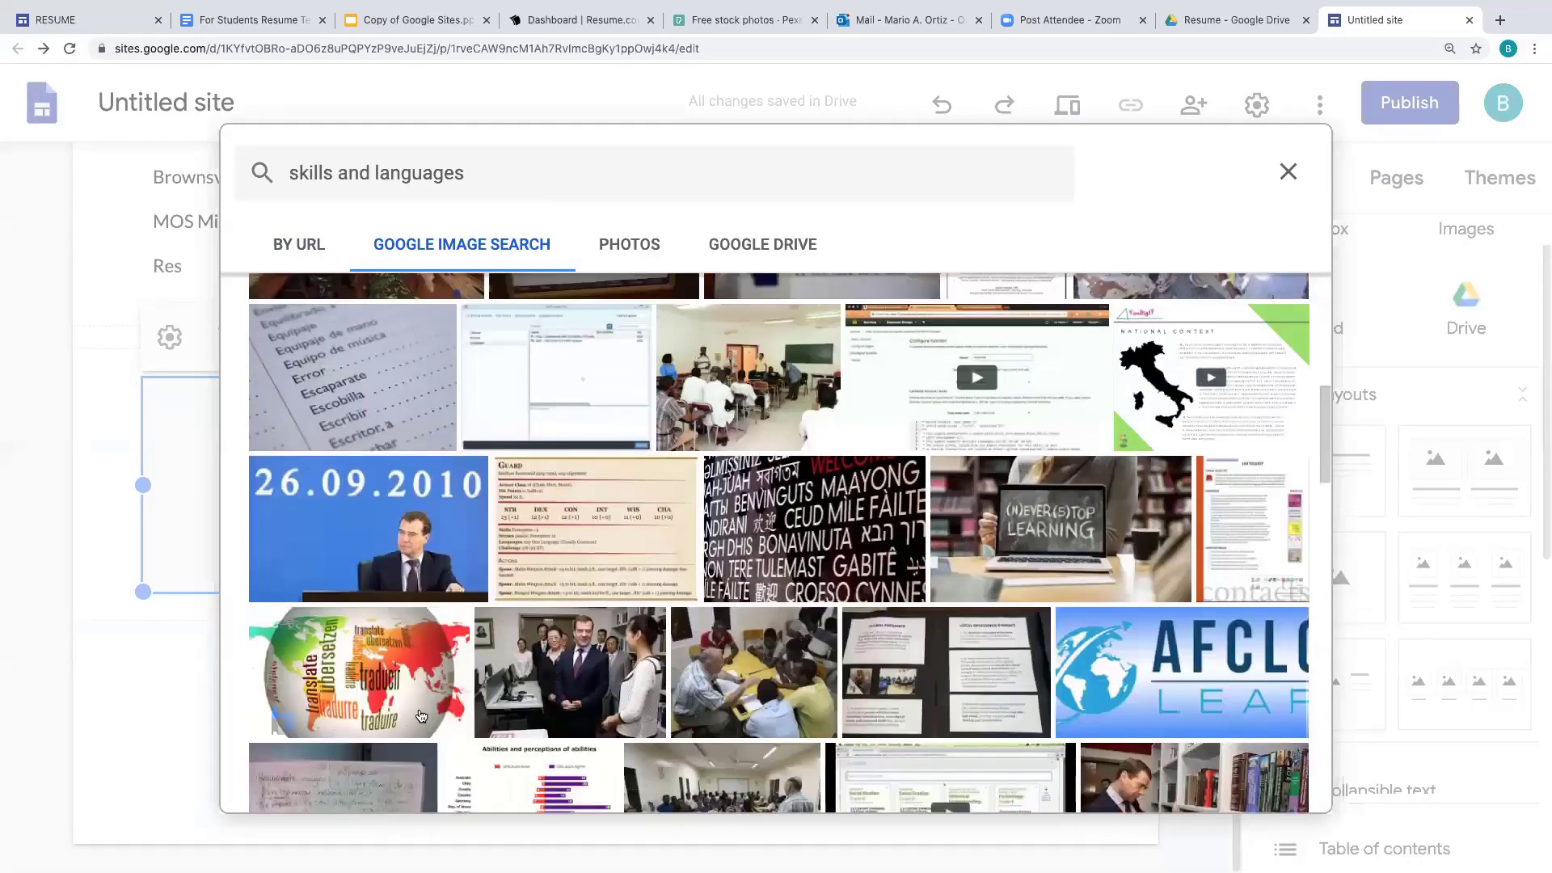
{"action": "left_click", "coordinate": [361, 689]}
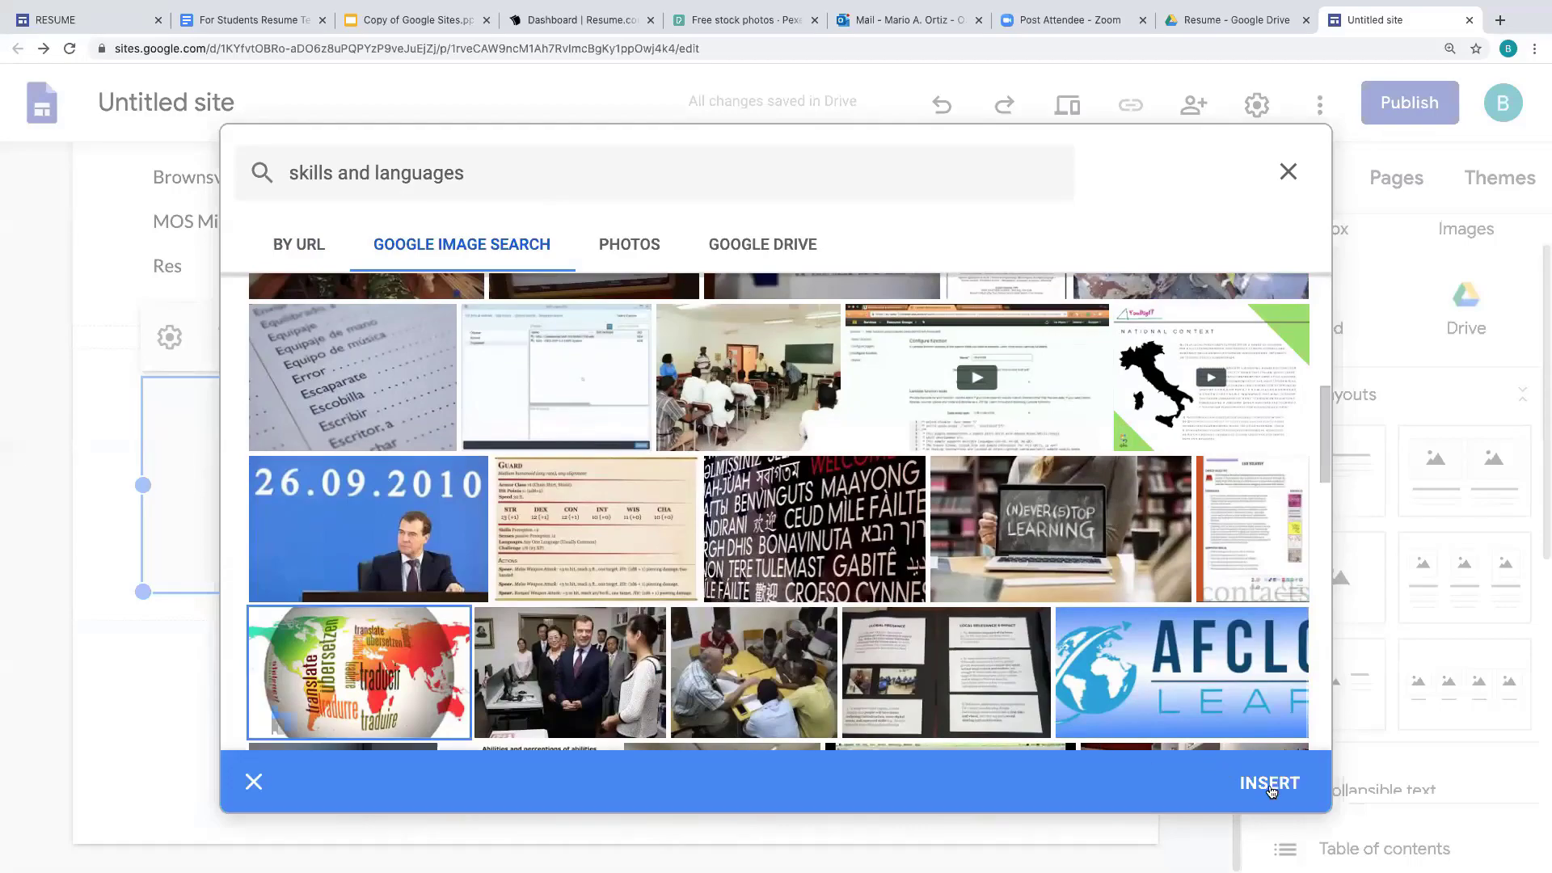
{"action": "left_click", "coordinate": [1270, 784]}
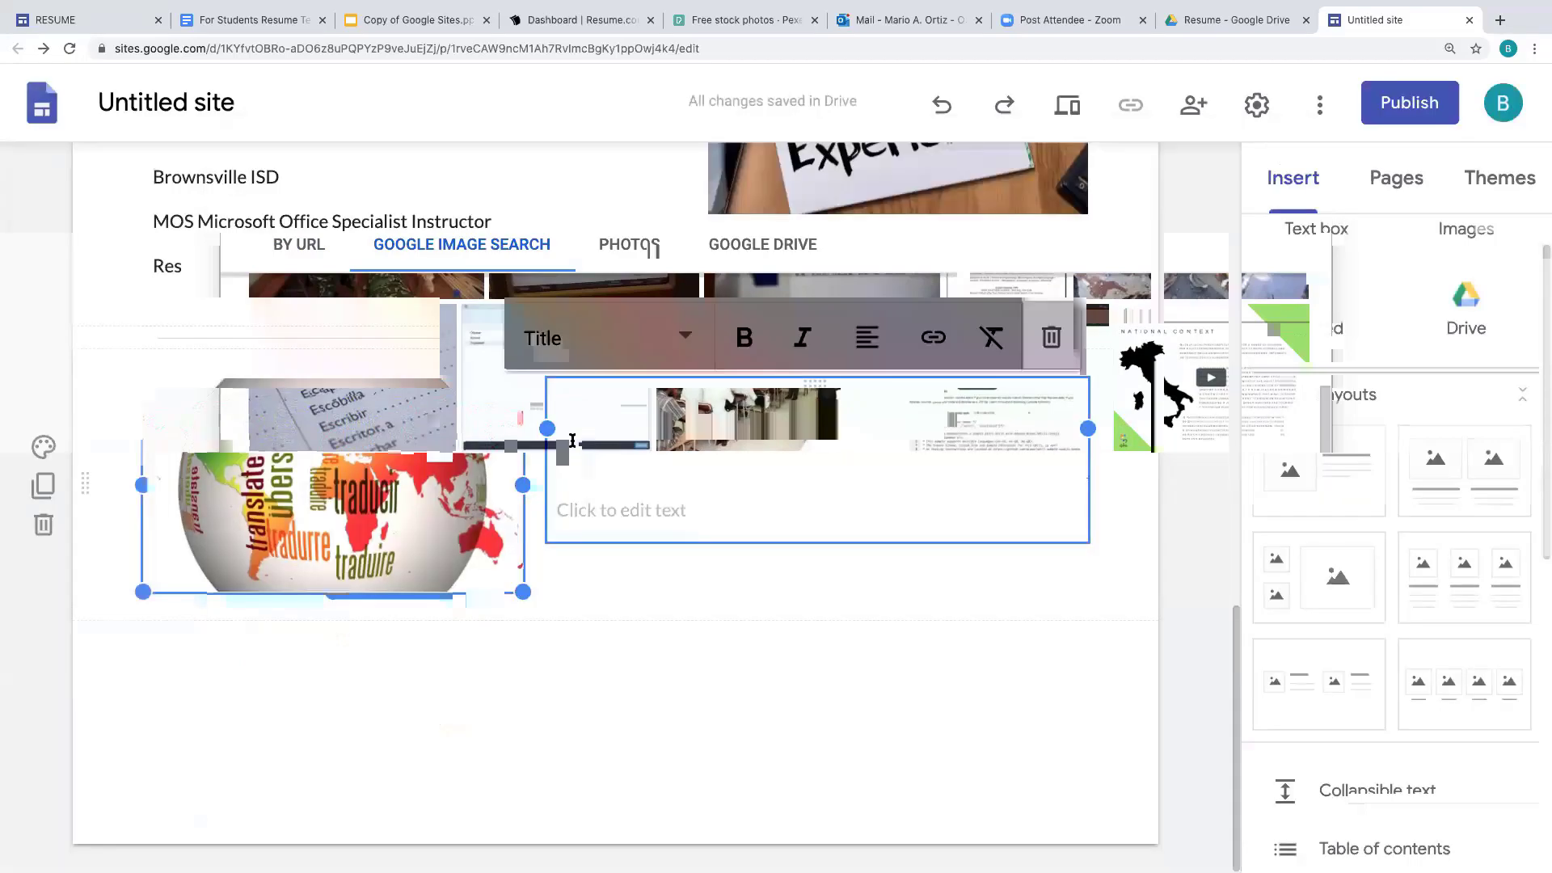
- Title the globe section 'Skills & Languages', list Type 45 wpm, MS Word, MS Excel, and add a divider
{"action": "type", "text": "Skills & Languages"}
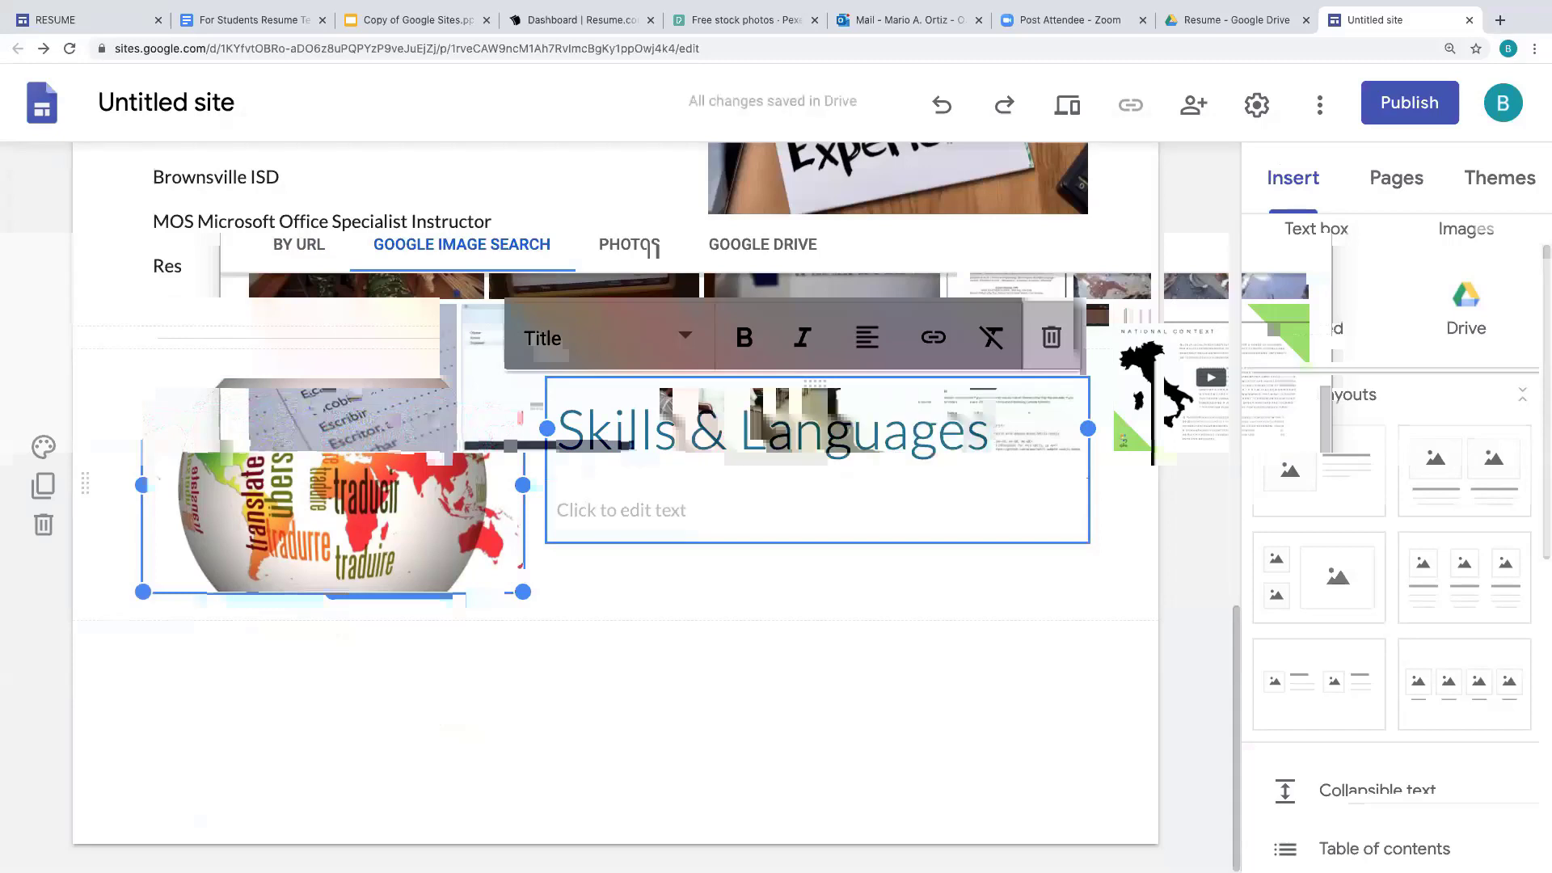
{"action": "key", "text": "Return"}
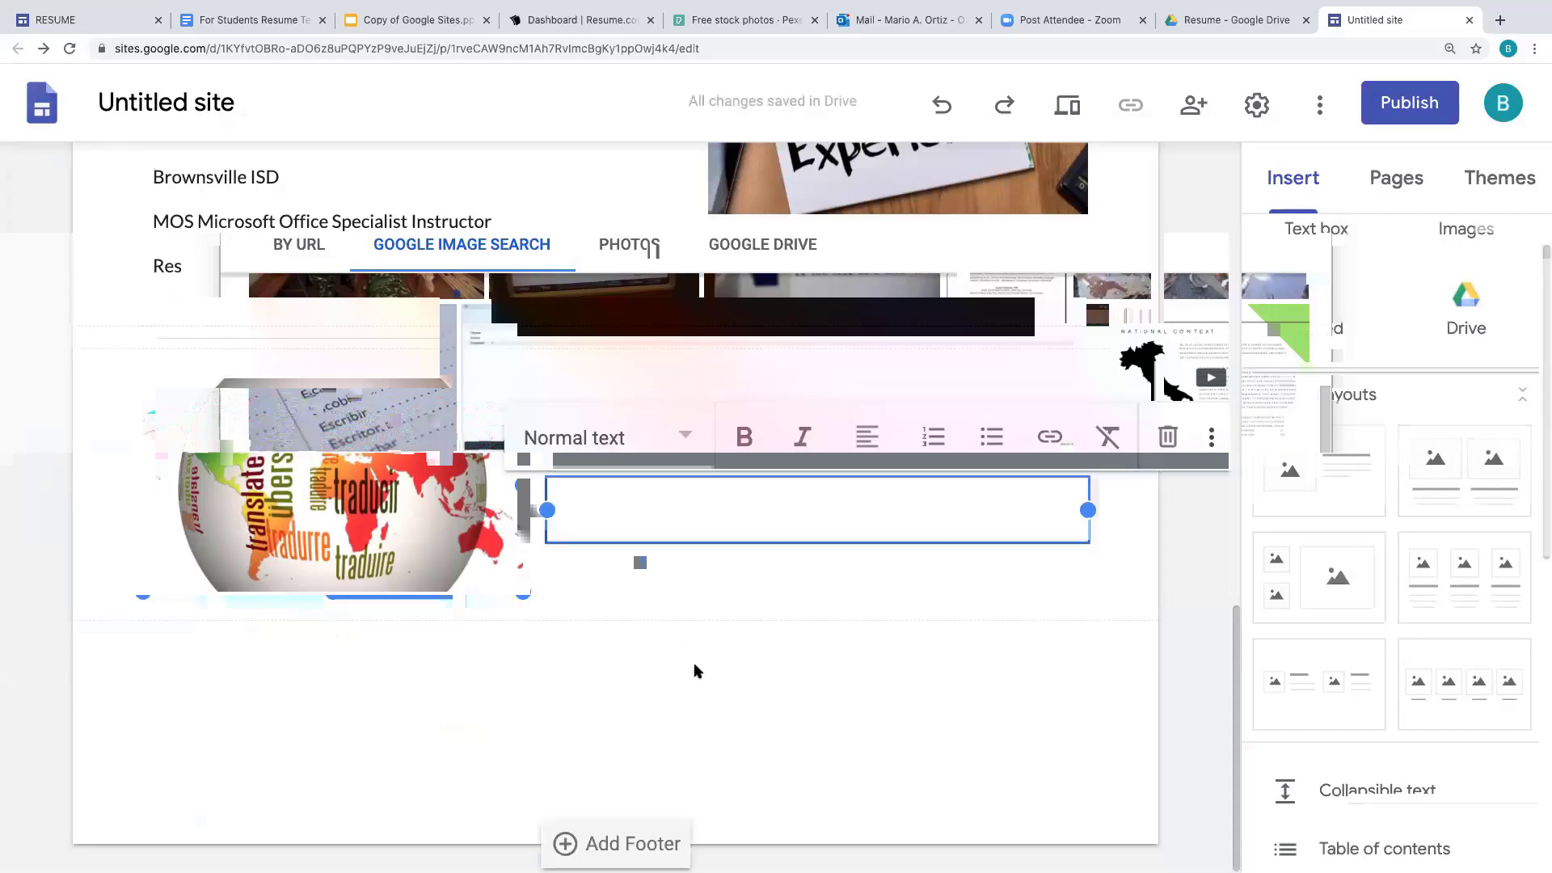
{"action": "type", "text": "Type 45"}
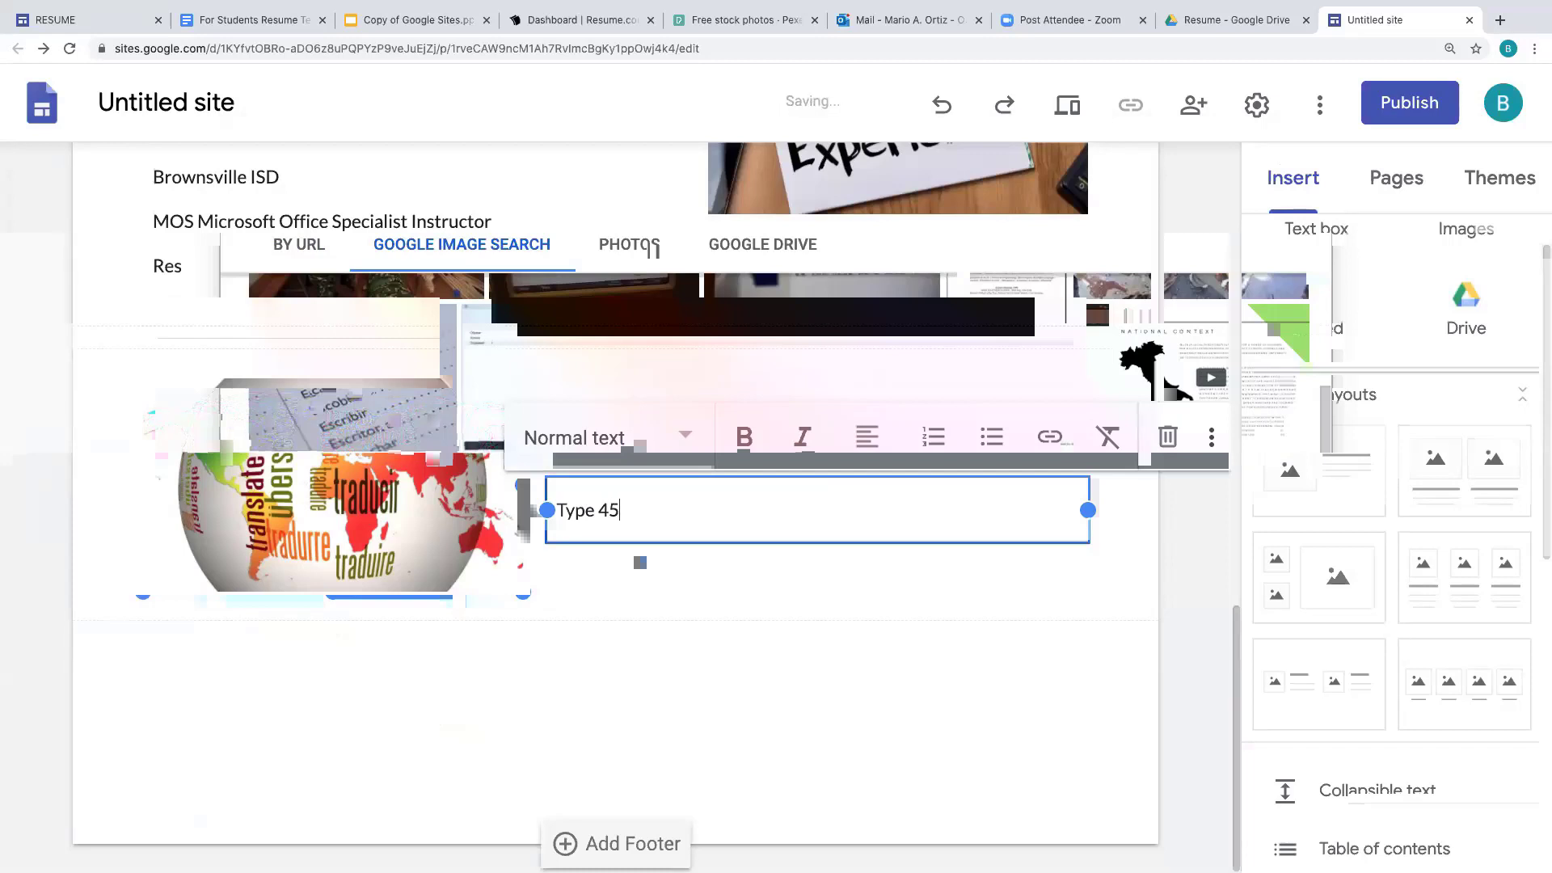
{"action": "type", "text": " wpm"}
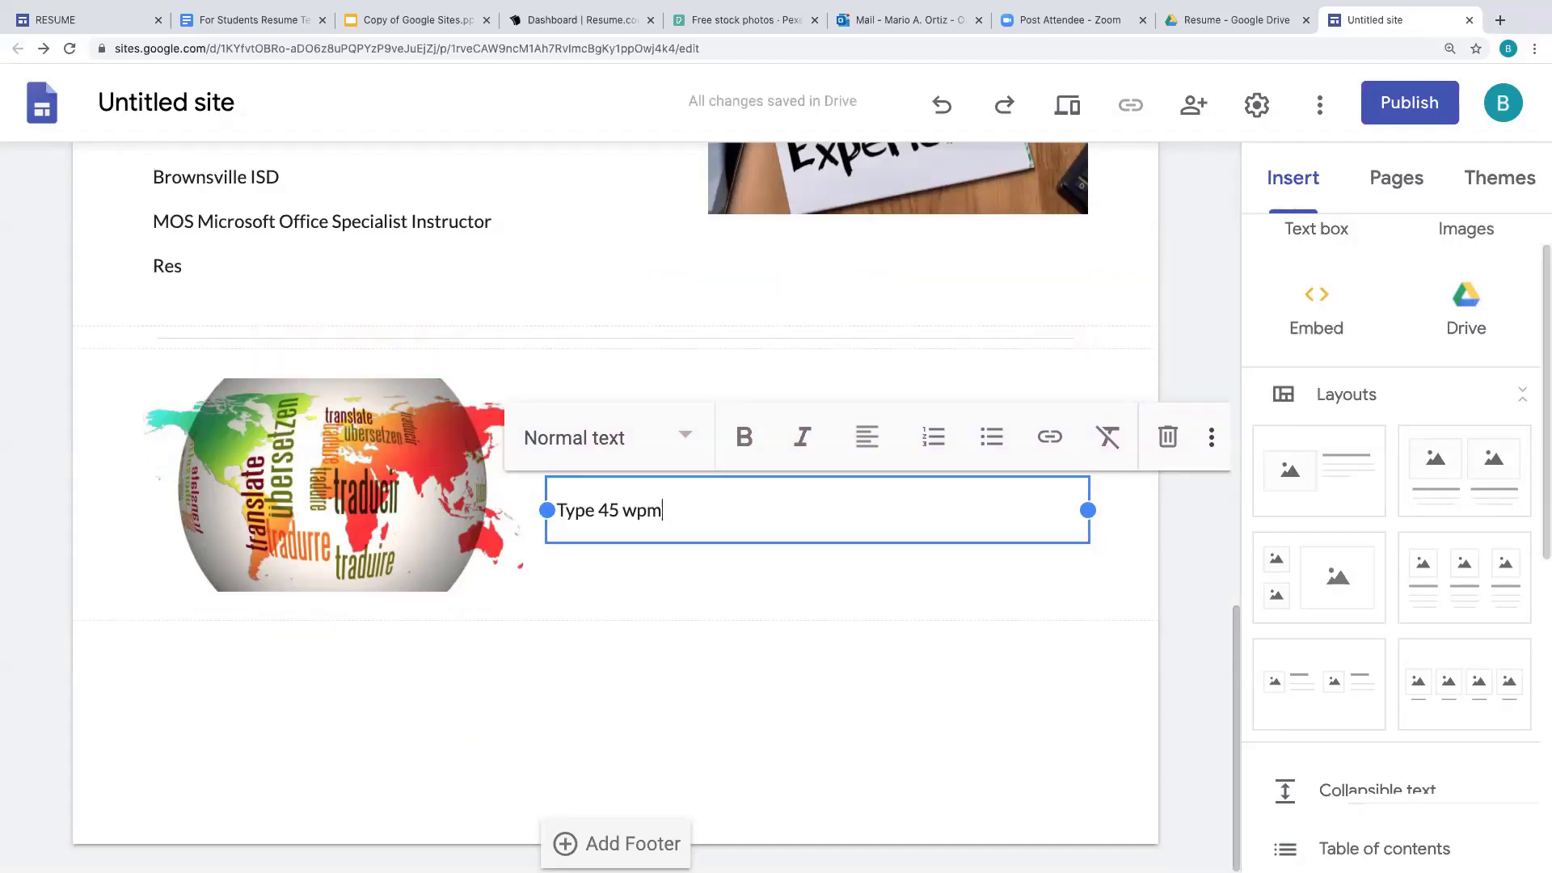
{"action": "key", "text": "Return"}
{"action": "type", "text": "MS Word"}
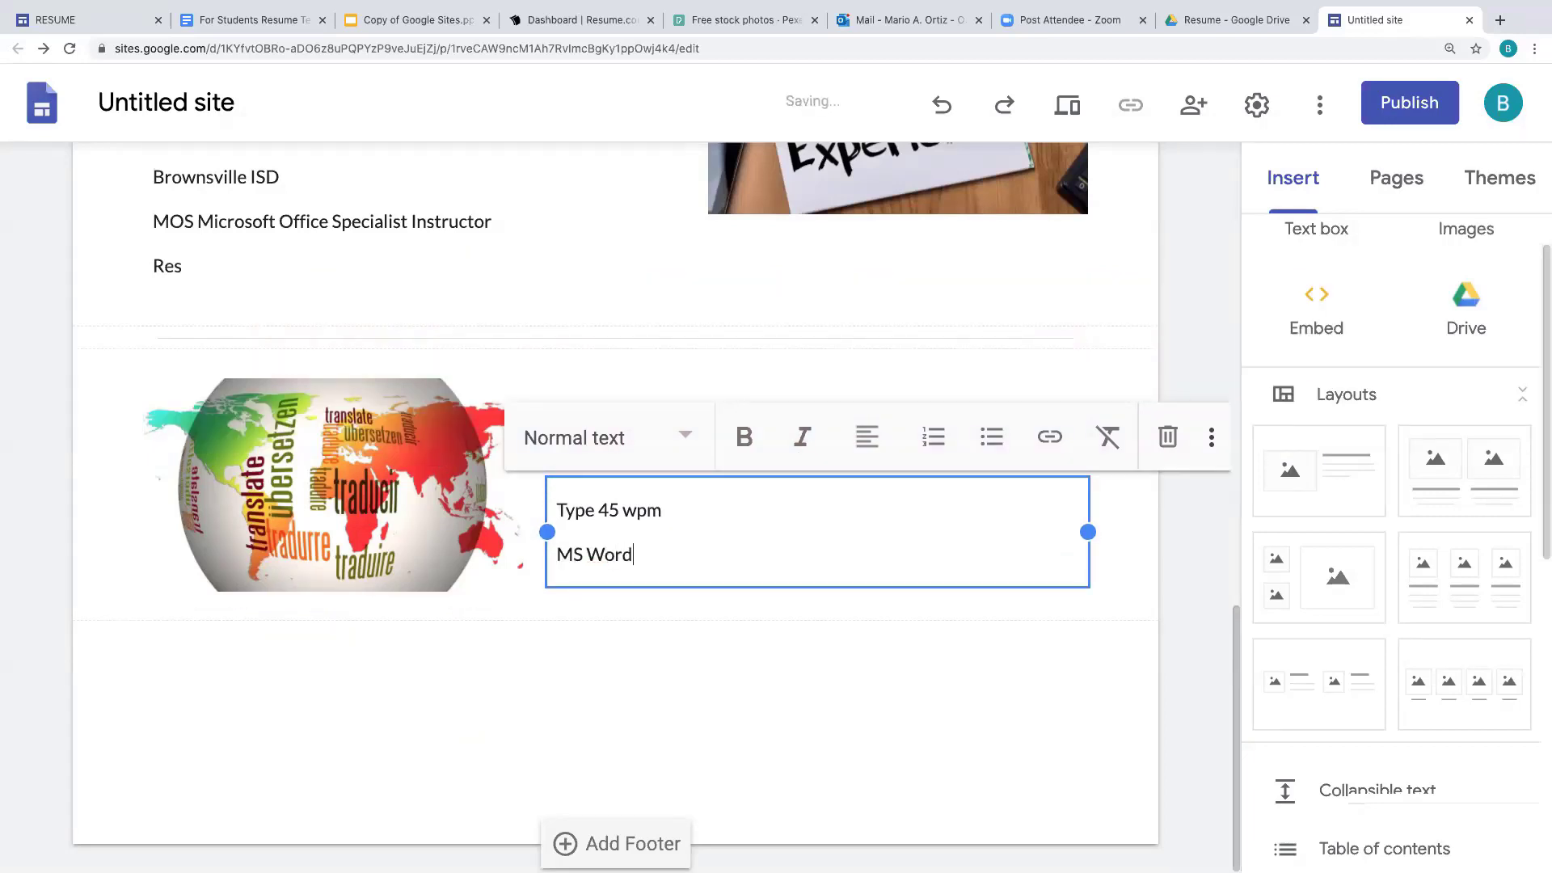
{"action": "key", "text": "Return"}
{"action": "type", "text": "MS Excel"}
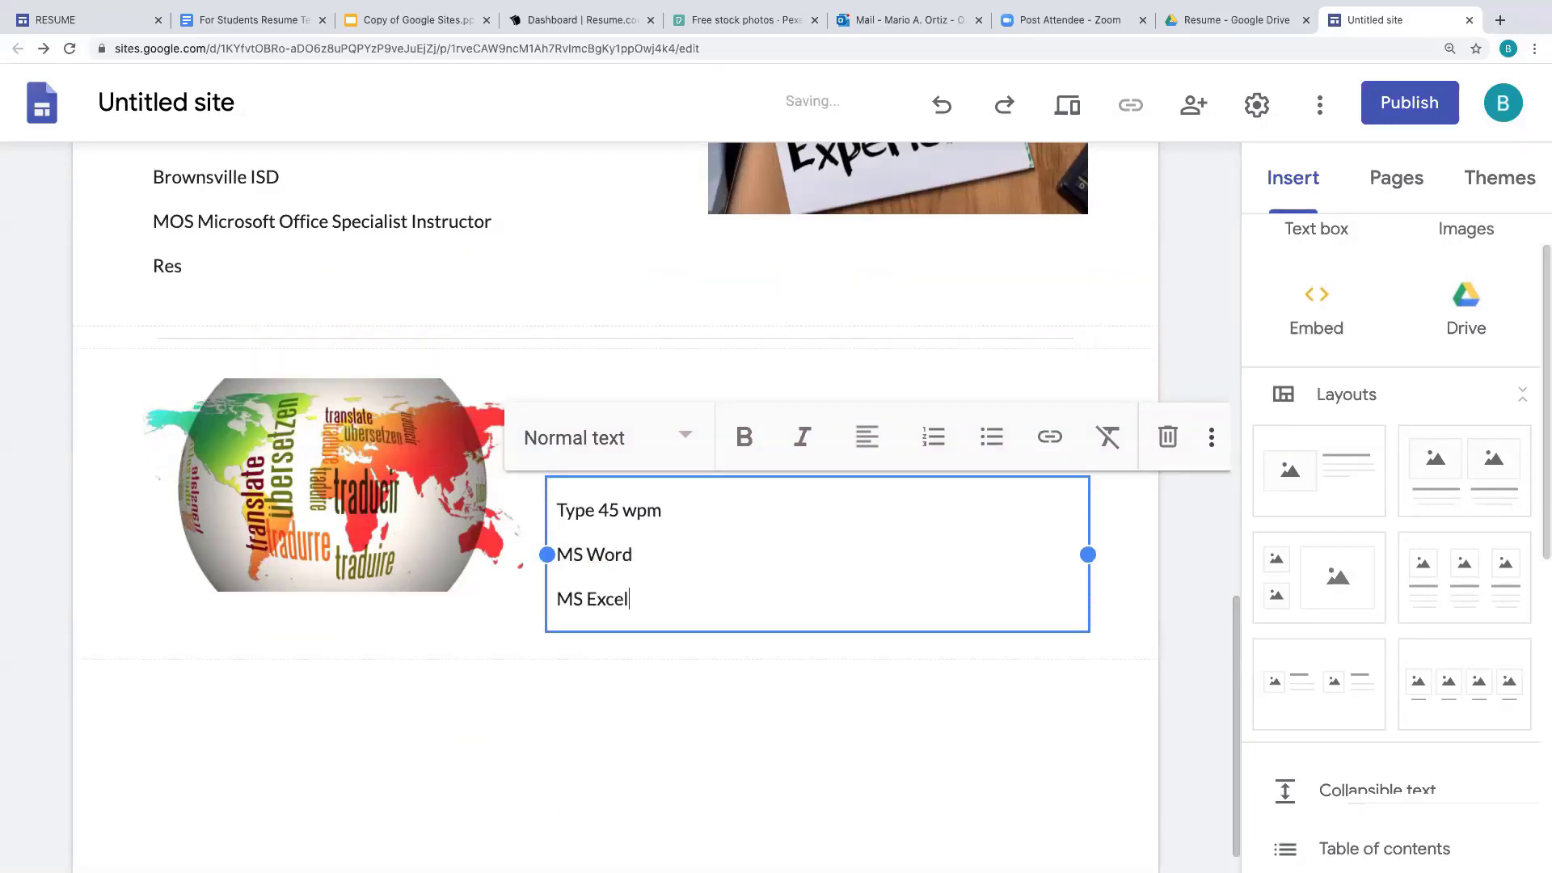
{"action": "key", "text": "Return"}
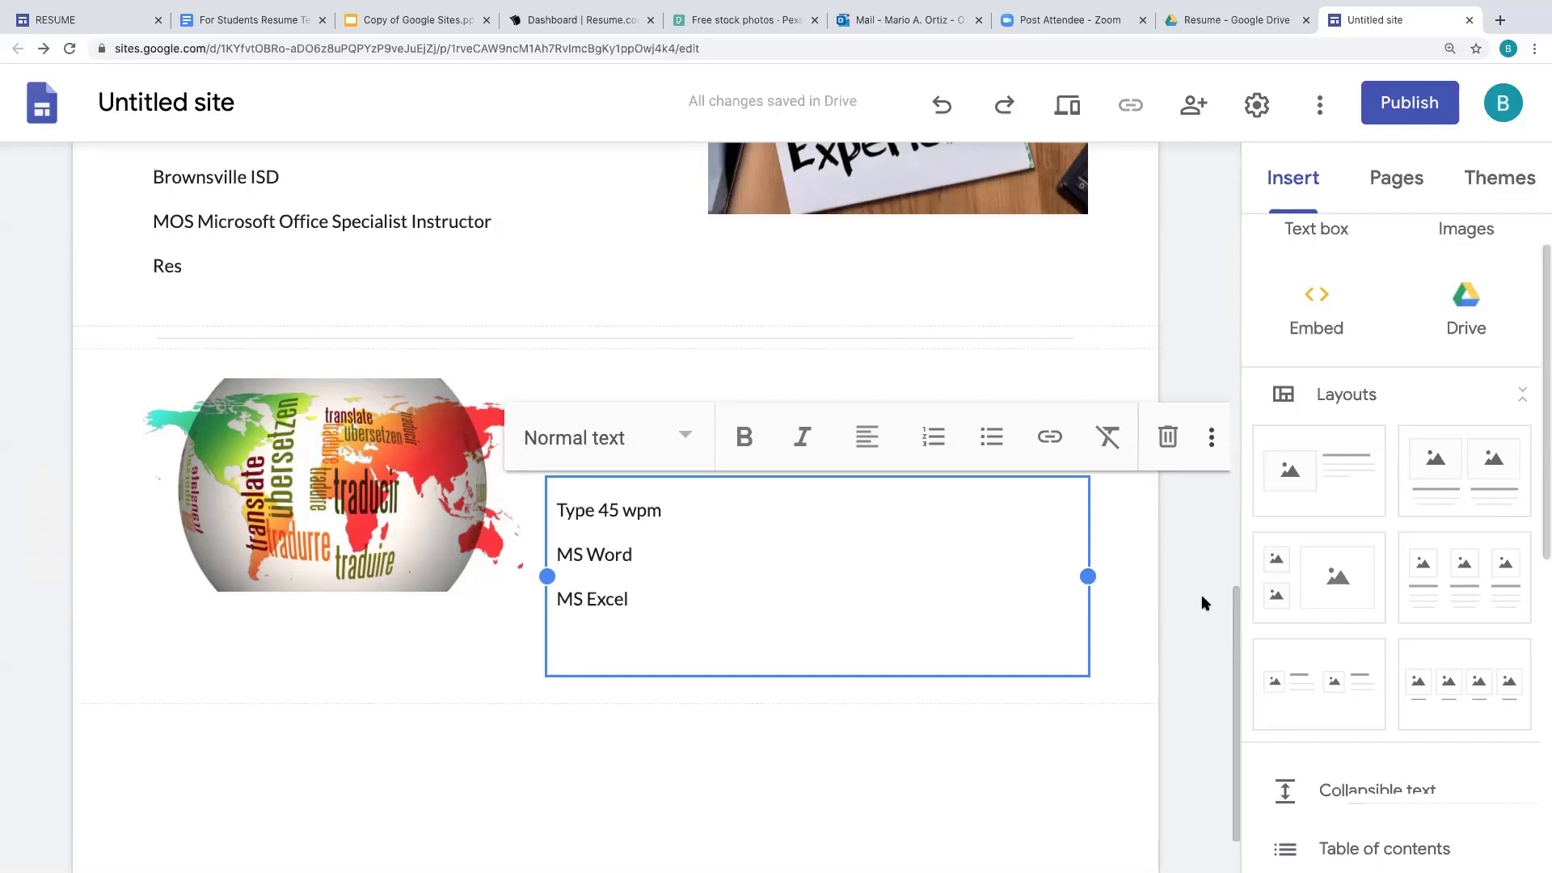
{"action": "left_click_drag", "start_coordinate": [1542, 485], "coordinate": [1536, 735]}
{"action": "left_click", "coordinate": [1354, 556]}
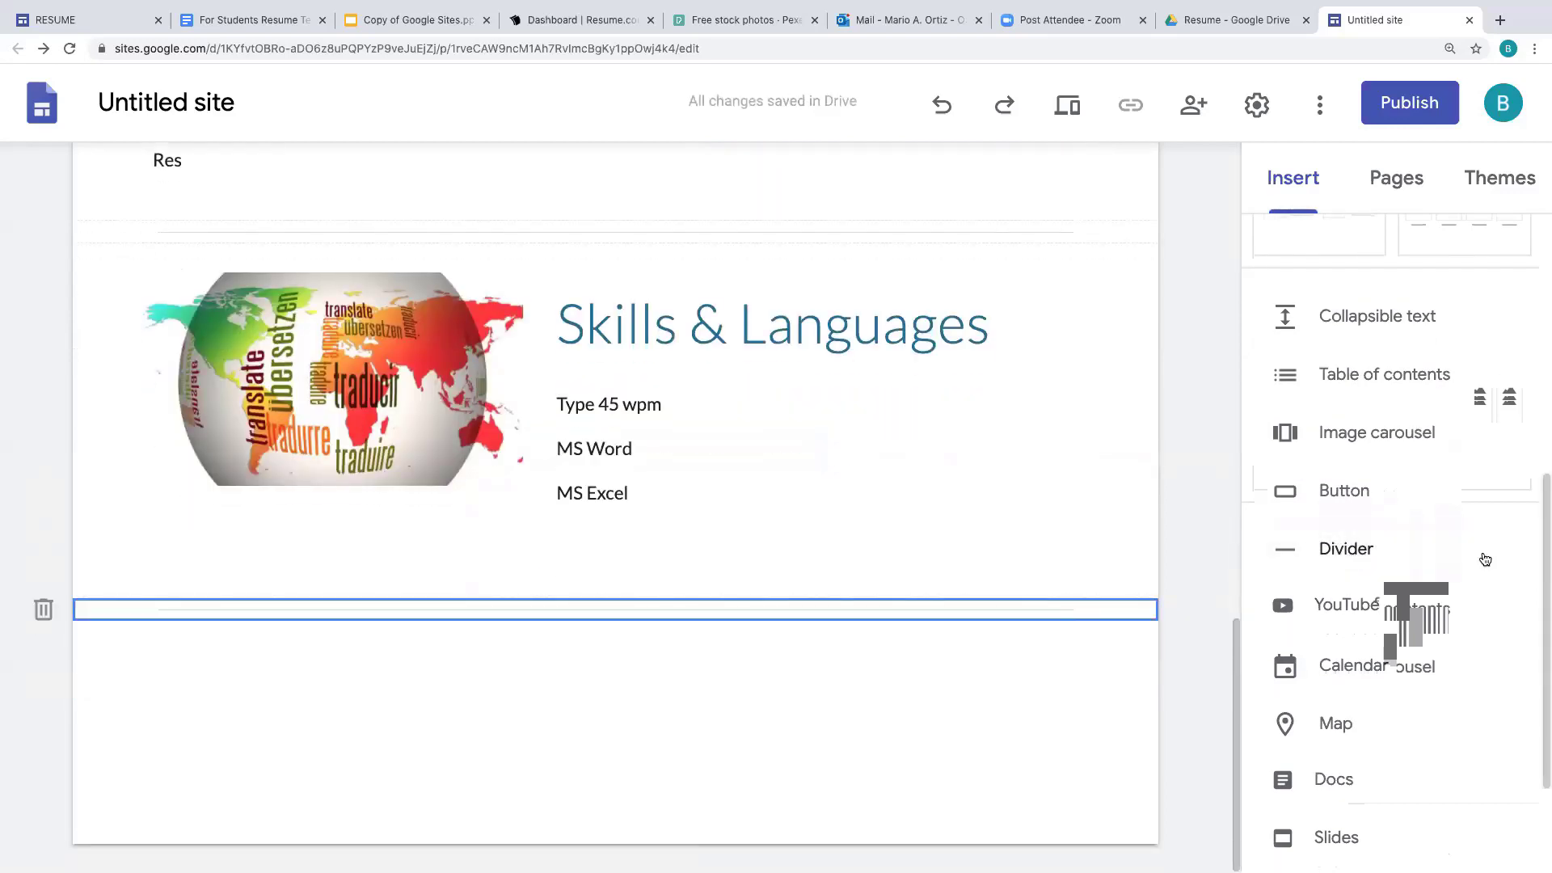
- Add an image-and-text section below the divider with the image placeholder on the right
{"action": "left_click_drag", "start_coordinate": [1540, 521], "coordinate": [1540, 324]}
{"action": "left_click", "coordinate": [1318, 348]}
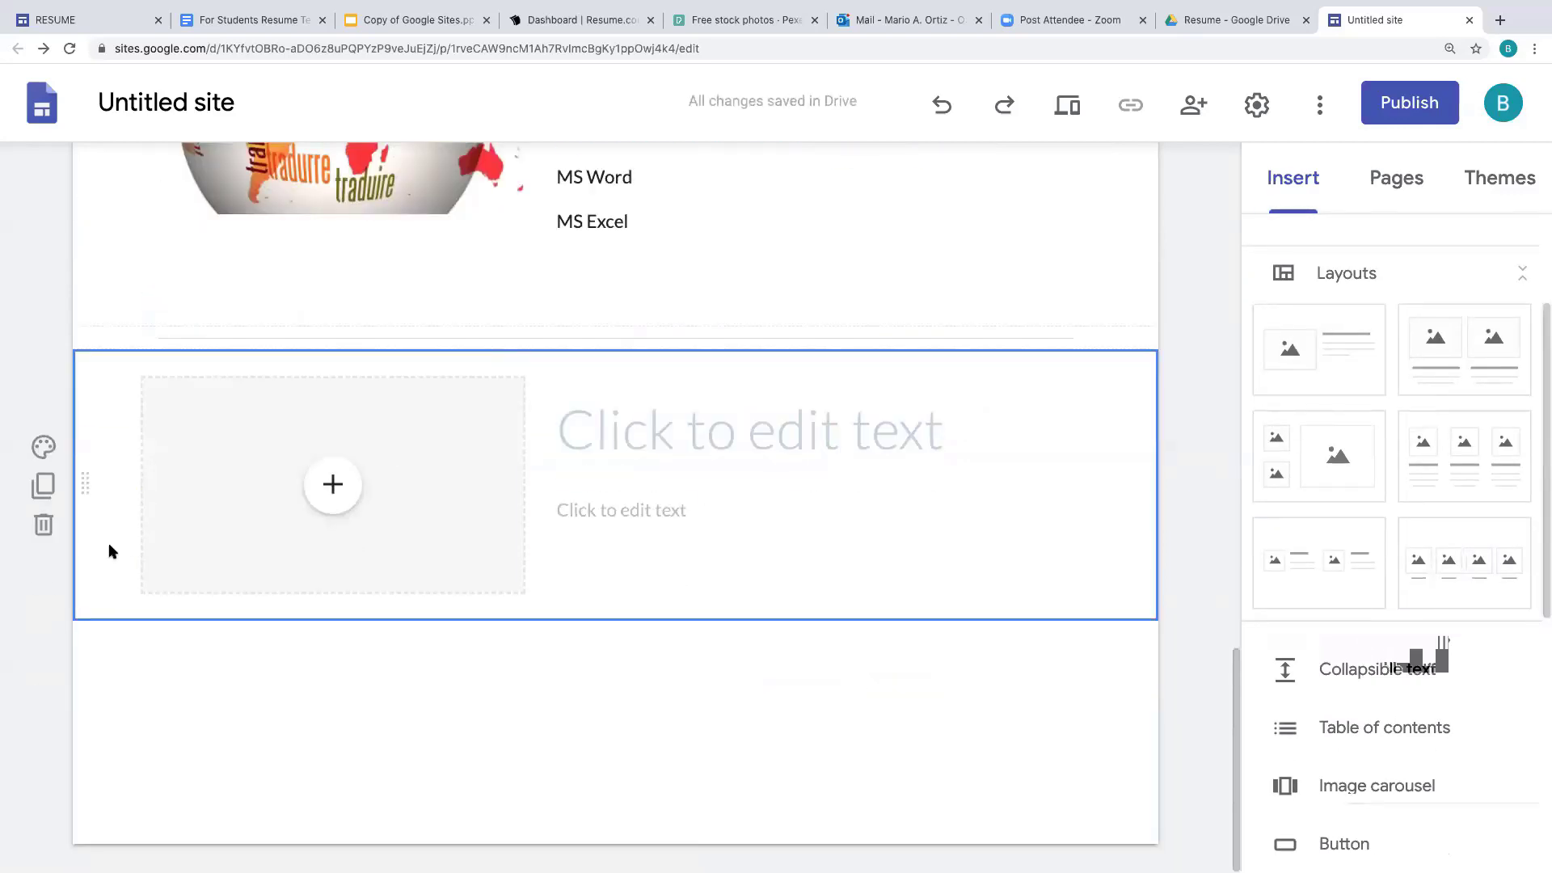
{"action": "left_click_drag", "start_coordinate": [195, 522], "coordinate": [1090, 450]}
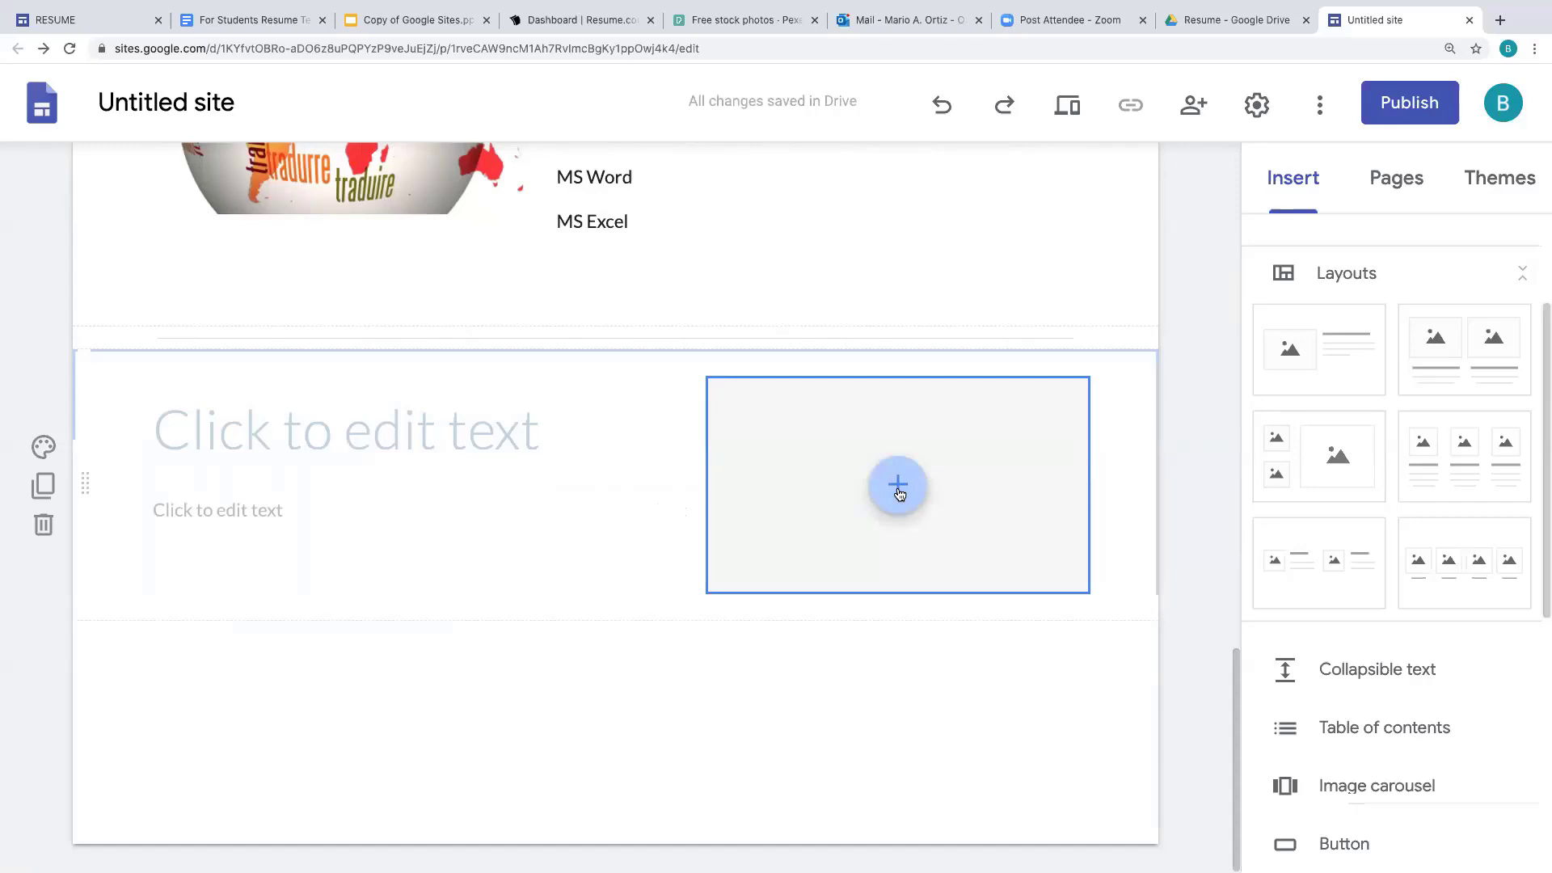
- Insert the gold Emmy trophy image from an awards image search and make it taller
{"action": "left_click", "coordinate": [898, 488]}
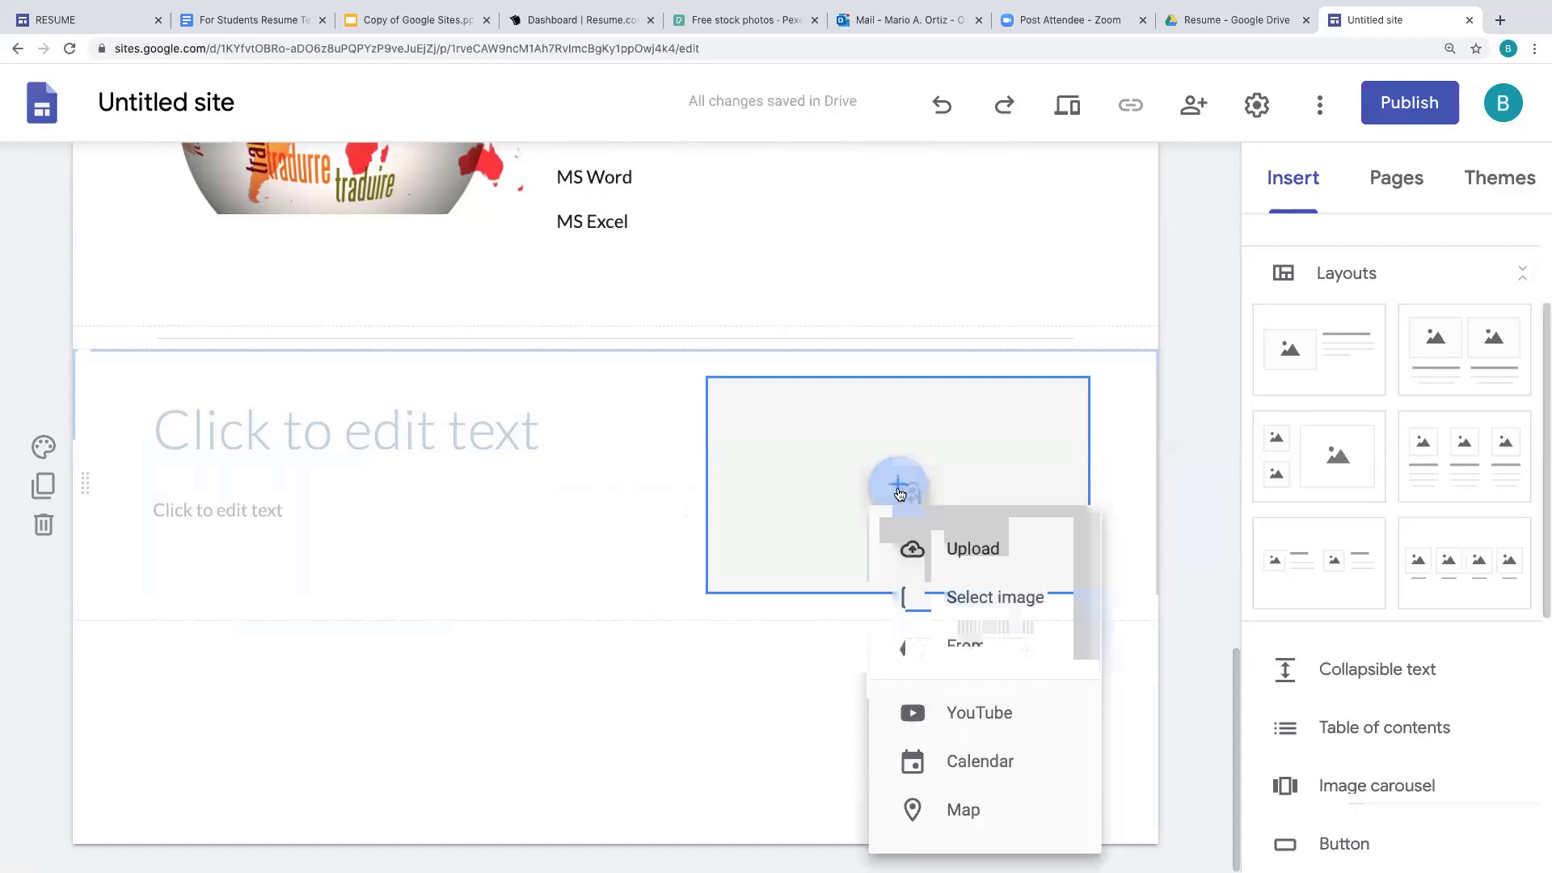
{"action": "left_click", "coordinate": [1026, 599]}
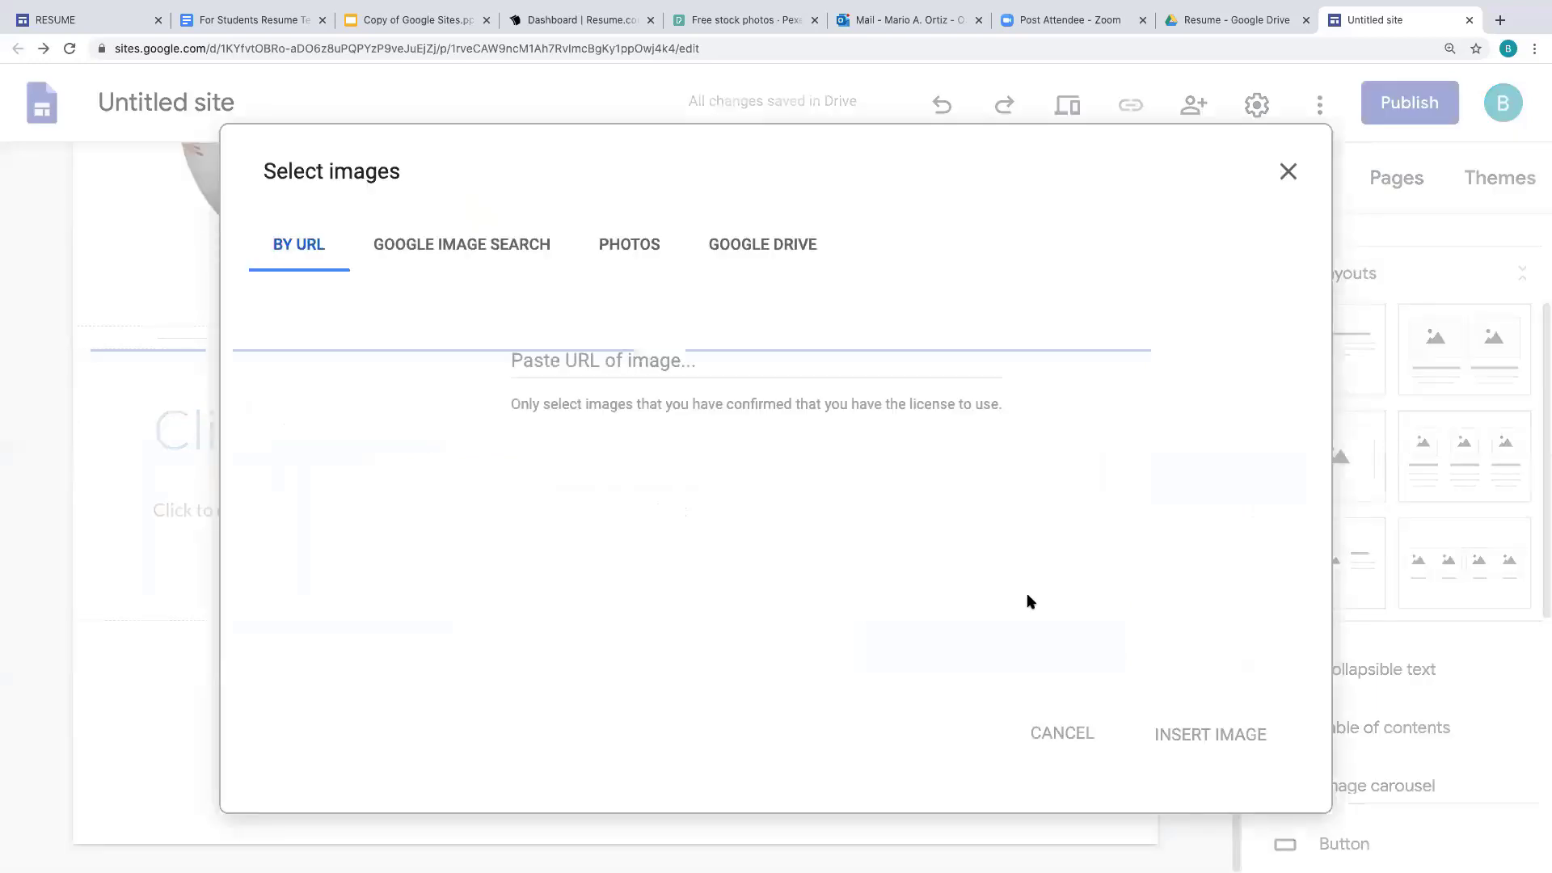
{"action": "left_click", "coordinate": [540, 245]}
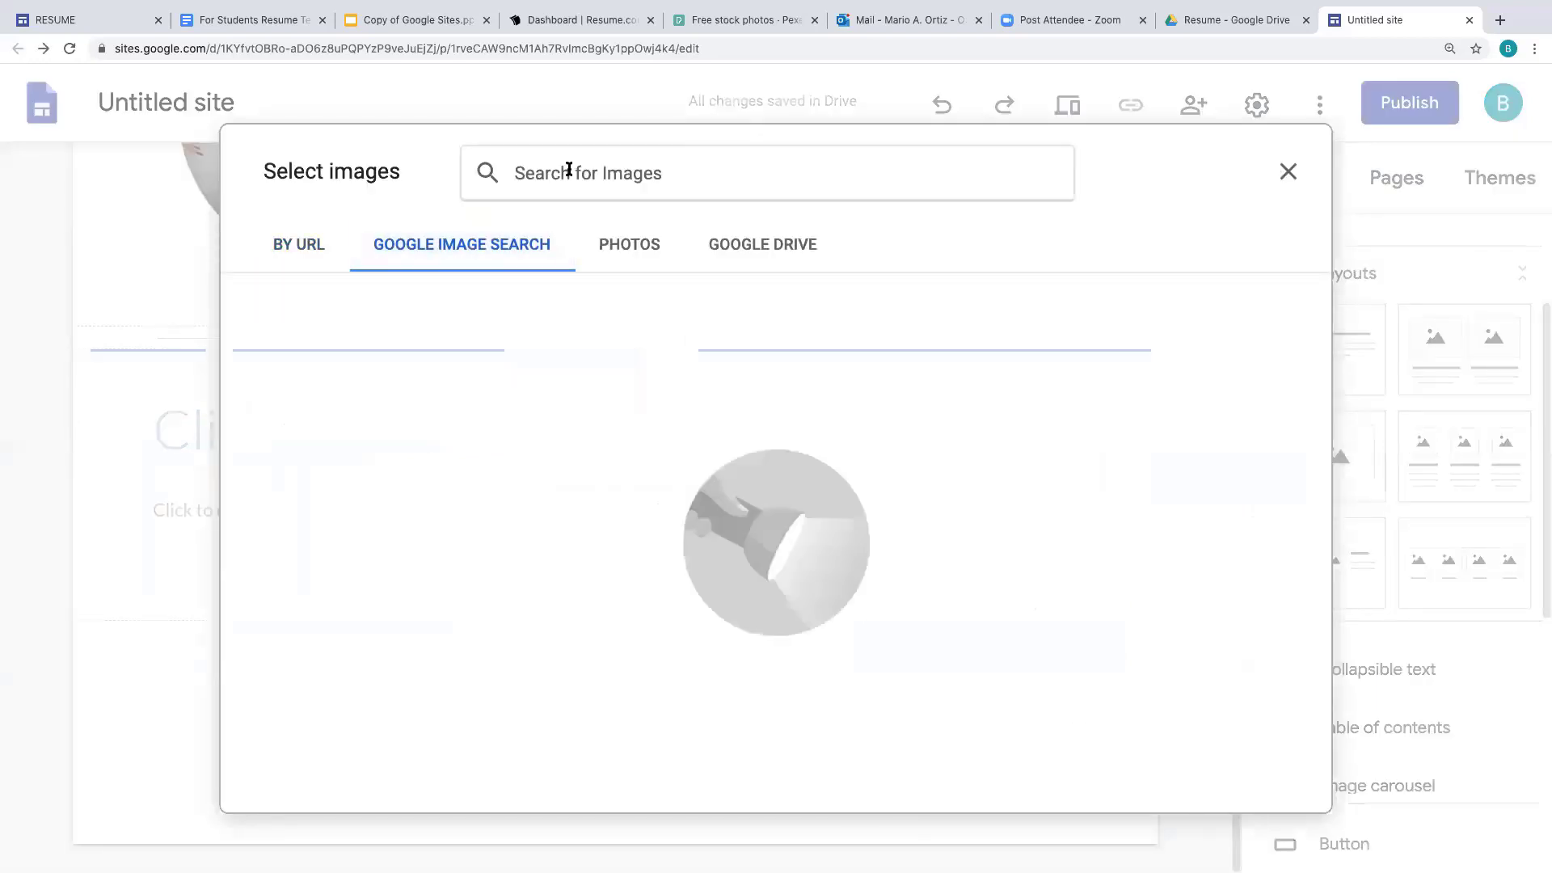
{"action": "type", "text": "war"}
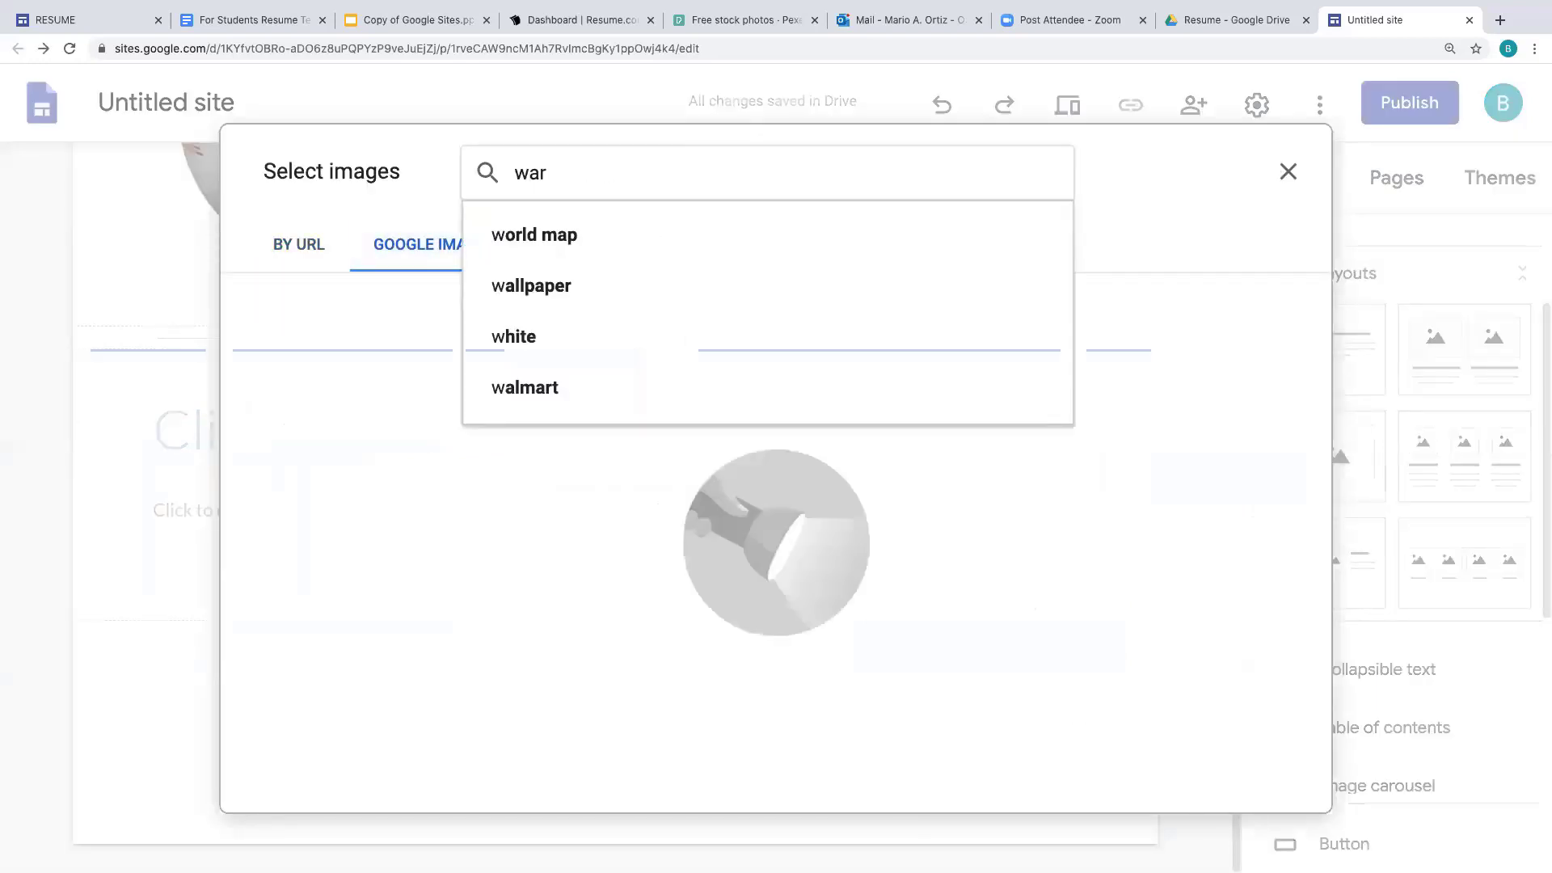
{"action": "type", "text": "ds"}
{"action": "key", "text": "Return"}
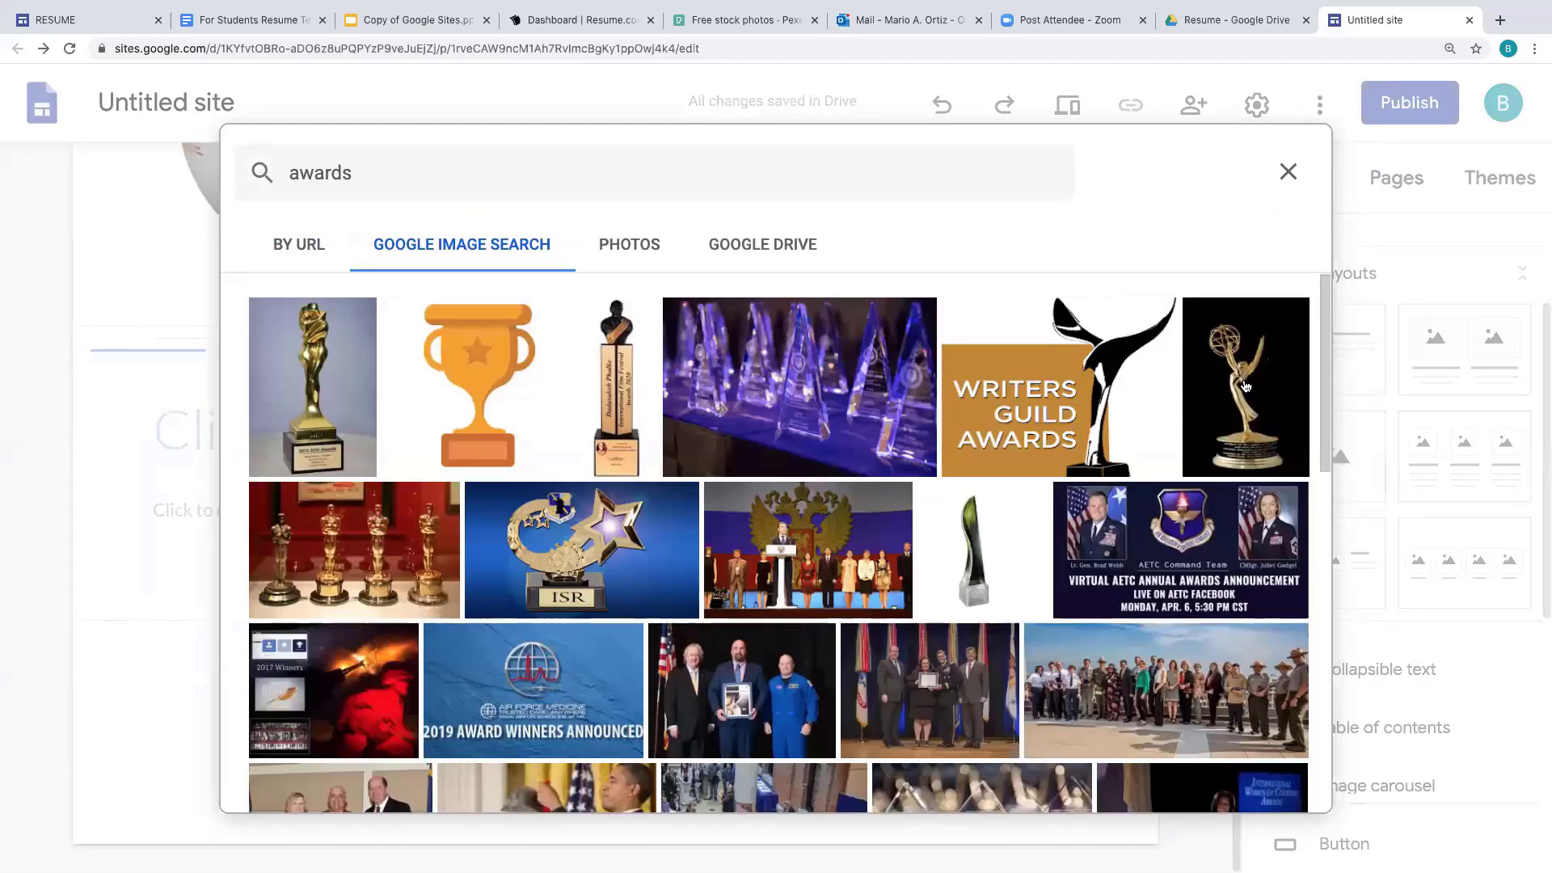
{"action": "left_click", "coordinate": [1246, 386]}
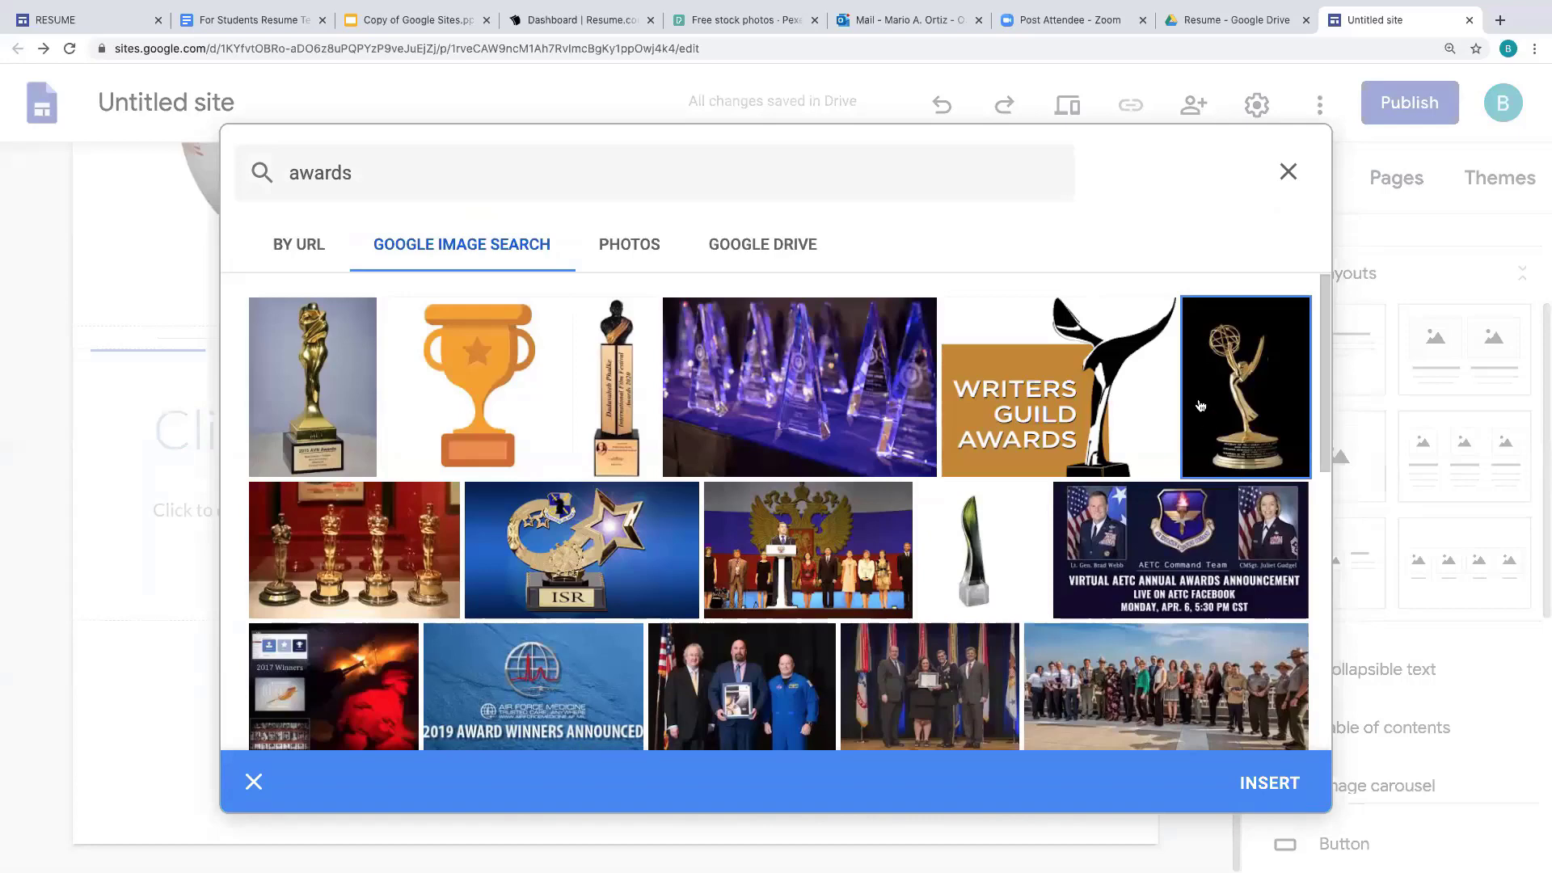
{"action": "left_click", "coordinate": [1269, 783]}
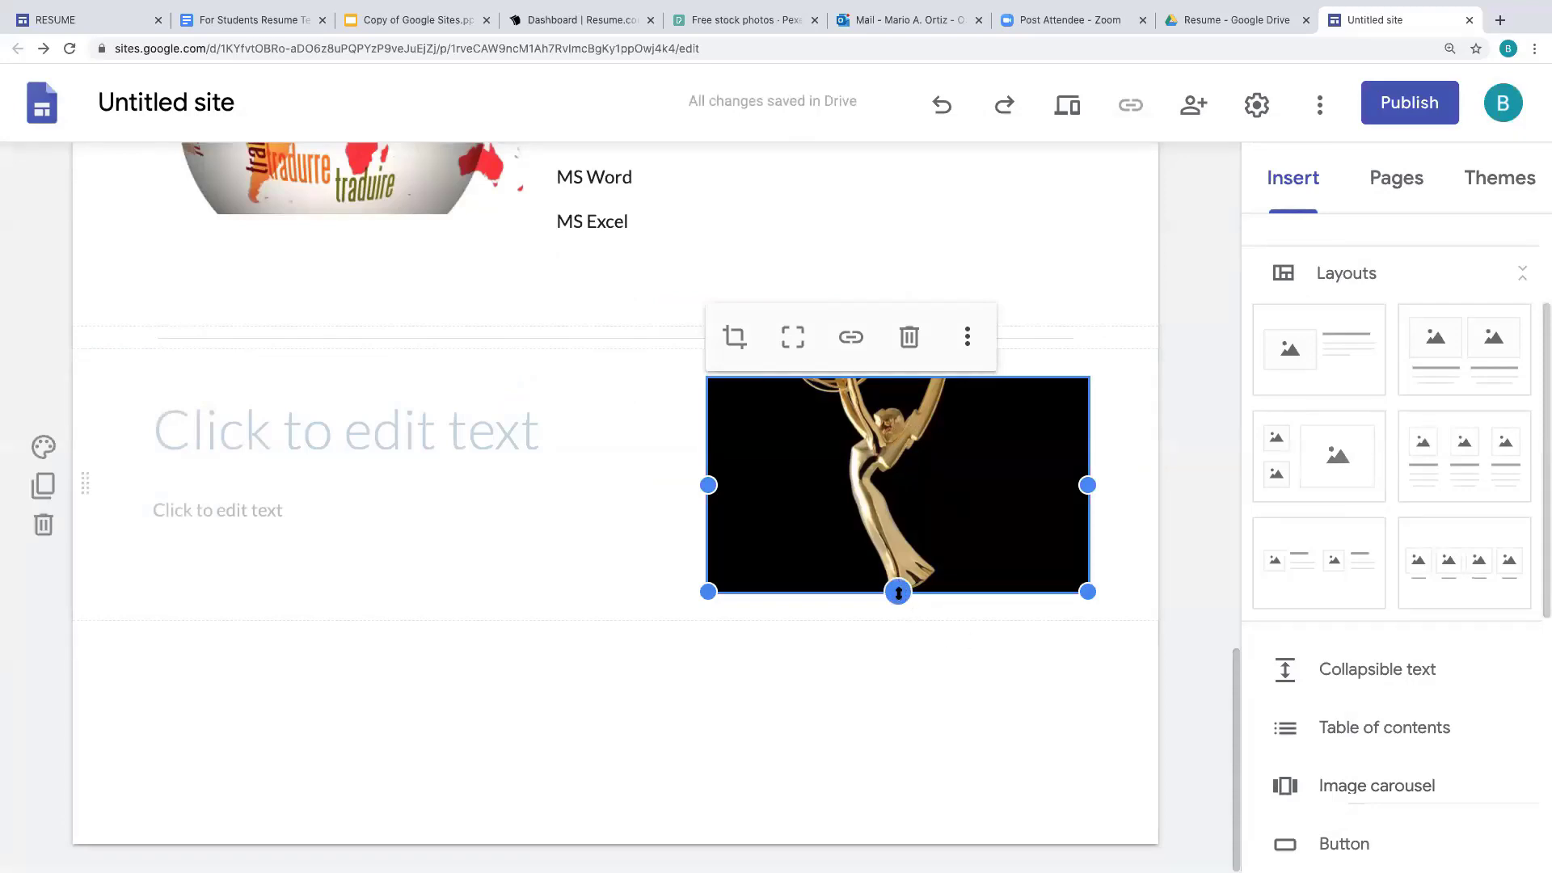
{"action": "left_click_drag", "start_coordinate": [897, 593], "coordinate": [898, 757]}
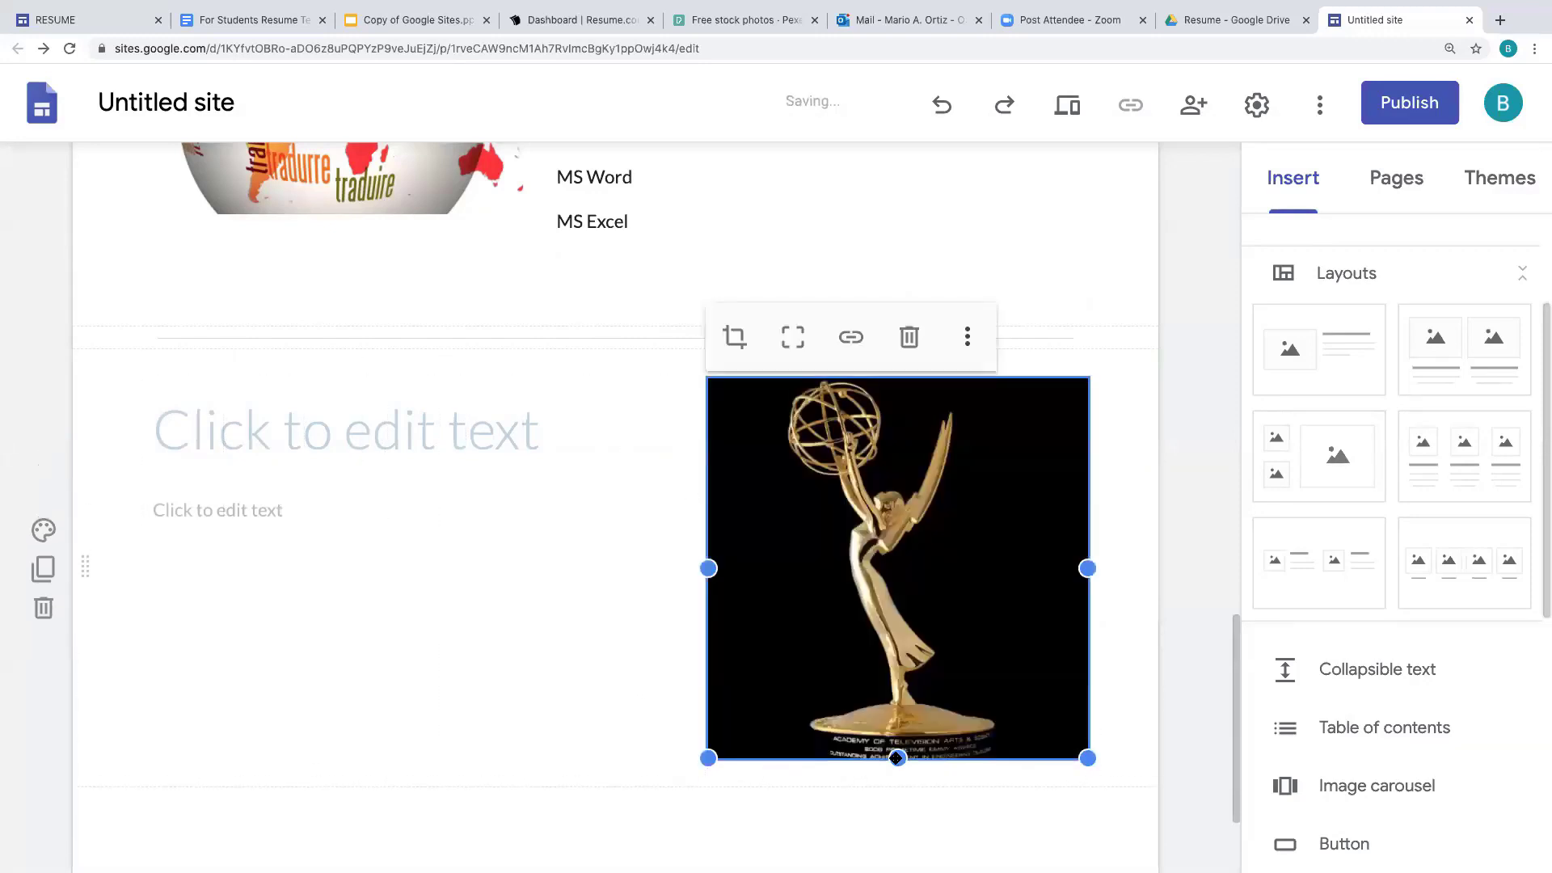
- Title the section 'Awards' and enter 'Perfect Attendance' as its body text
{"action": "left_click", "coordinate": [170, 436]}
{"action": "type", "text": "Awards"}
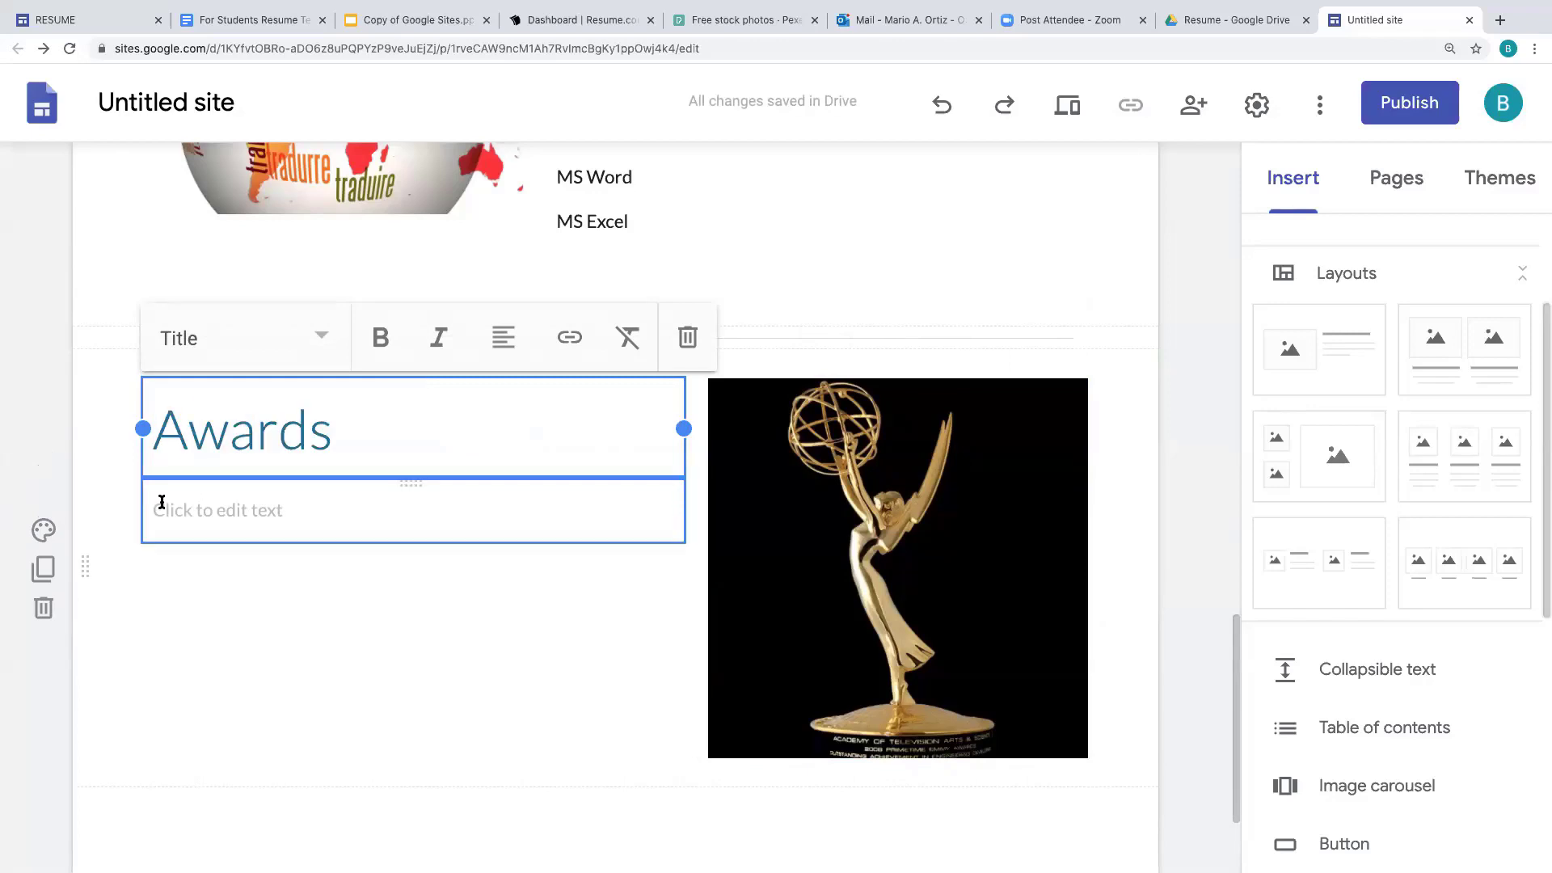
{"action": "left_click", "coordinate": [162, 502]}
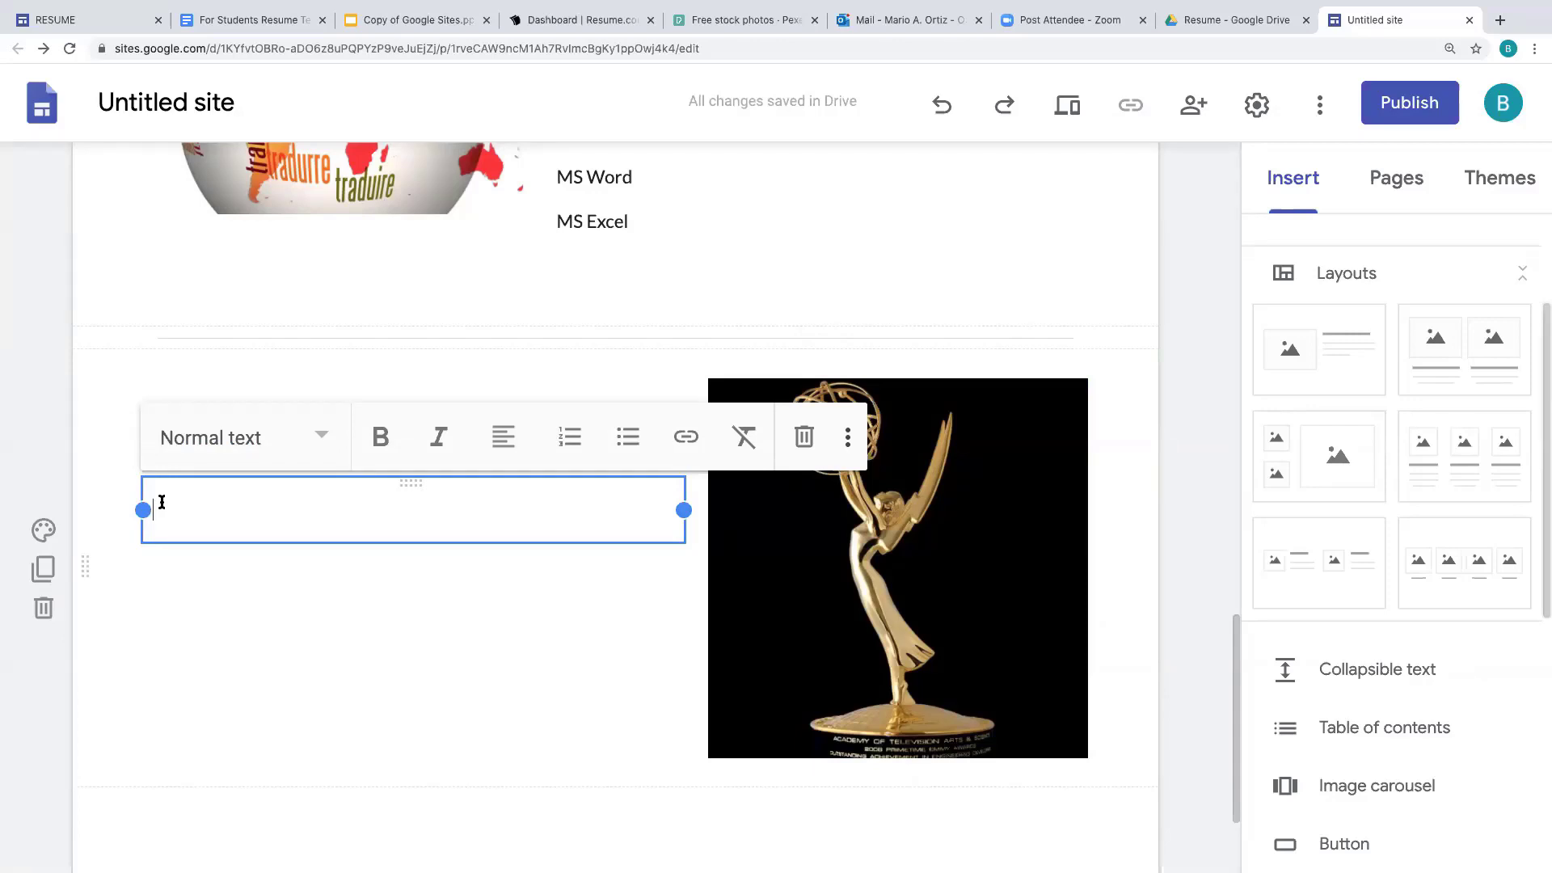
{"action": "type", "text": "P"}
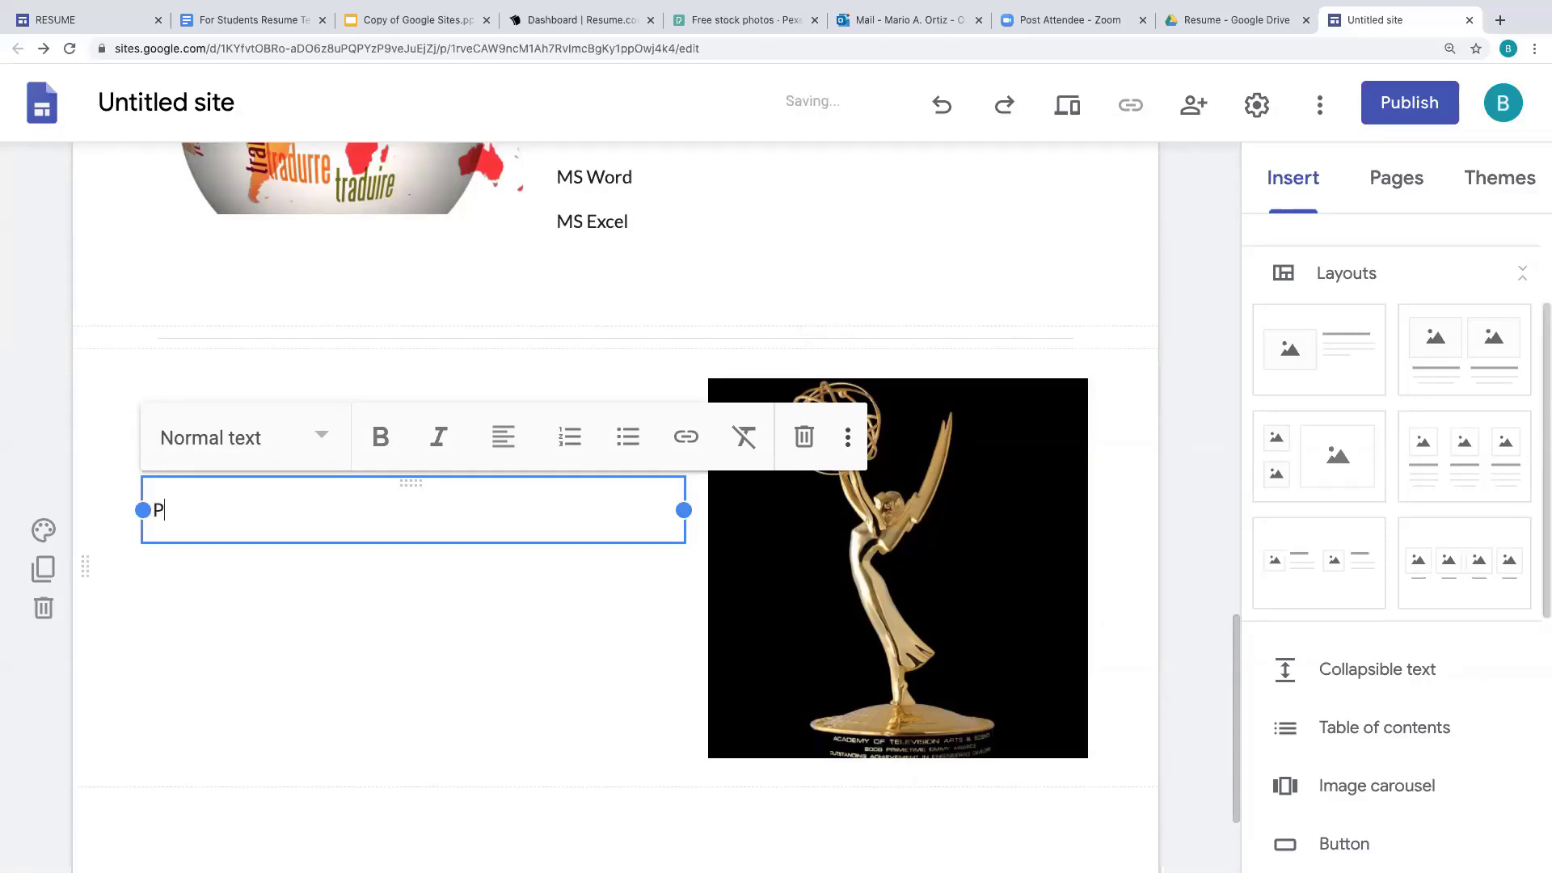
{"action": "type", "text": "erfect Attendance"}
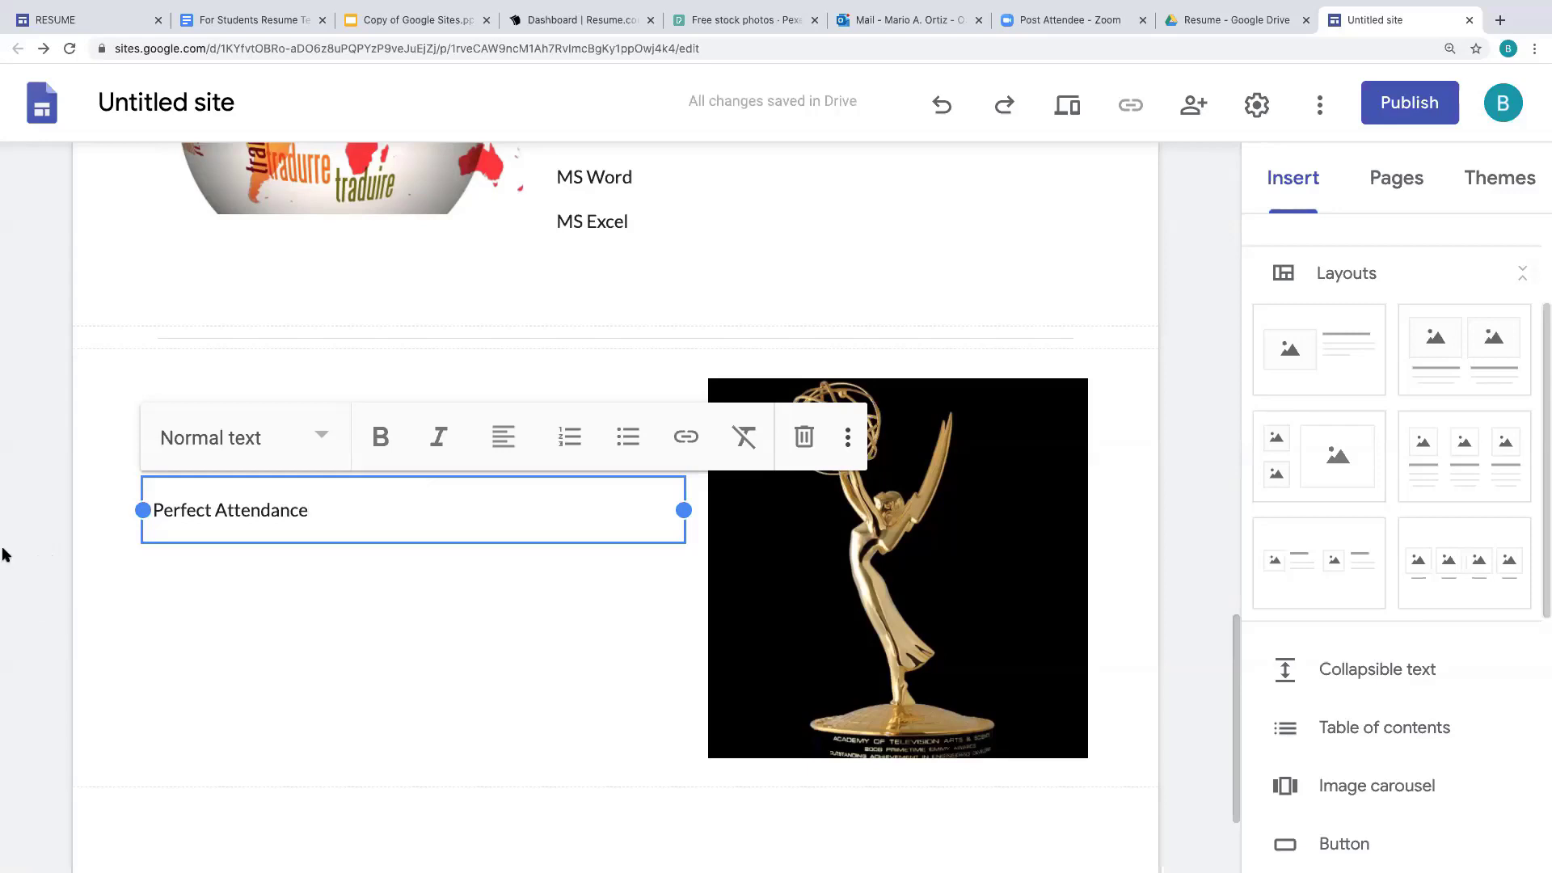
{"action": "scroll", "coordinate": [1235, 703], "scroll_direction": "down", "scroll_amount": 2}
{"action": "left_click_drag", "start_coordinate": [1233, 702], "coordinate": [1233, 727]}
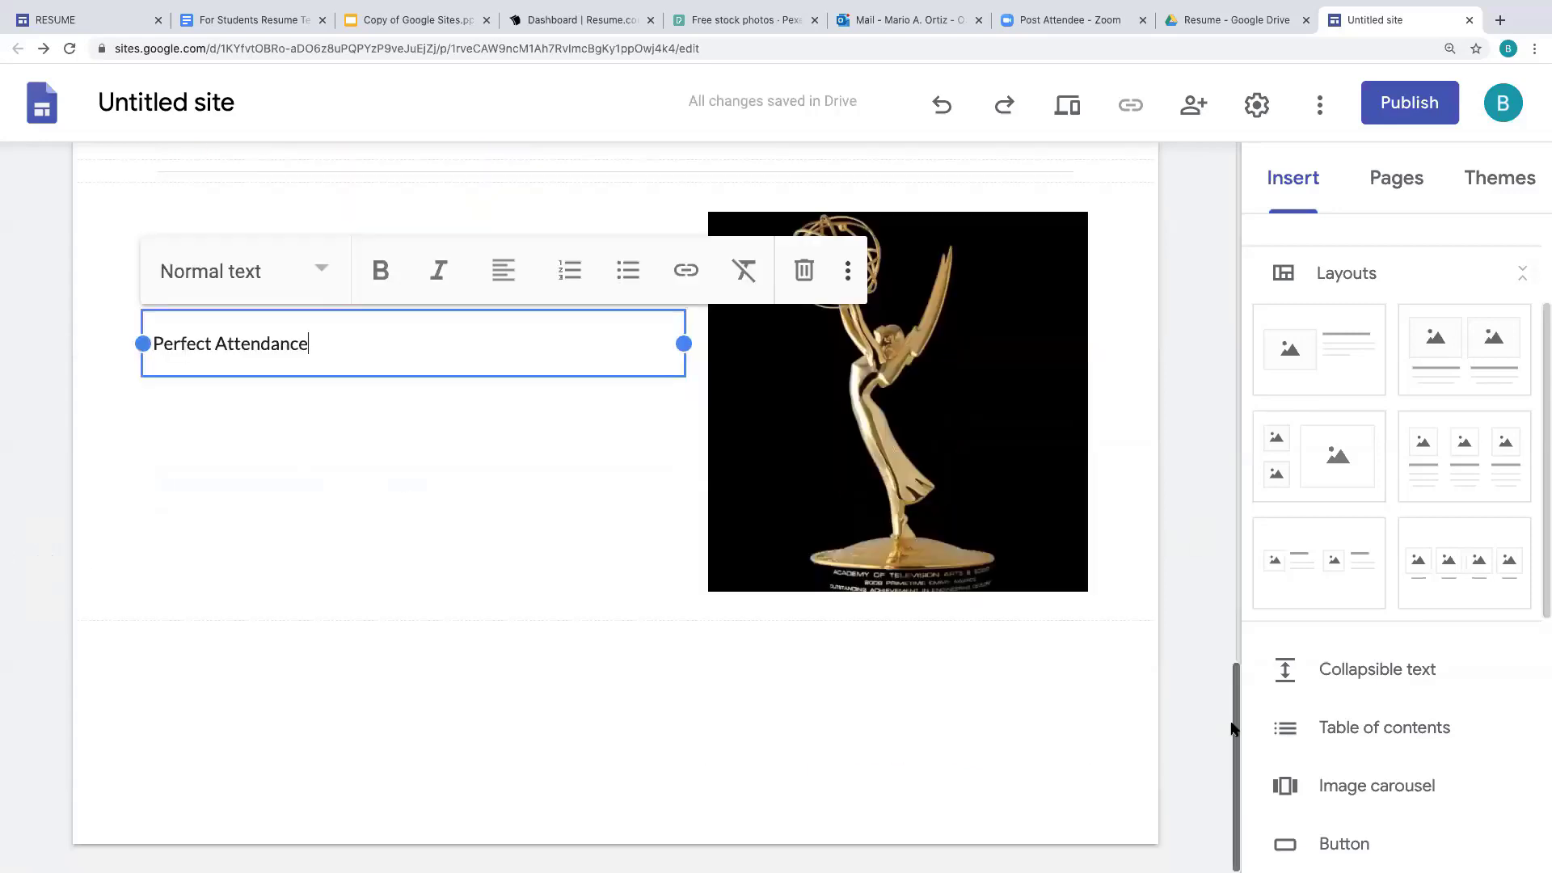
{"action": "left_click_drag", "start_coordinate": [1544, 529], "coordinate": [1543, 626]}
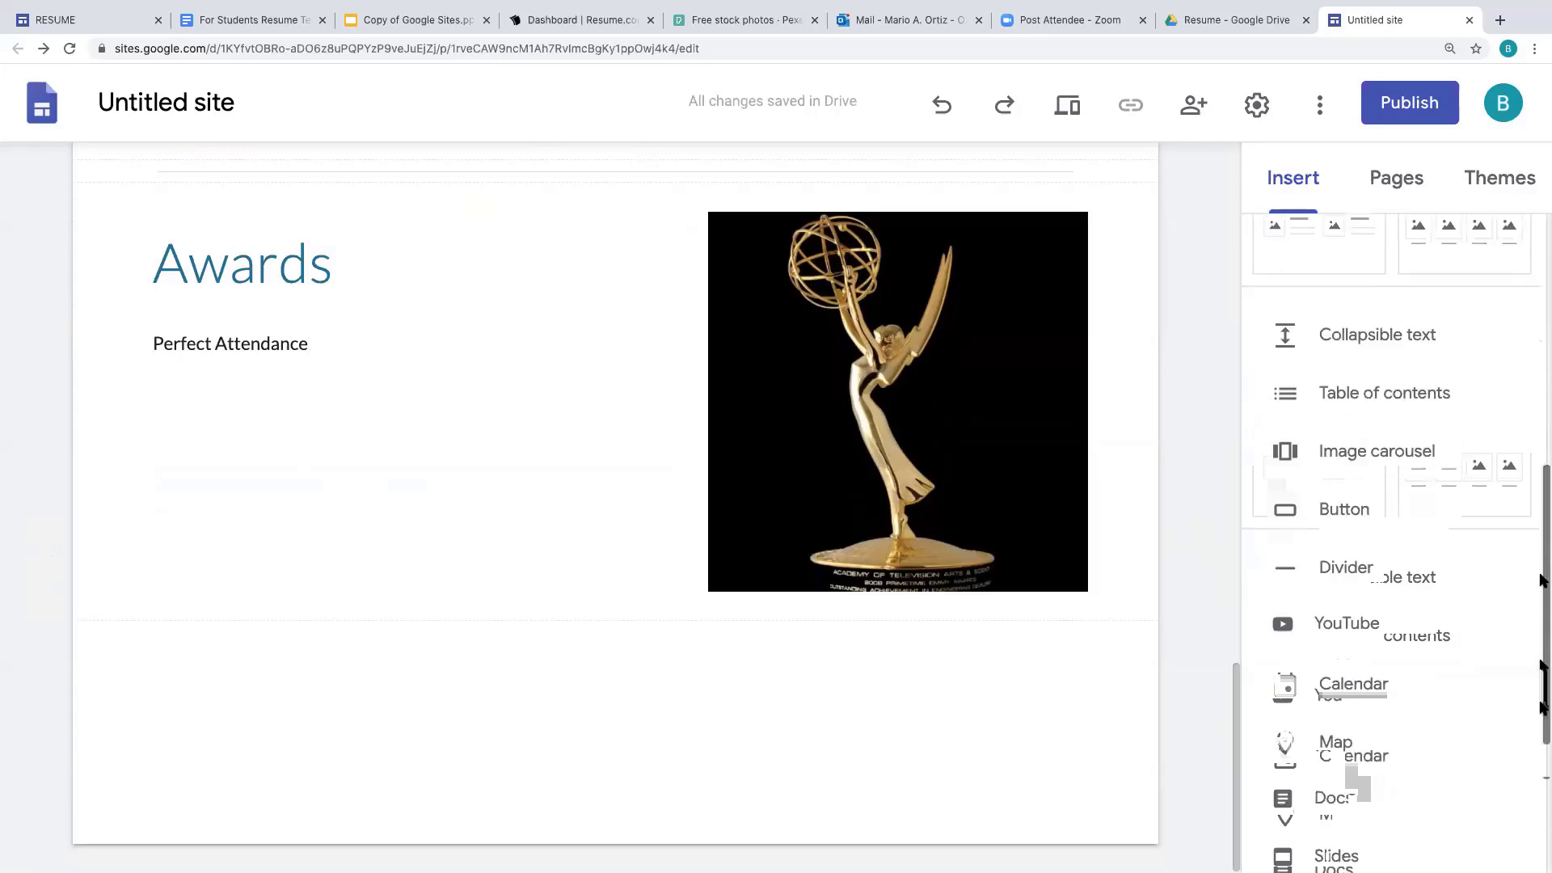
- Add a divider below Awards and a new image-and-text layout section
{"action": "left_click", "coordinate": [1351, 500]}
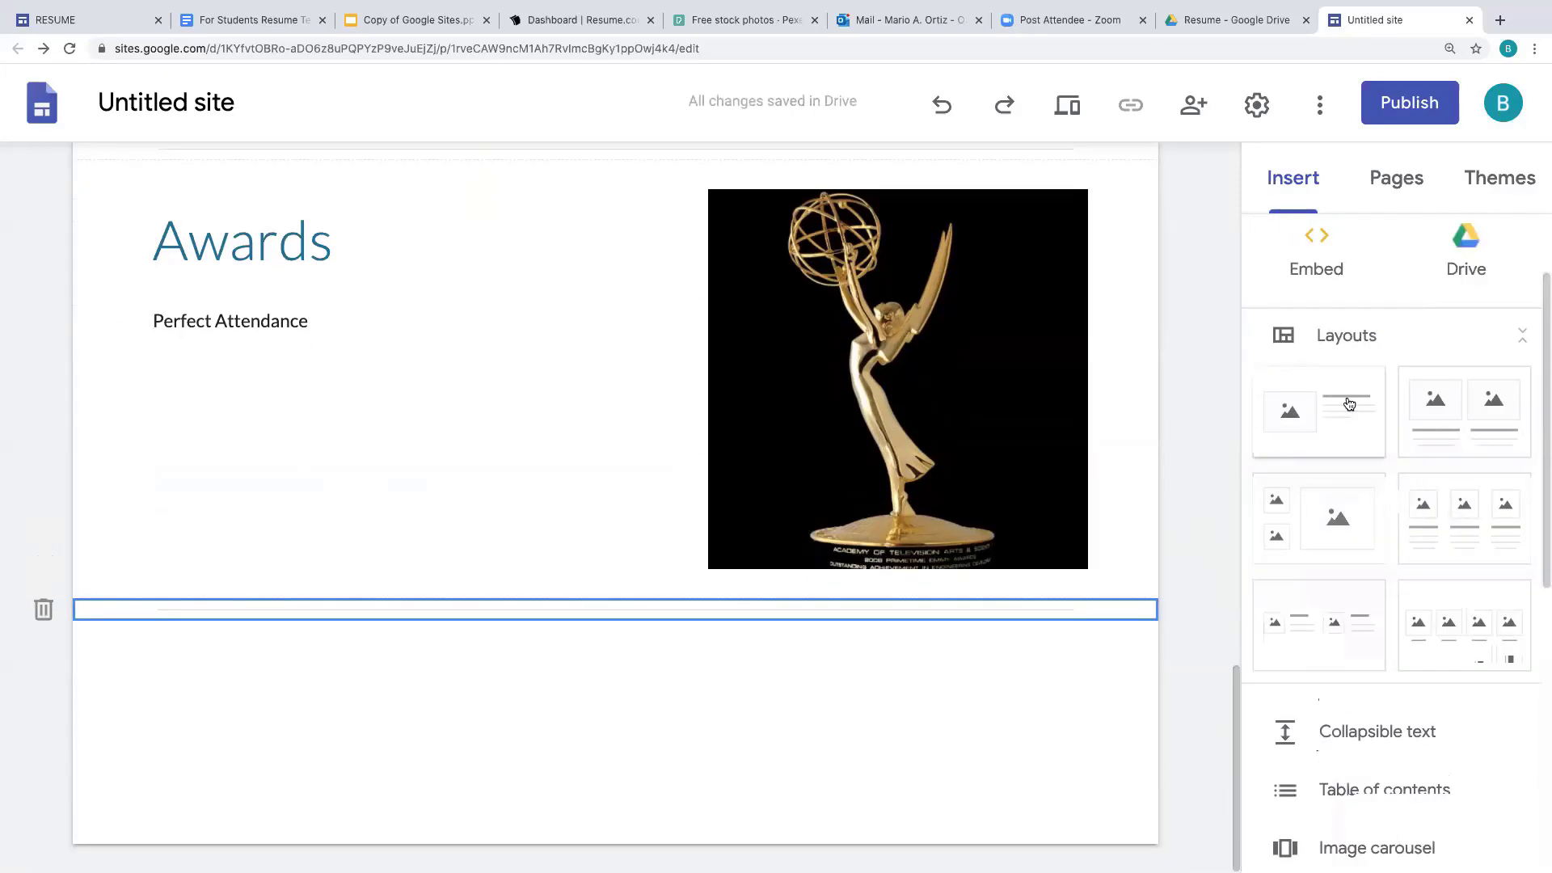
{"action": "left_click", "coordinate": [1319, 412]}
{"action": "left_click", "coordinate": [577, 437]}
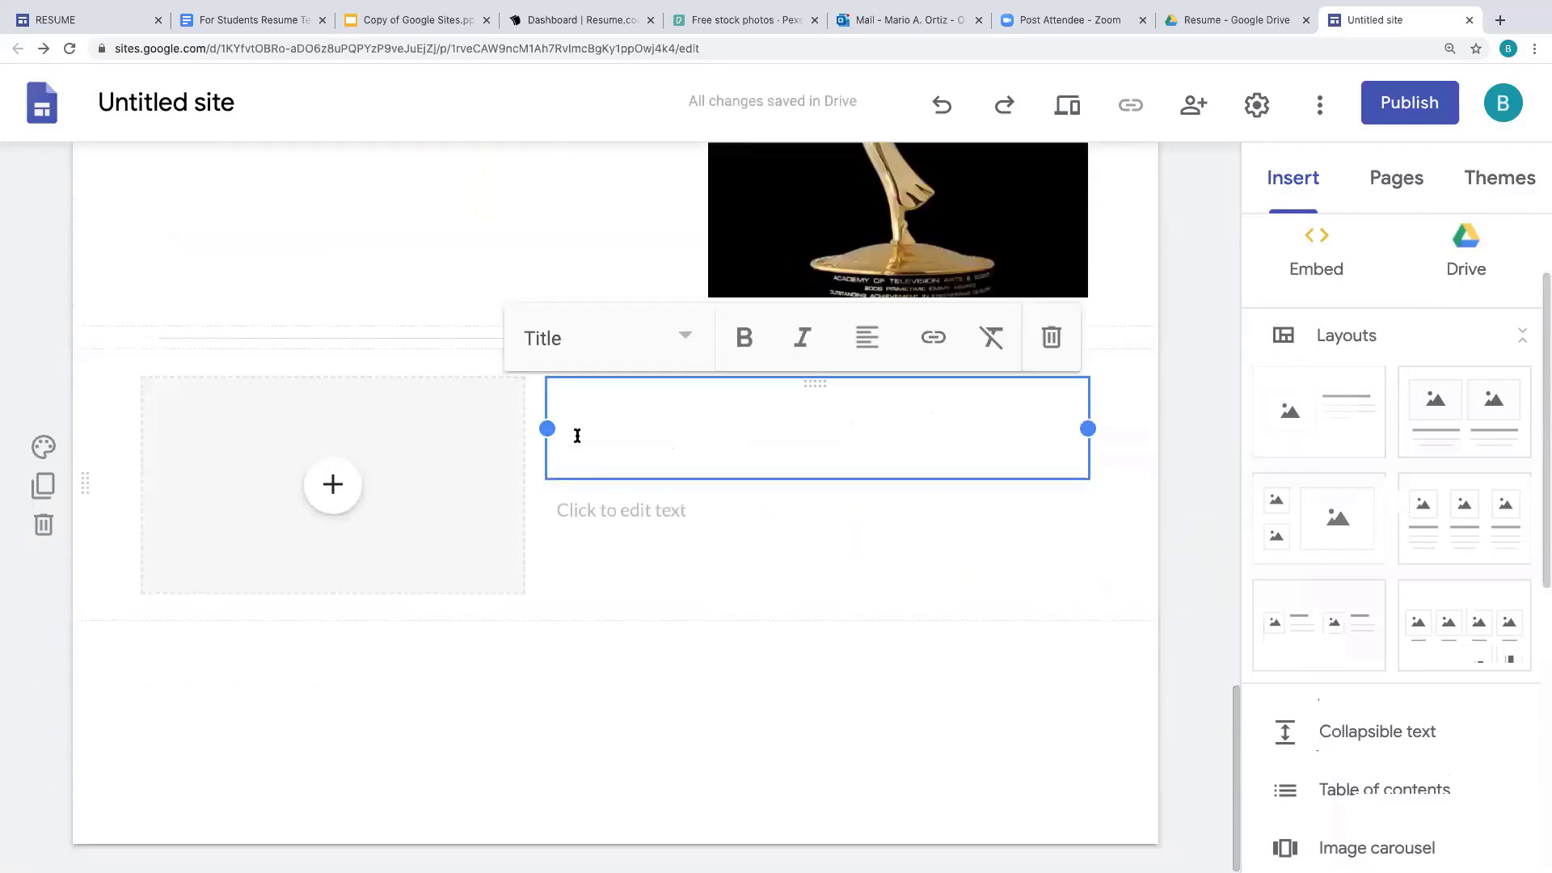
- Title the section 'I'd like to hear from you' and enter the contact e-mail address below it
{"action": "type", "text": "I'v"}
{"action": "key", "text": "BackSpace"}
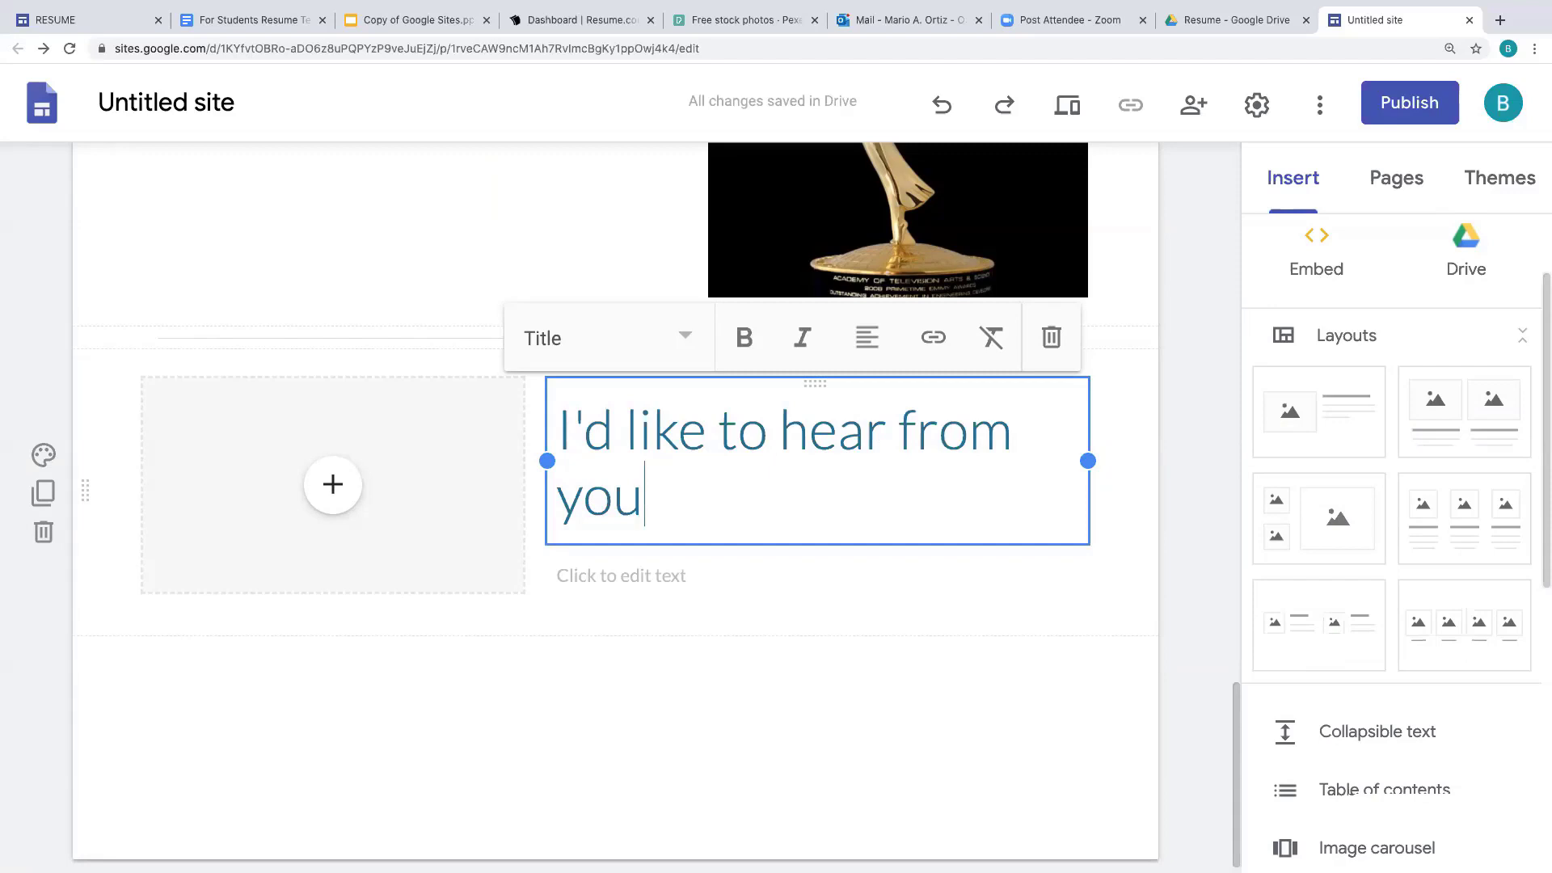
{"action": "left_click", "coordinate": [571, 576]}
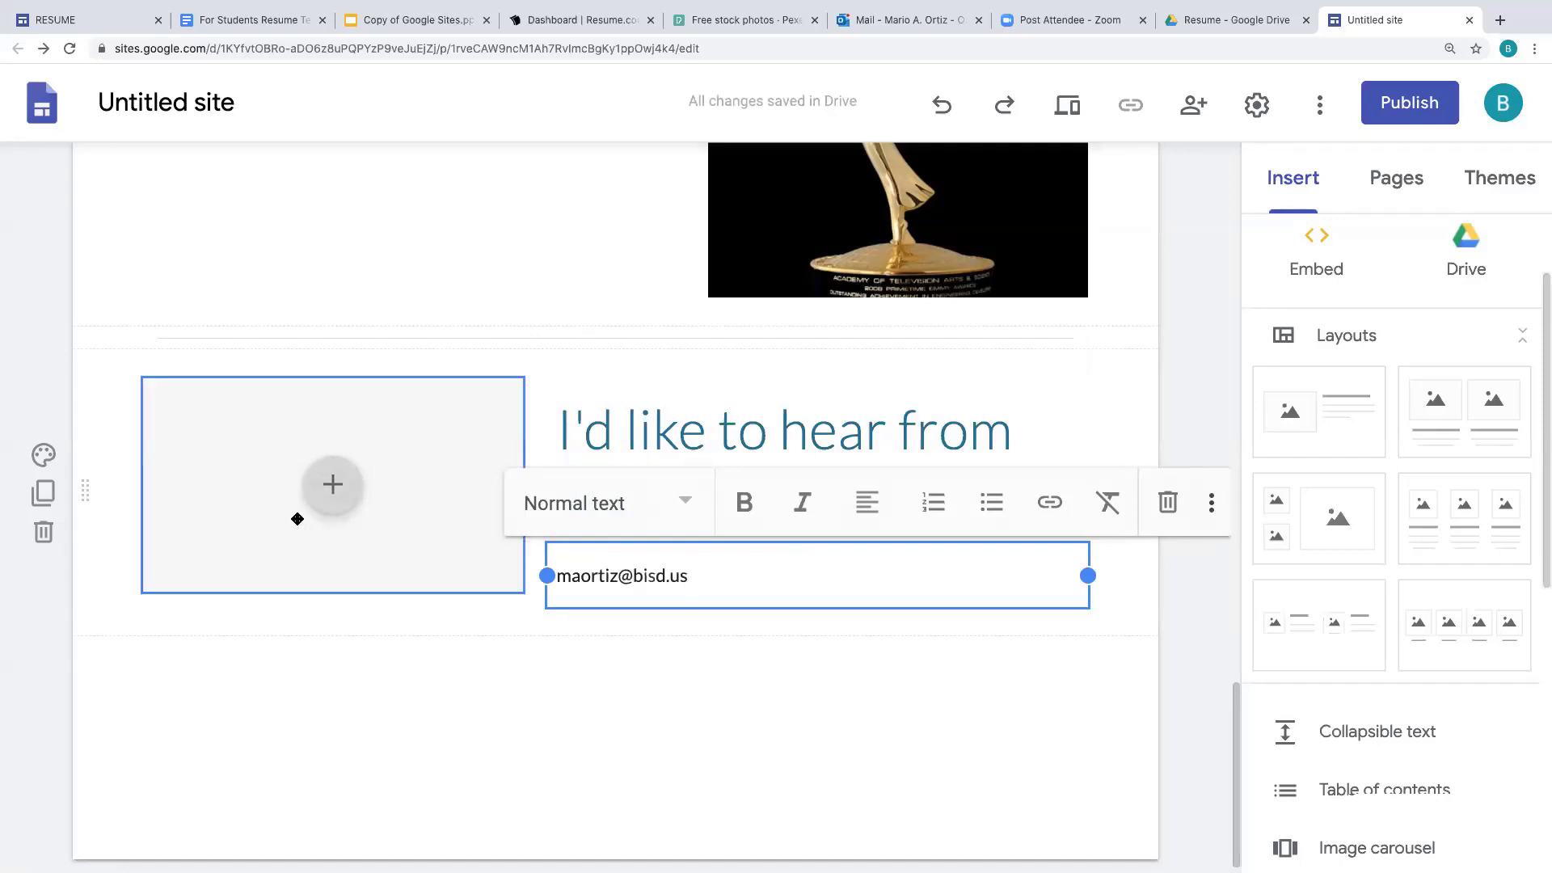
{"action": "left_click", "coordinate": [334, 487]}
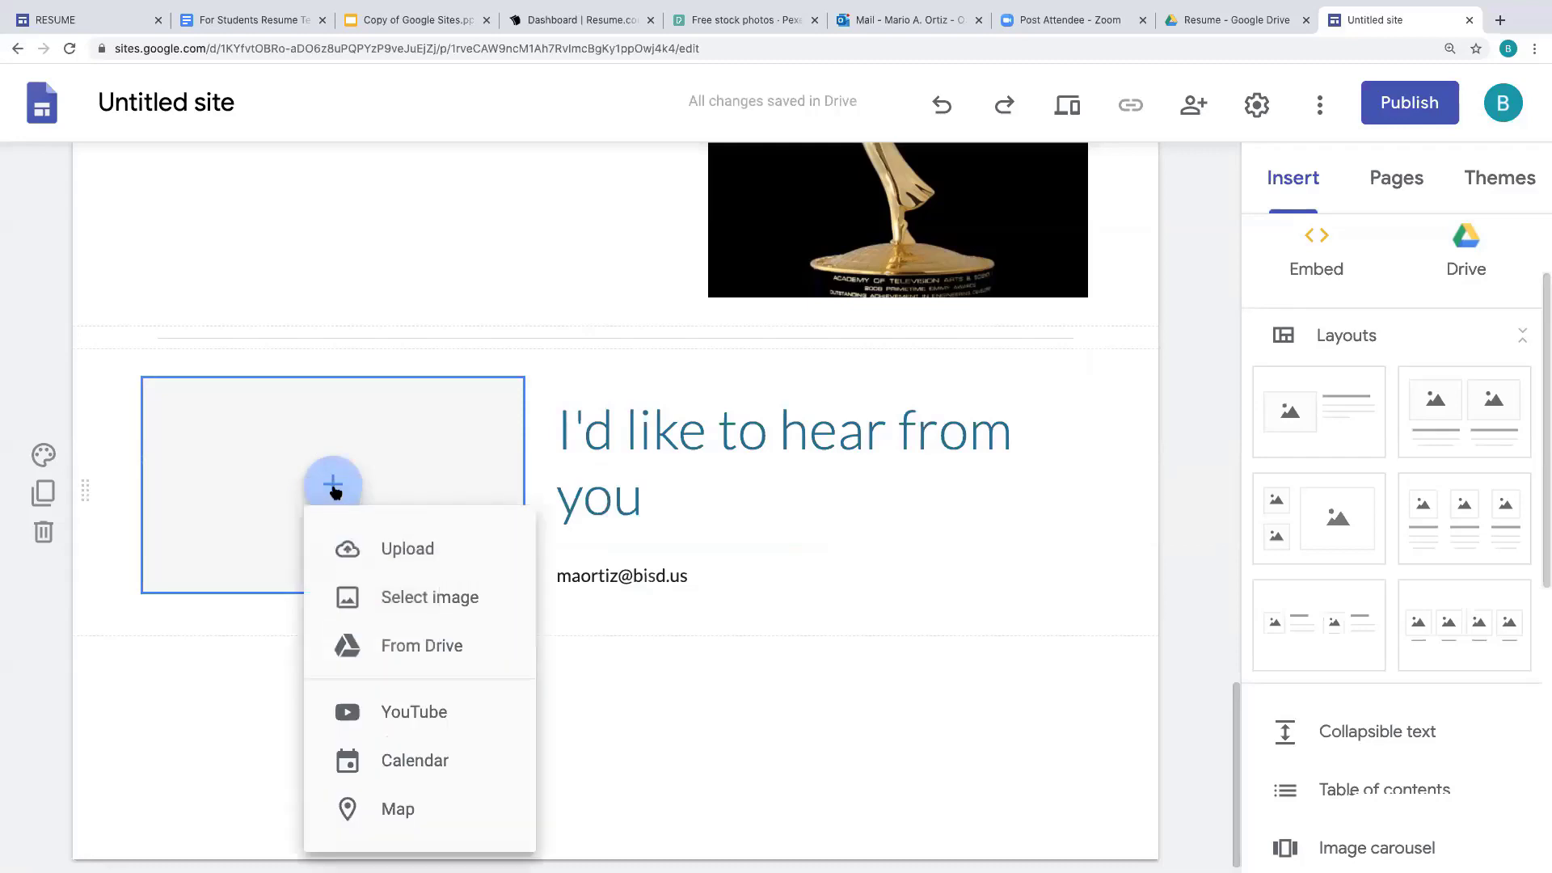
- Insert the blue @ envelope image from an 'email icon' image search and stretch it taller
{"action": "left_click", "coordinate": [466, 611]}
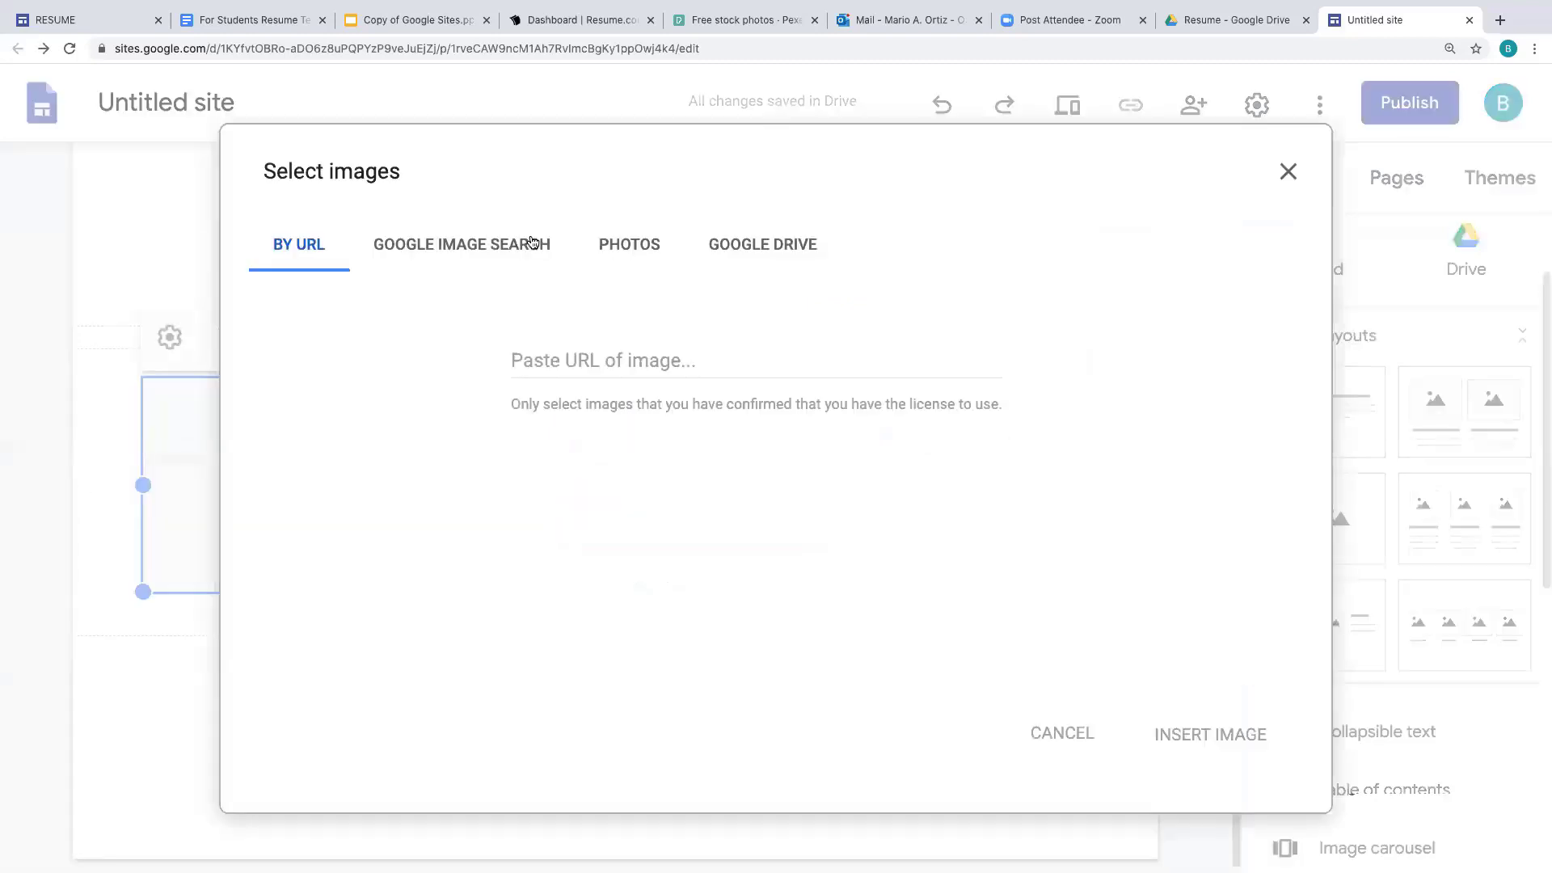
{"action": "left_click", "coordinate": [525, 243]}
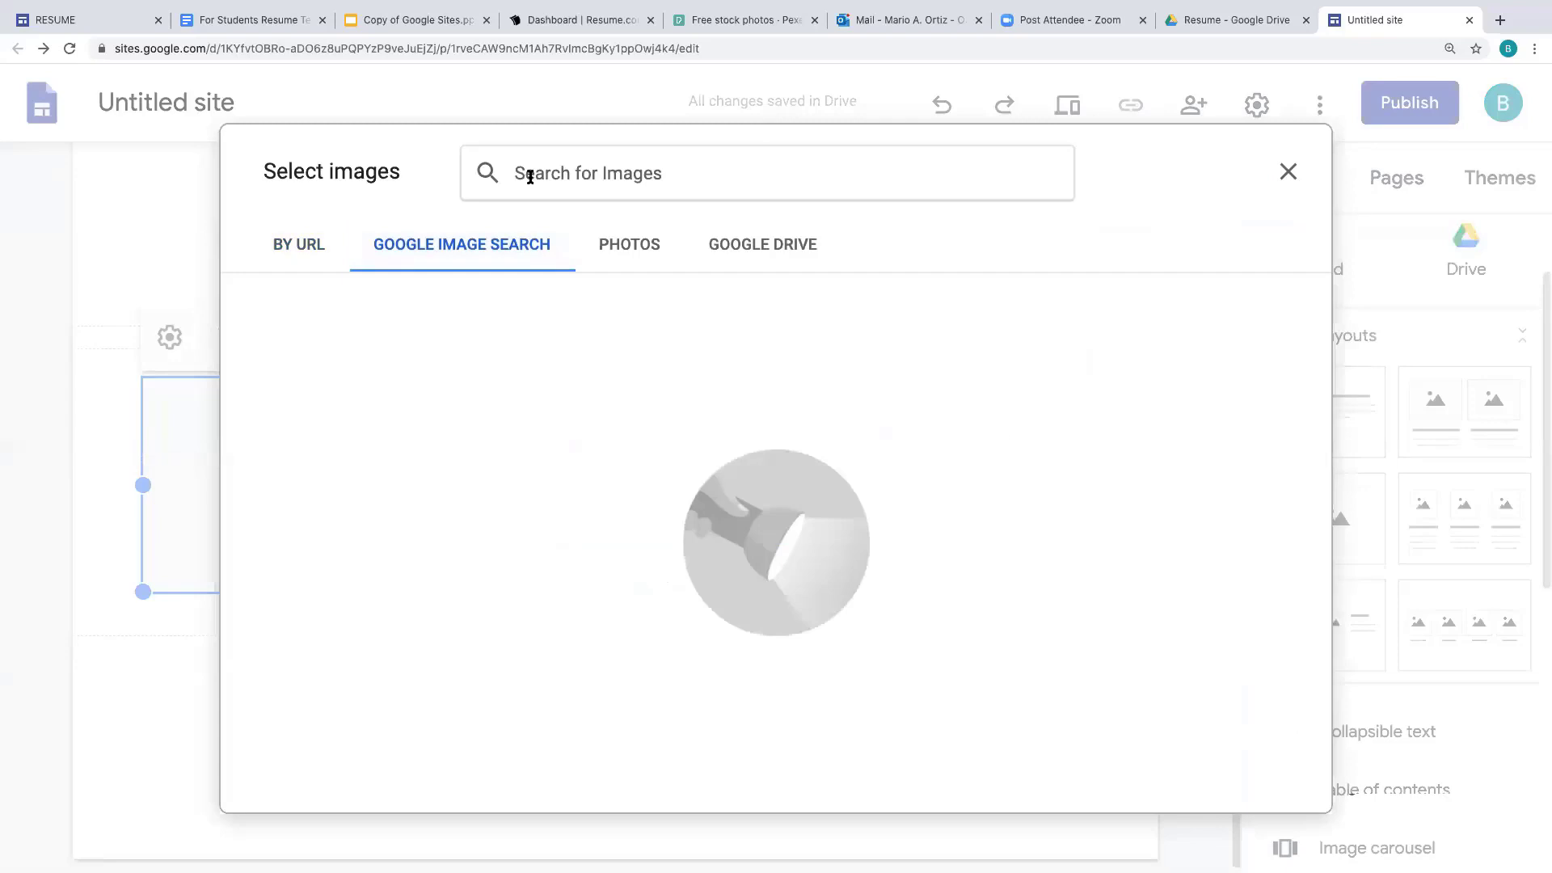
{"action": "left_click", "coordinate": [530, 176]}
{"action": "type", "text": "email"}
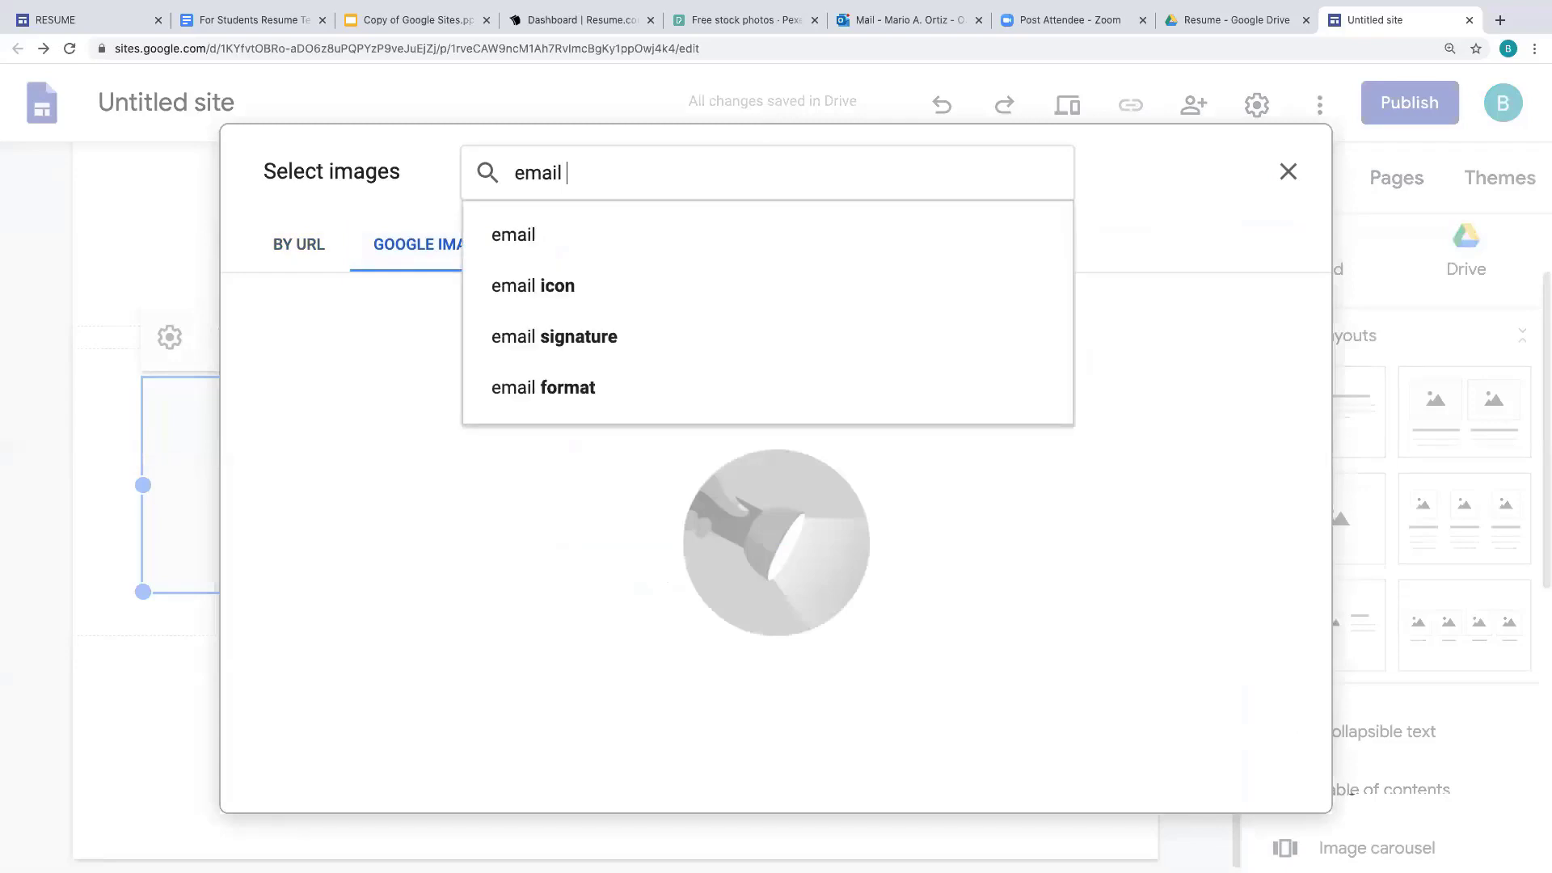
{"action": "left_click", "coordinate": [527, 234]}
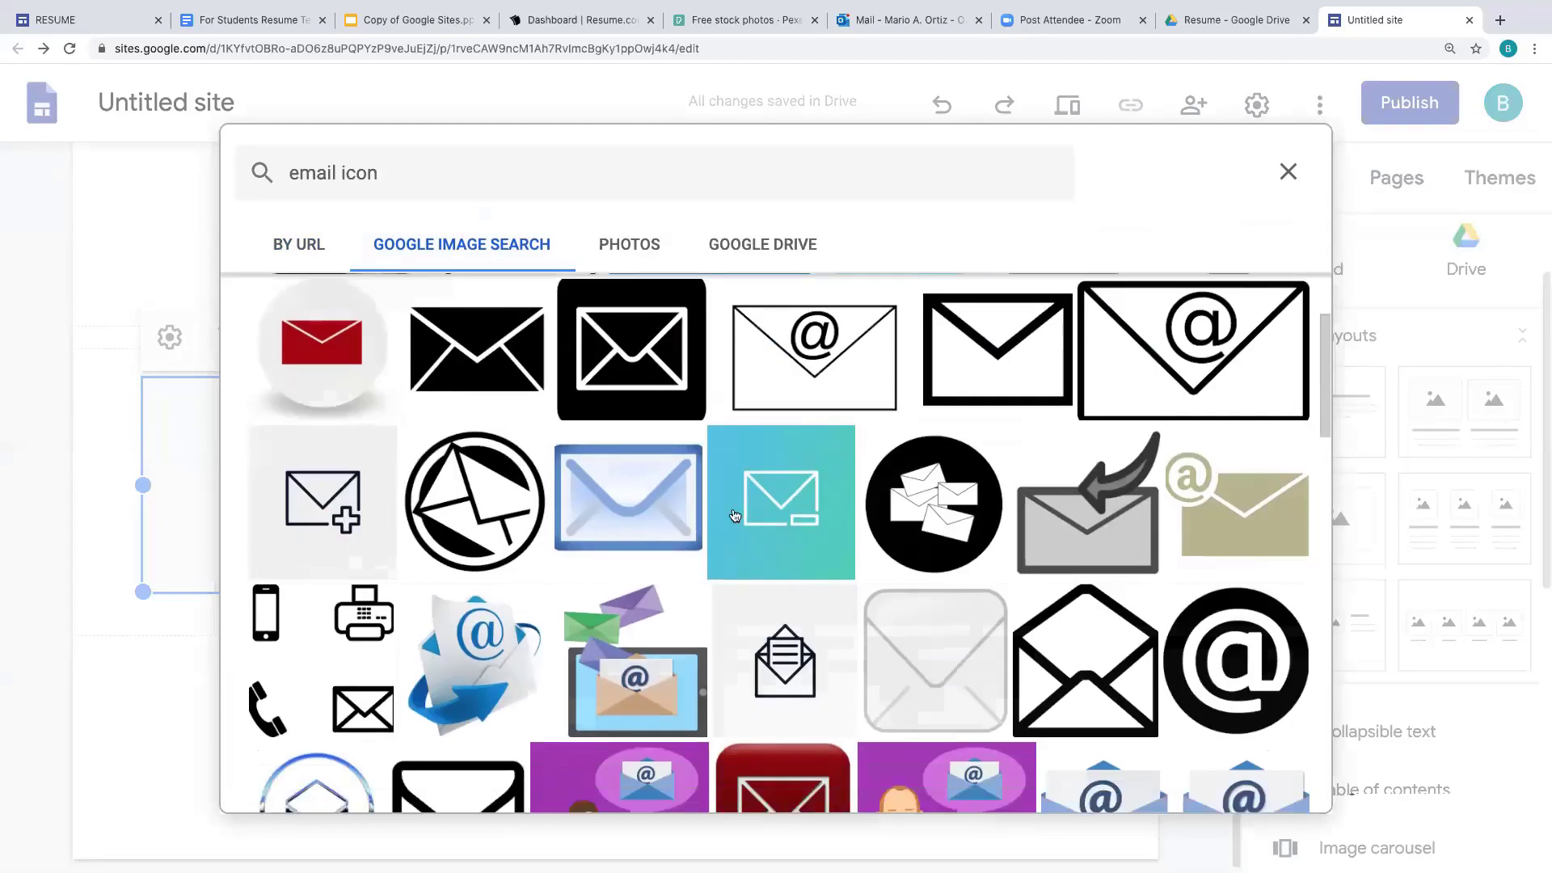
{"action": "left_click", "coordinate": [483, 644]}
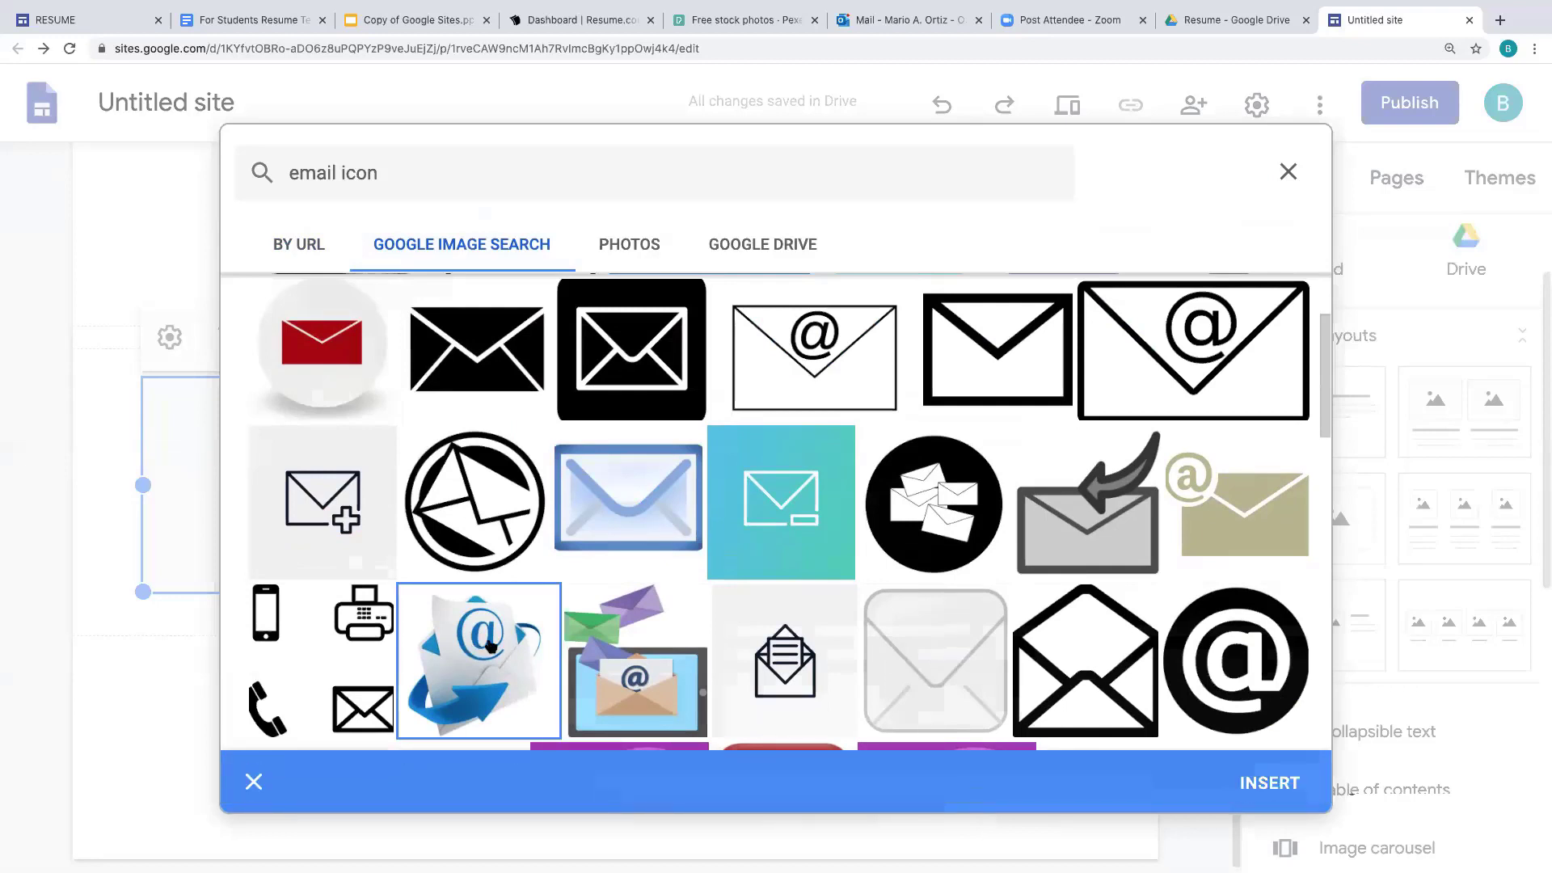
{"action": "left_click", "coordinate": [1269, 782]}
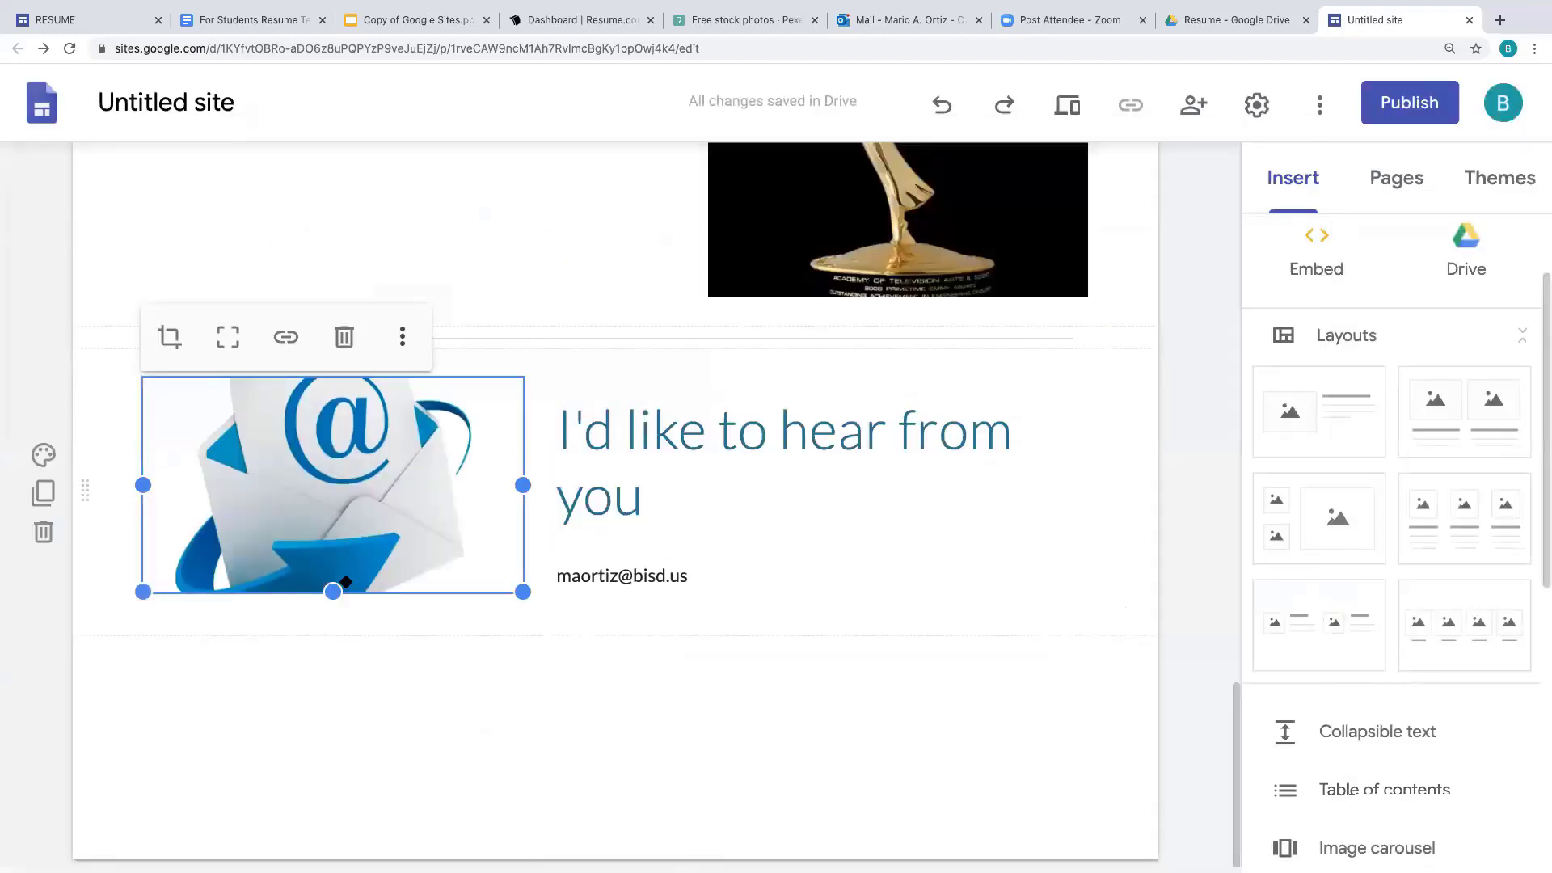
{"action": "left_click_drag", "start_coordinate": [332, 592], "coordinate": [333, 748]}
{"action": "left_click", "coordinate": [1240, 688]}
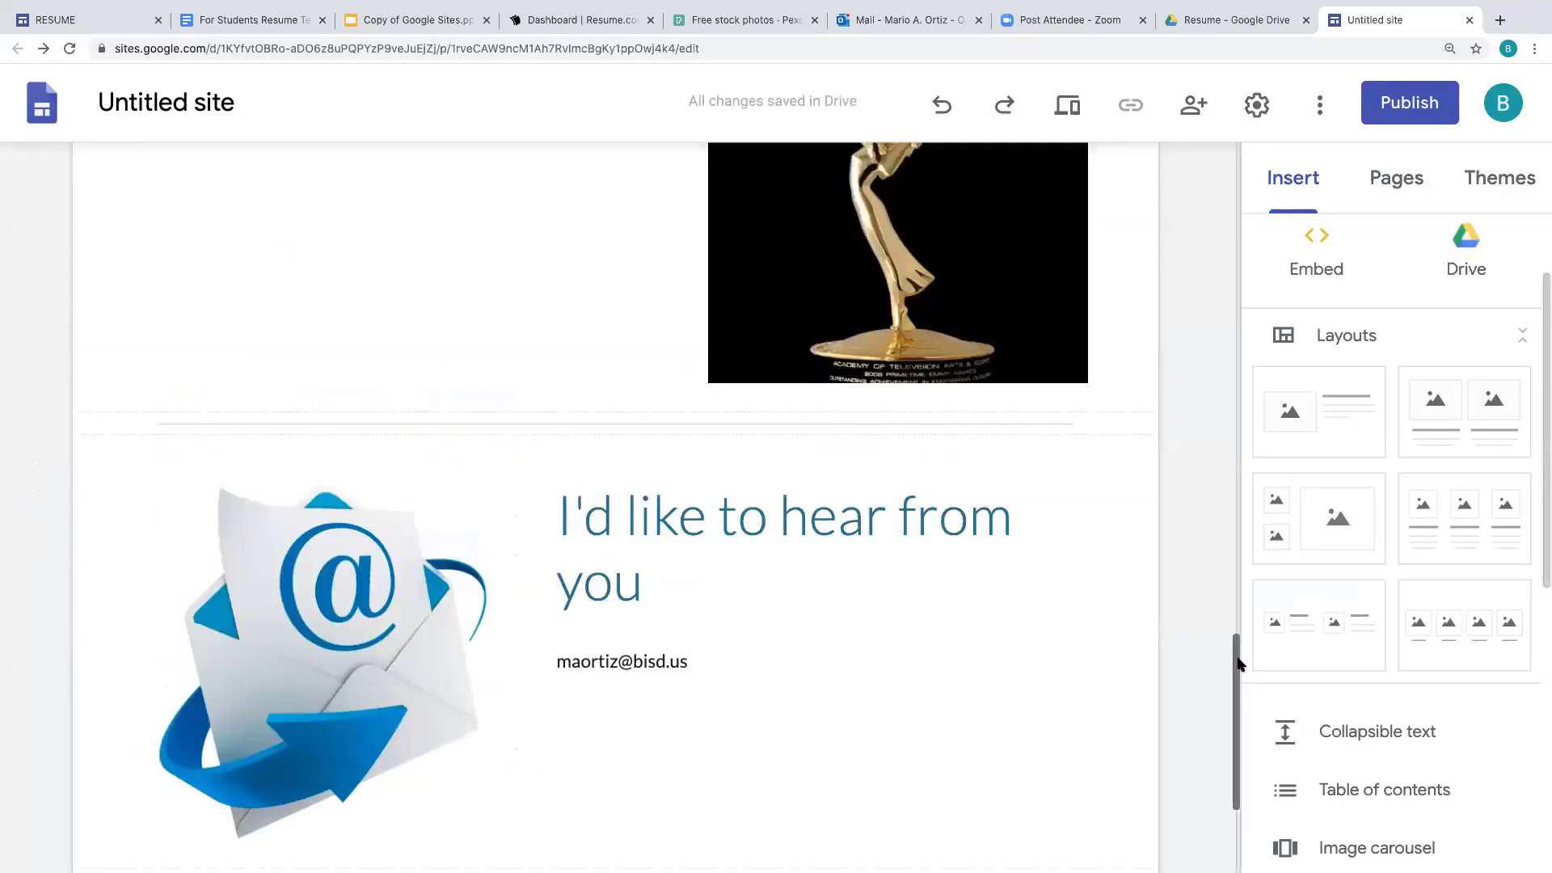
{"action": "left_click_drag", "start_coordinate": [1239, 688], "coordinate": [1183, 181]}
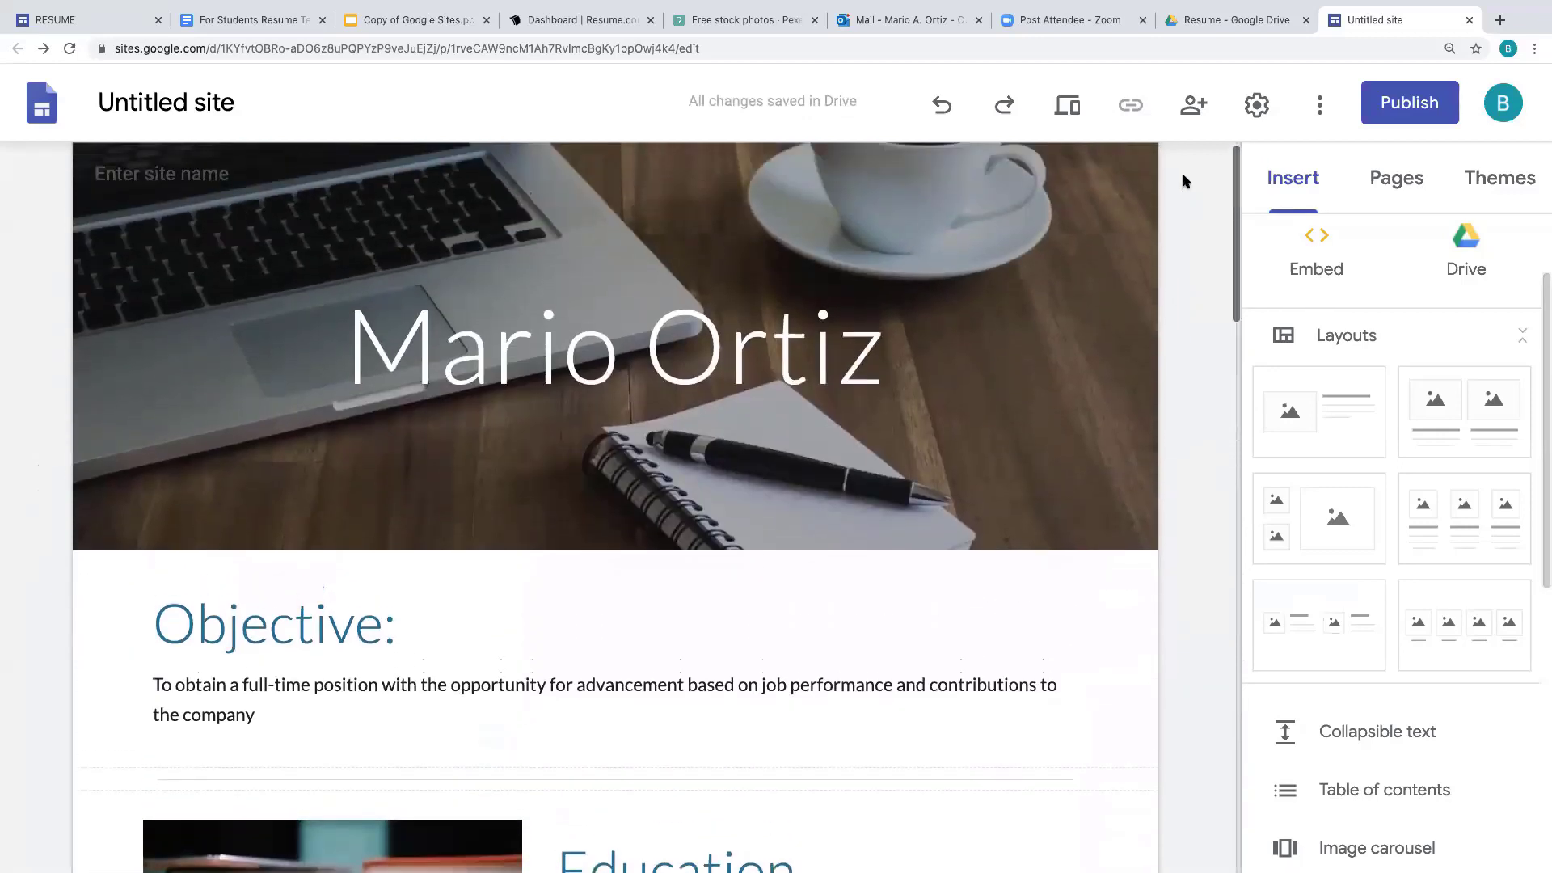
{"action": "scroll", "coordinate": [1185, 206], "scroll_direction": "down", "scroll_amount": 2}
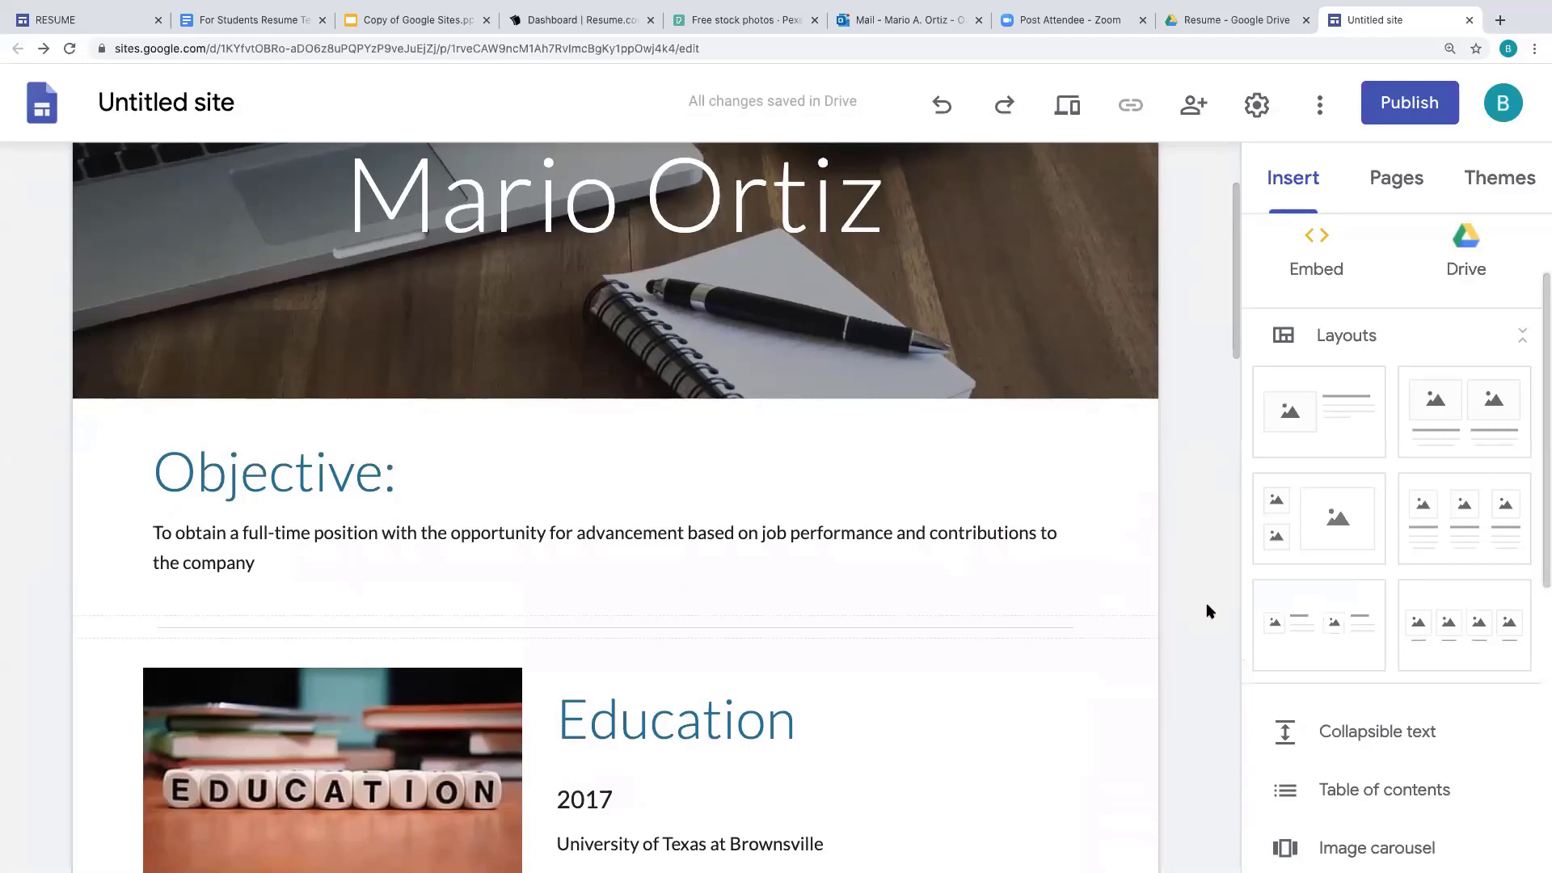
{"action": "scroll", "coordinate": [1210, 612], "scroll_direction": "down", "scroll_amount": 4}
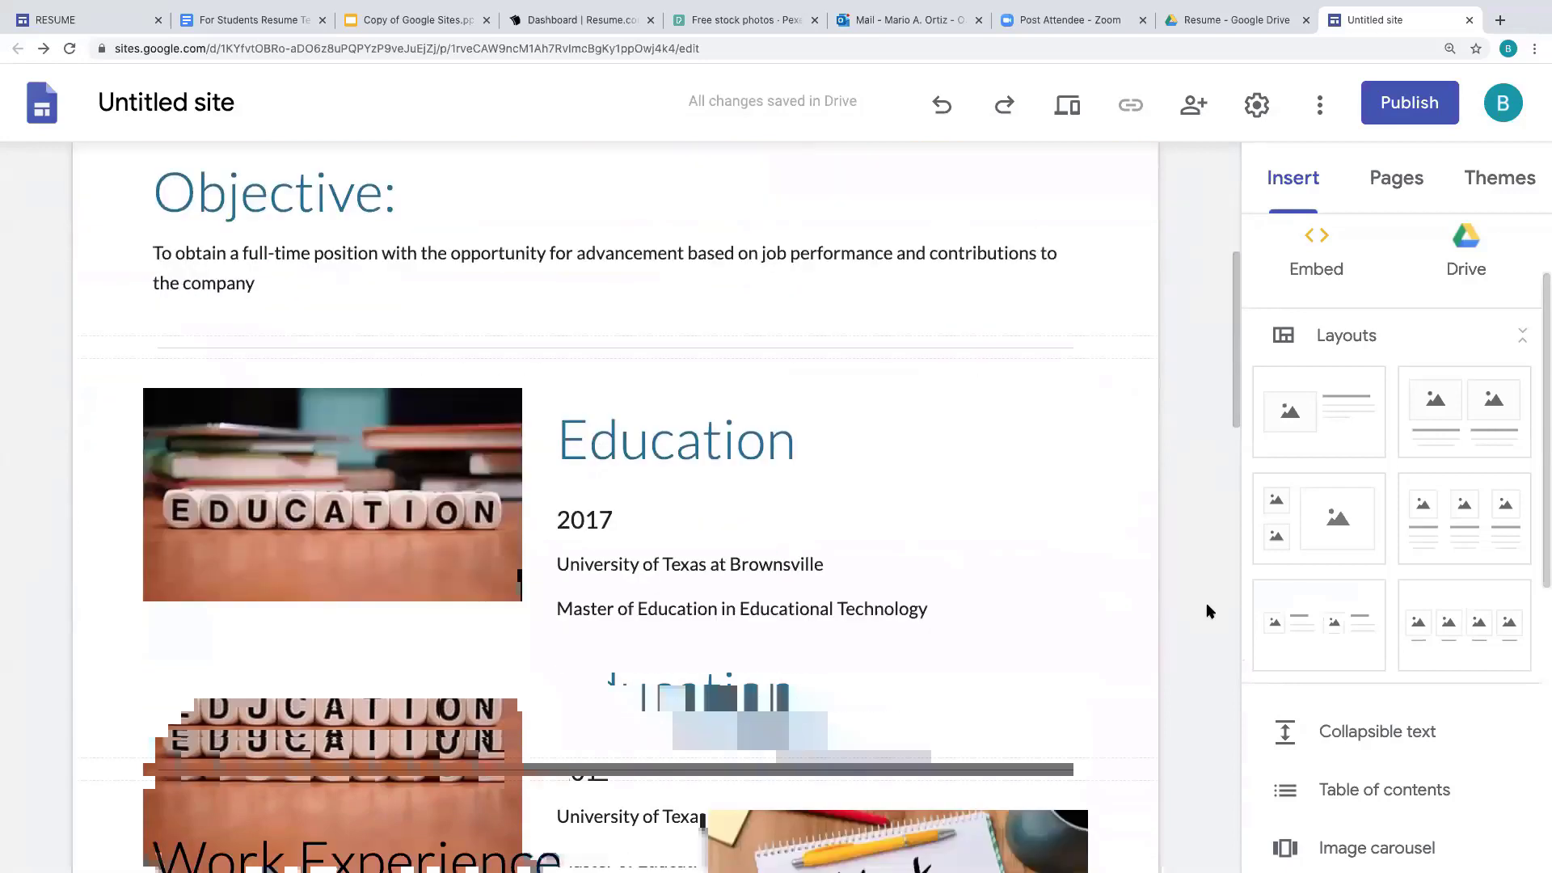
{"action": "scroll", "coordinate": [1210, 612], "scroll_direction": "up", "scroll_amount": 3}
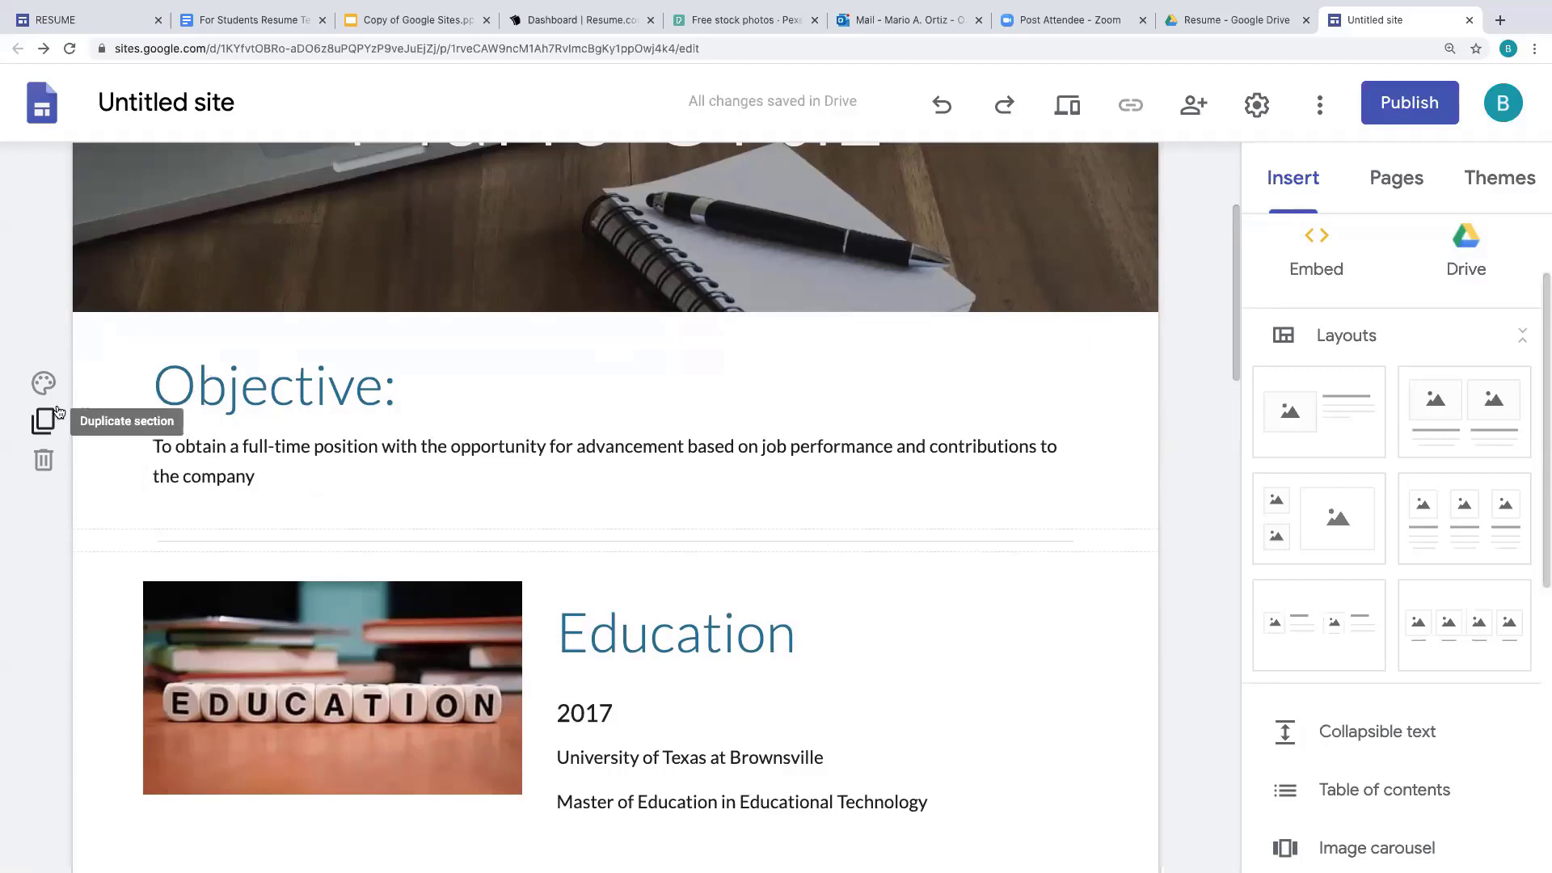
- Give the Objective section an Emphasis 2 dark blue background and Education an Emphasis 1 light grey one
{"action": "left_click", "coordinate": [45, 384]}
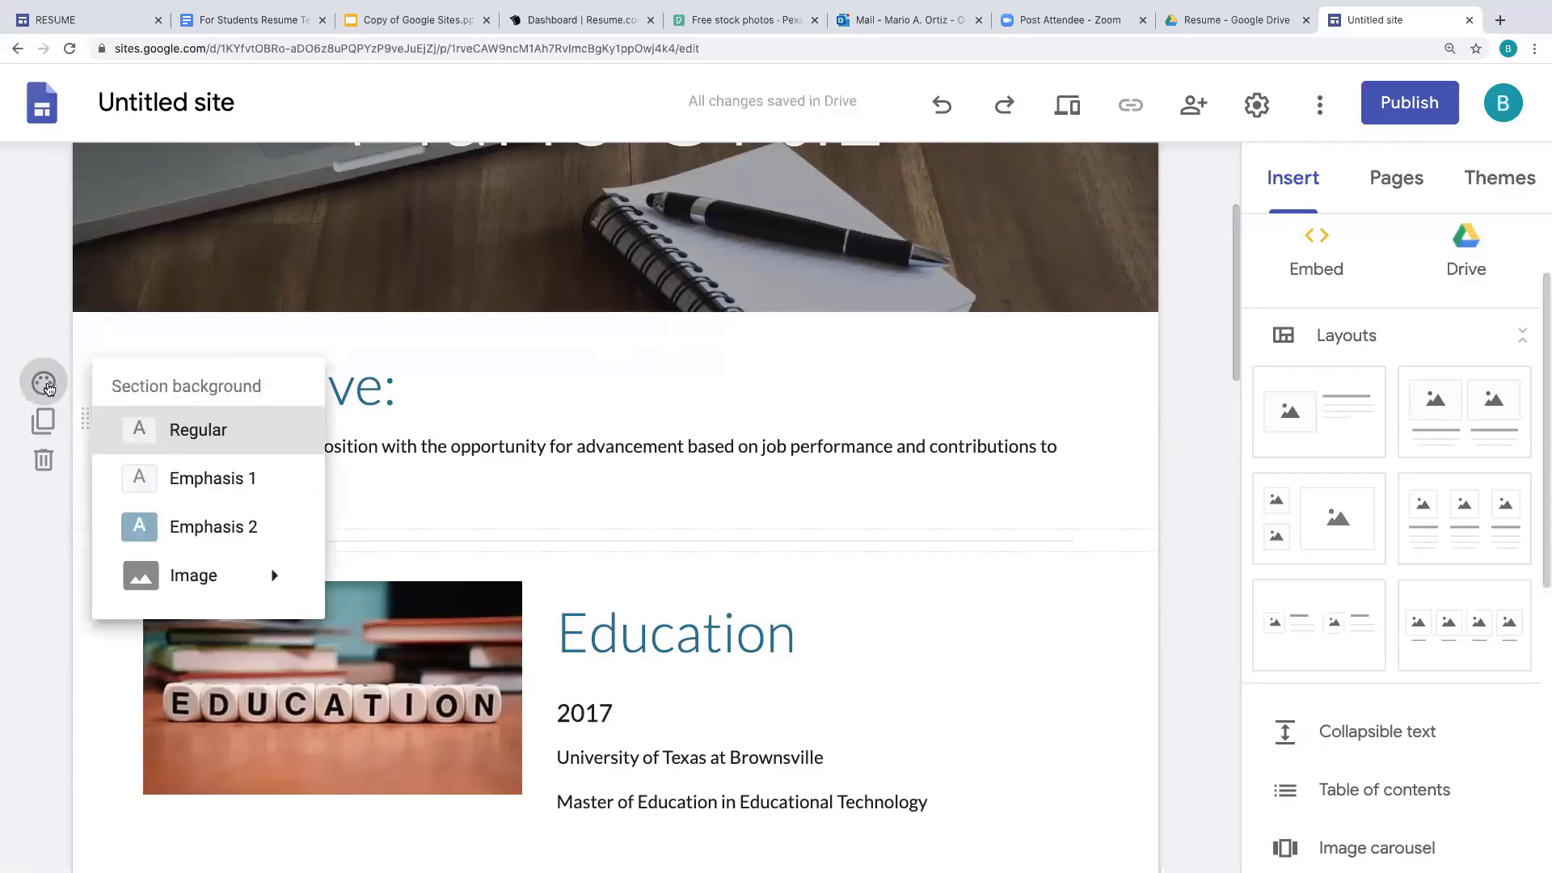
{"action": "left_click", "coordinate": [246, 536]}
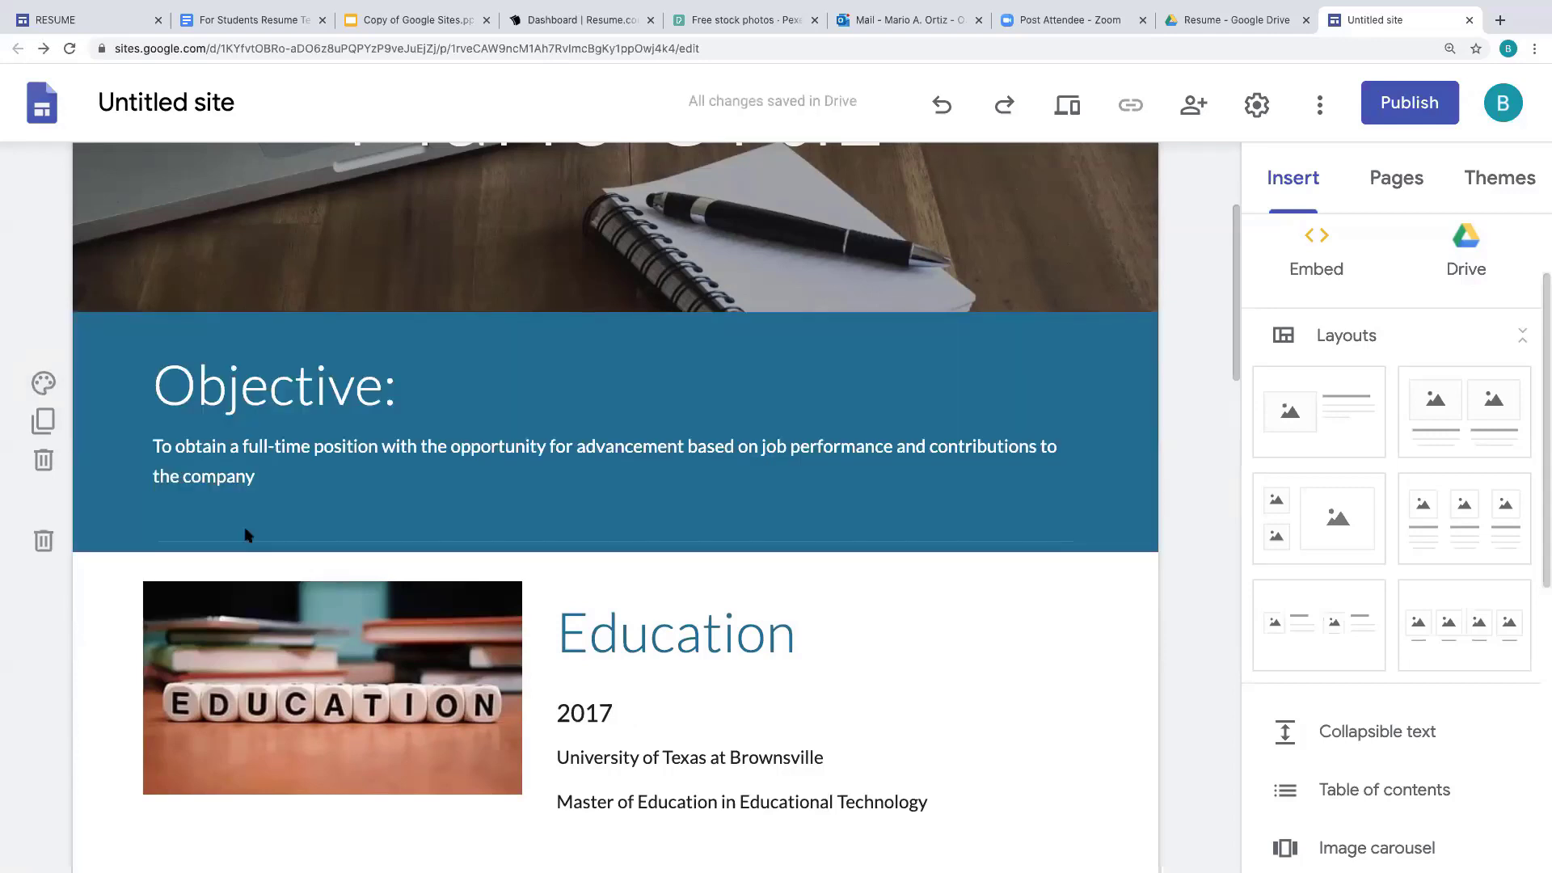
{"action": "scroll", "coordinate": [1224, 441], "scroll_direction": "down", "scroll_amount": 3}
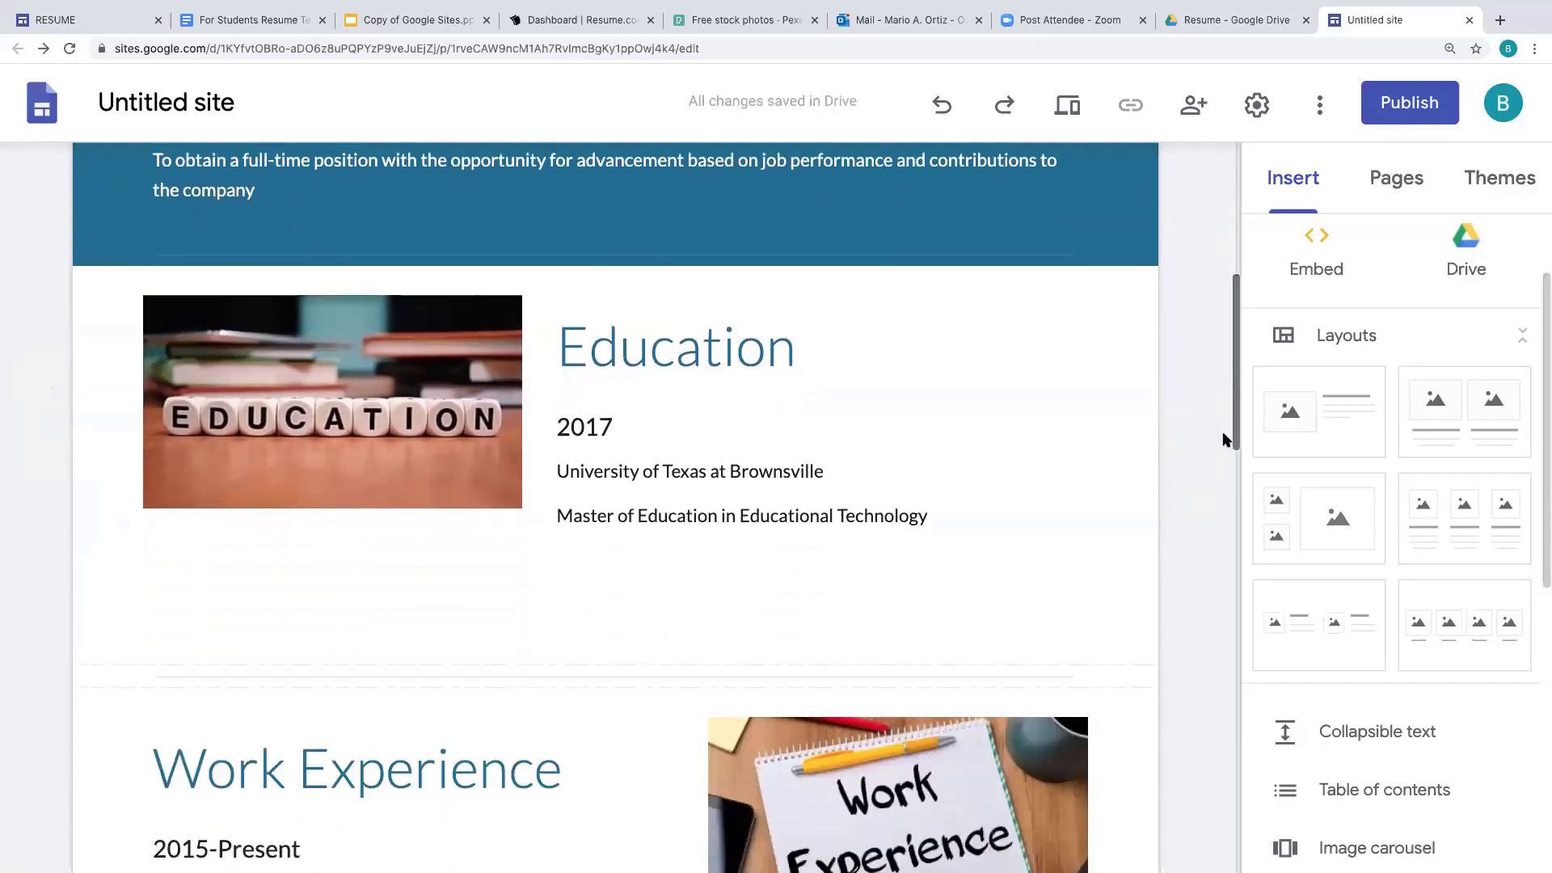
{"action": "left_click_drag", "start_coordinate": [1223, 434], "coordinate": [1222, 443]}
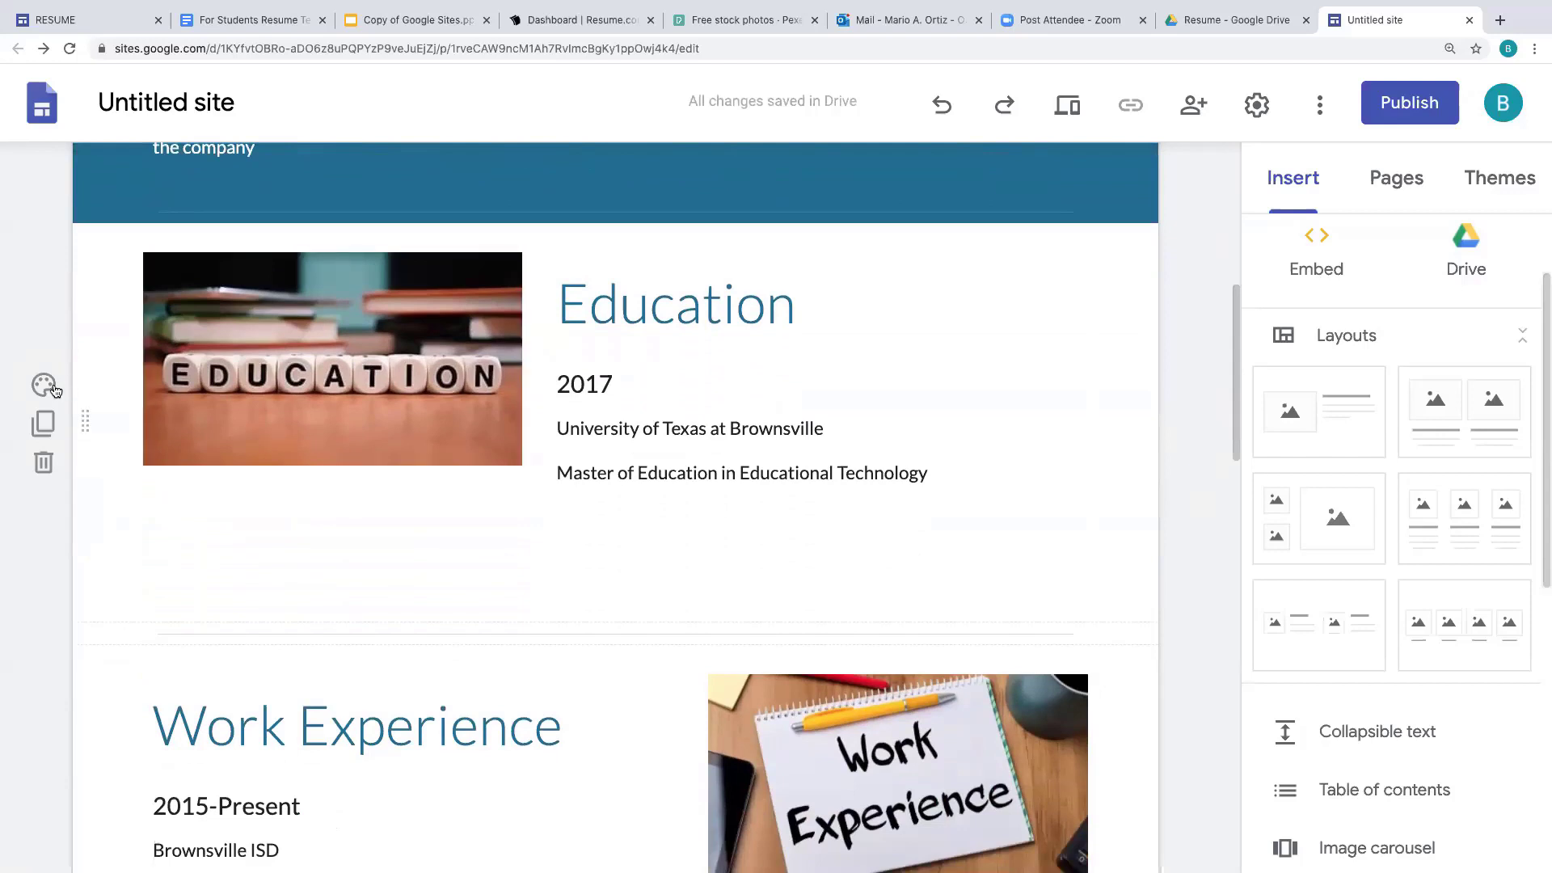
{"action": "left_click", "coordinate": [47, 387]}
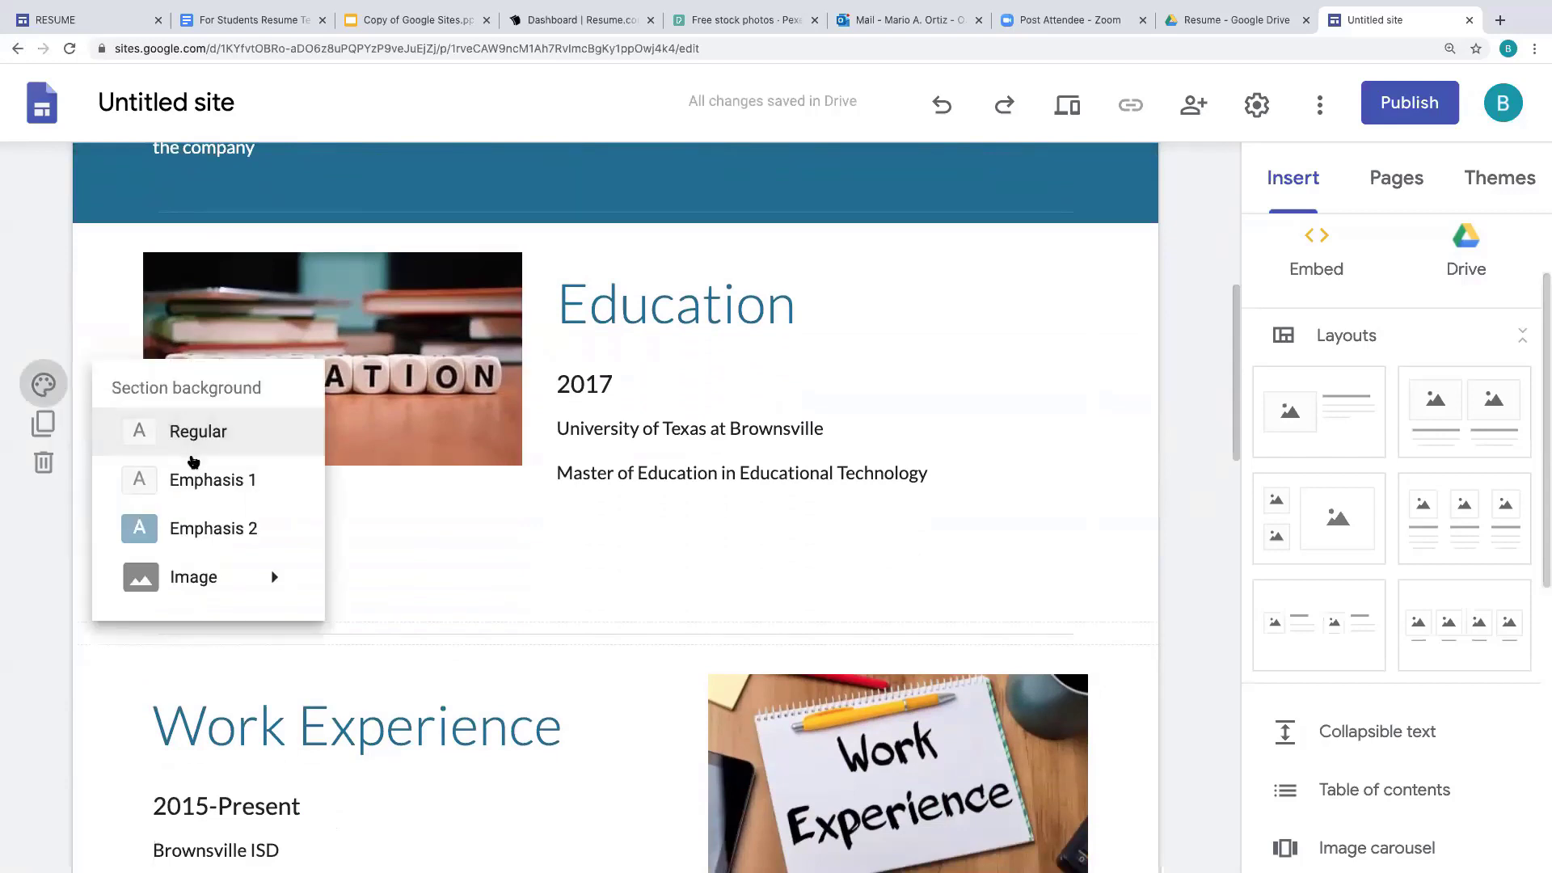
{"action": "left_click", "coordinate": [194, 483]}
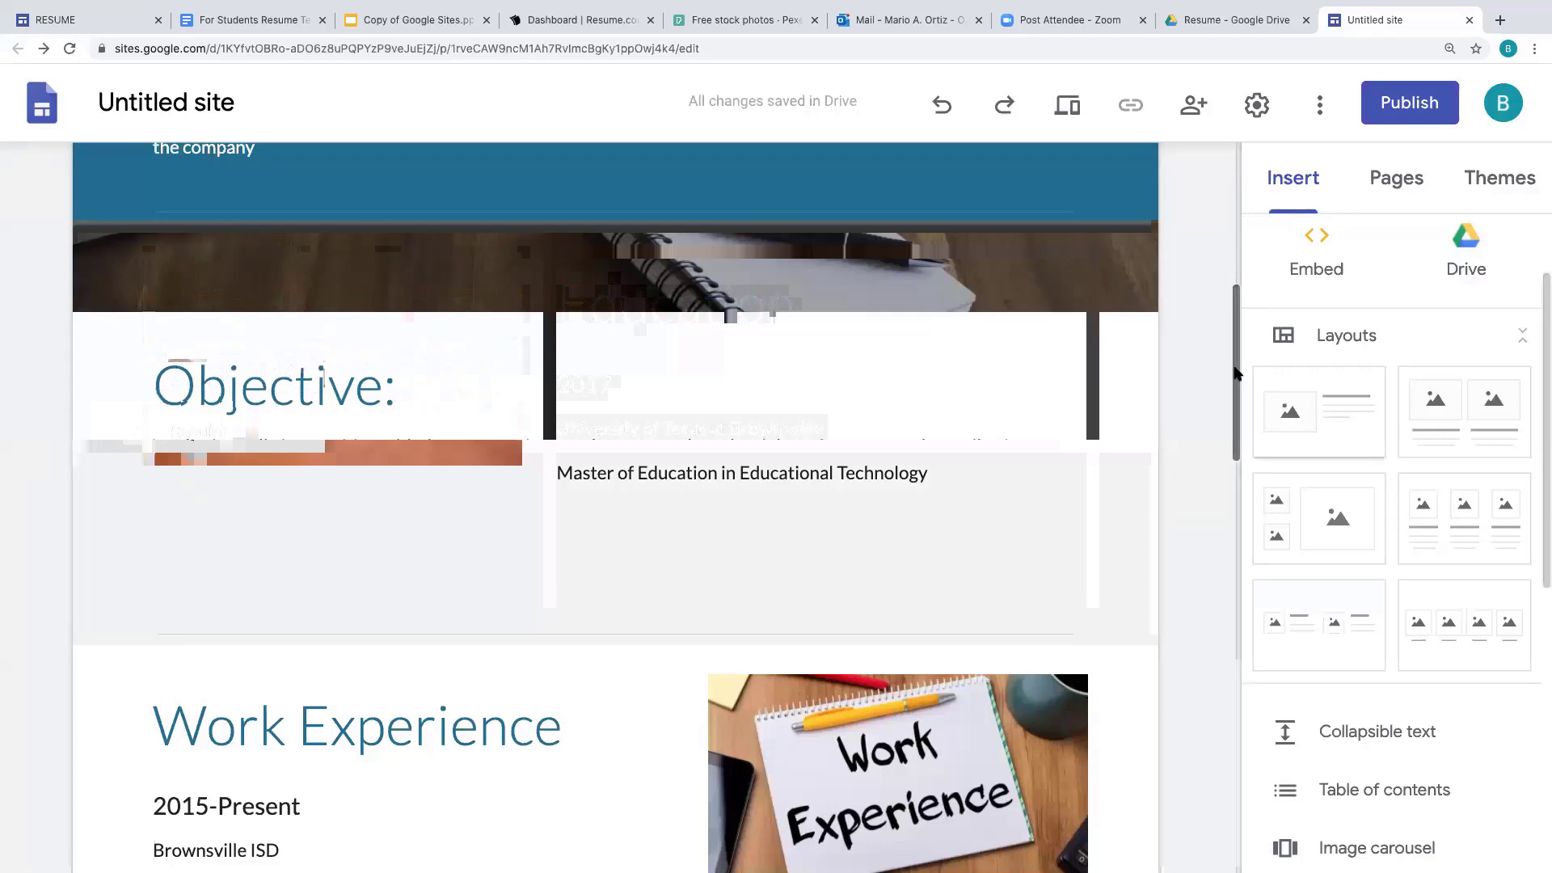
{"action": "left_click_drag", "start_coordinate": [1234, 374], "coordinate": [1235, 507]}
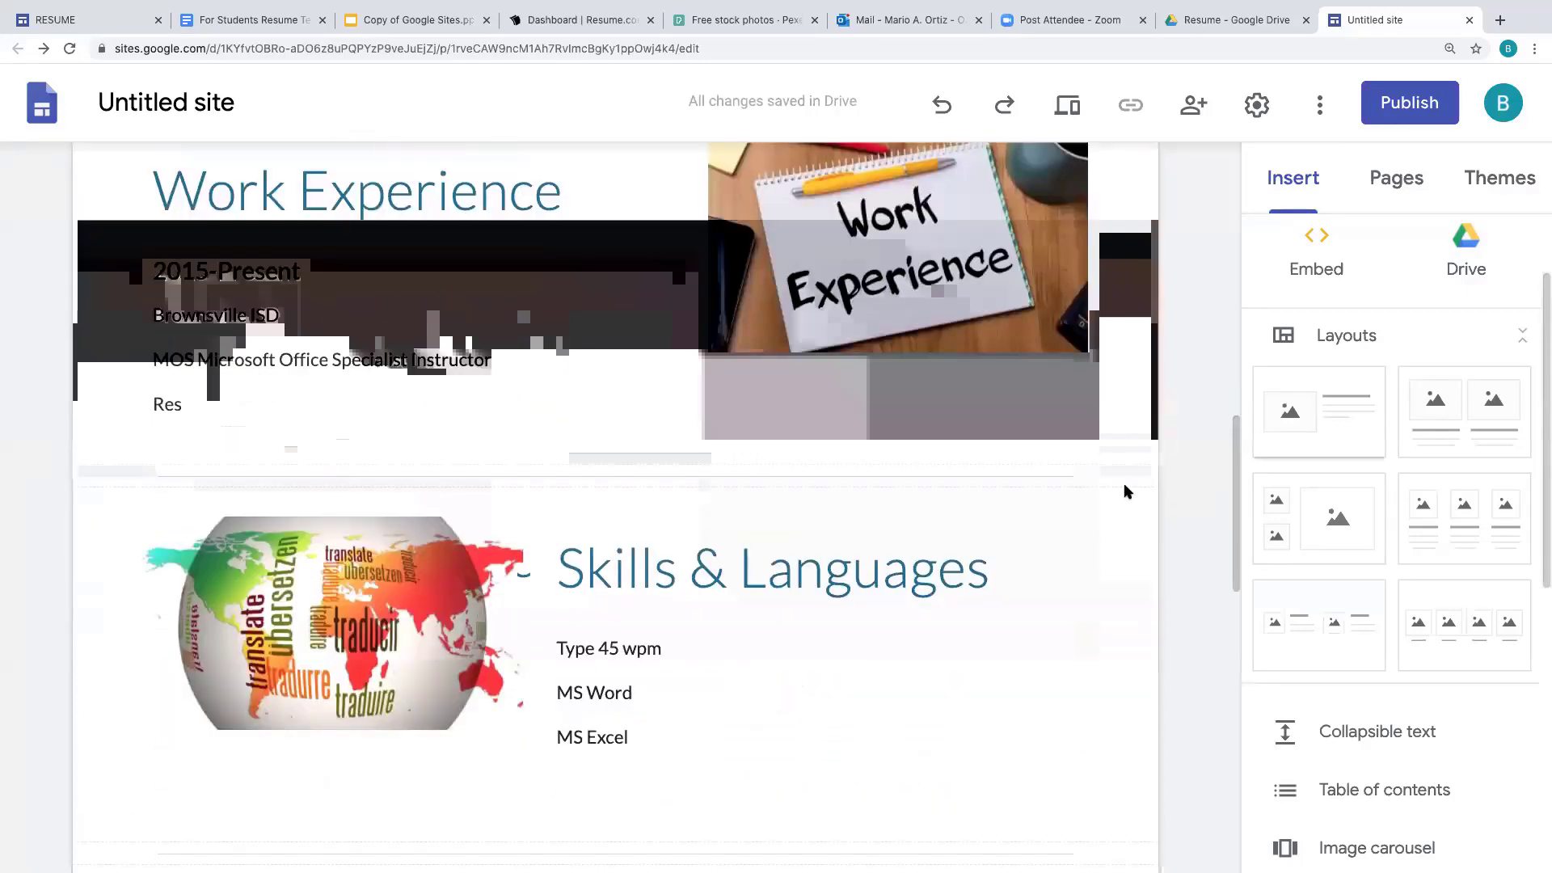
- Set Work Experience and Awards backgrounds to Emphasis 2 and the contact section to Emphasis 1
{"action": "left_click", "coordinate": [496, 389]}
{"action": "left_click", "coordinate": [44, 249]}
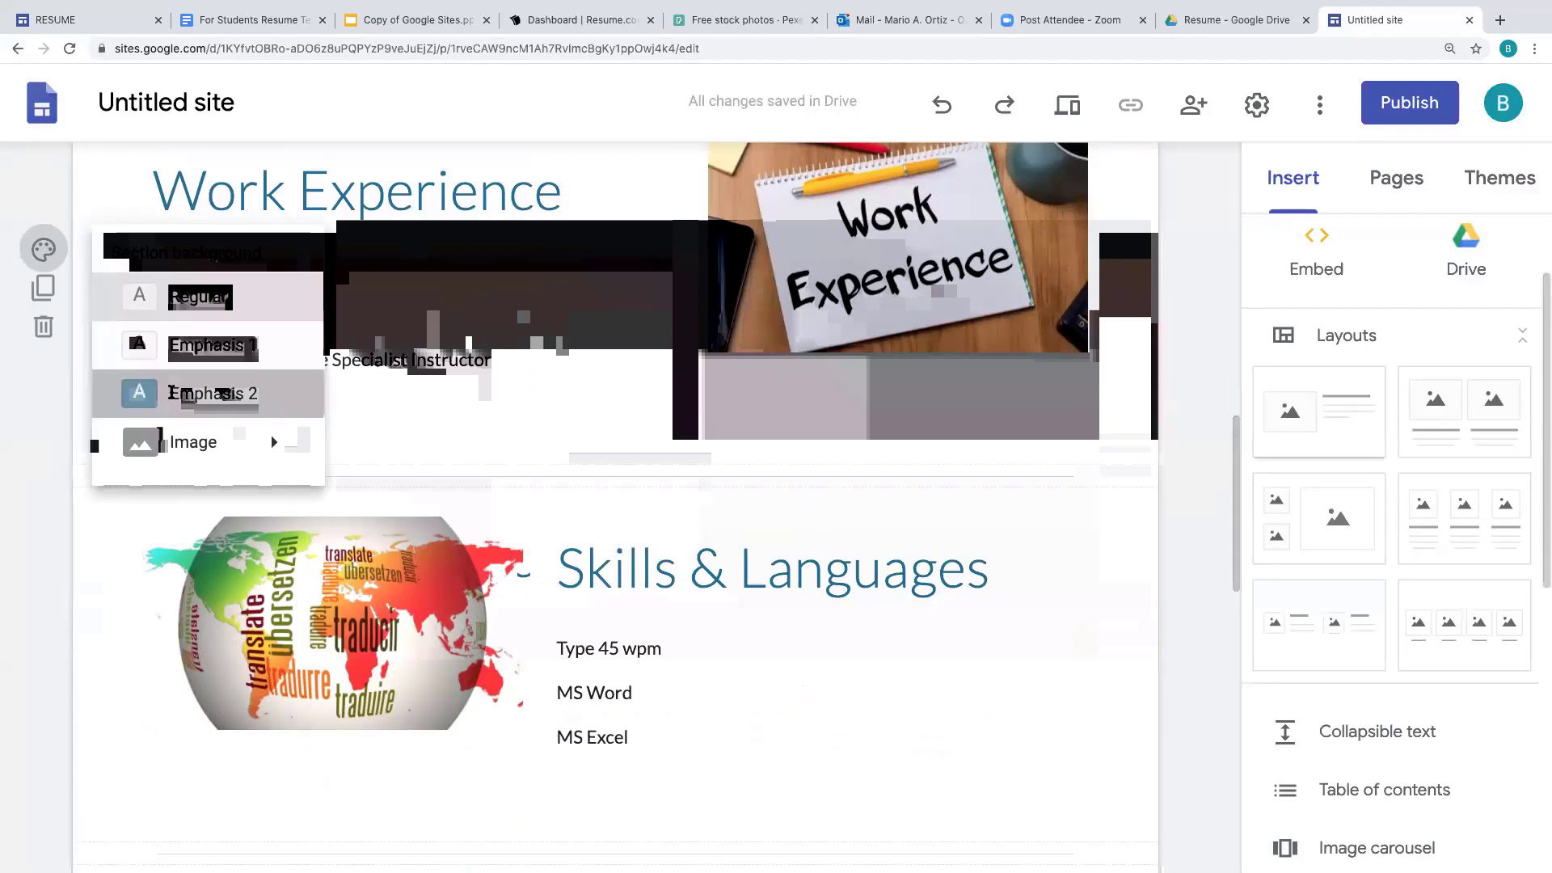
{"action": "left_click", "coordinate": [202, 393]}
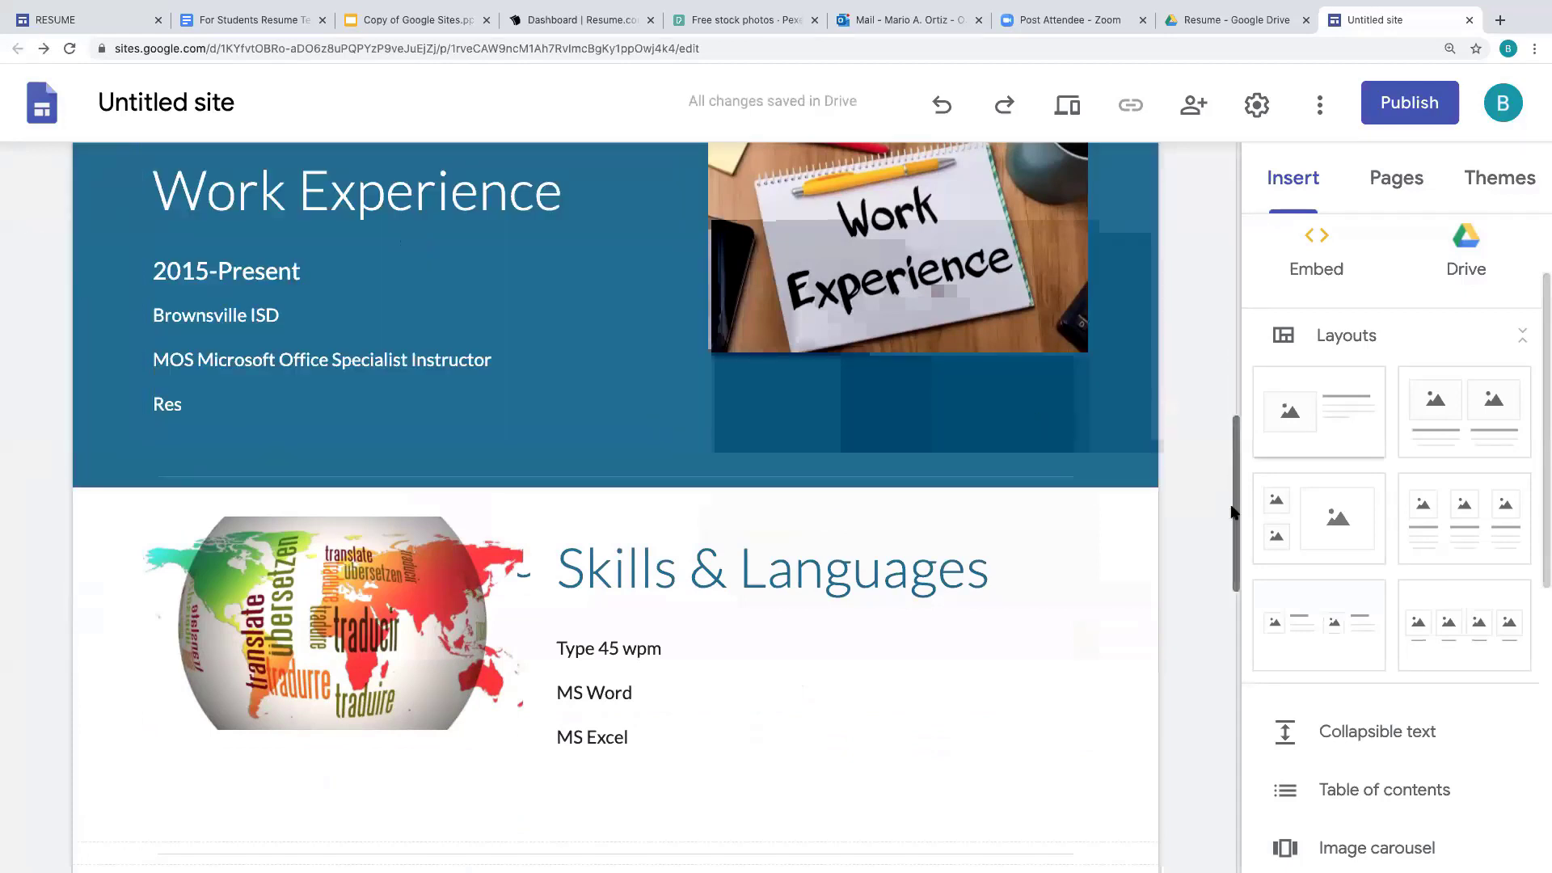
{"action": "left_click_drag", "start_coordinate": [1234, 506], "coordinate": [1235, 575]}
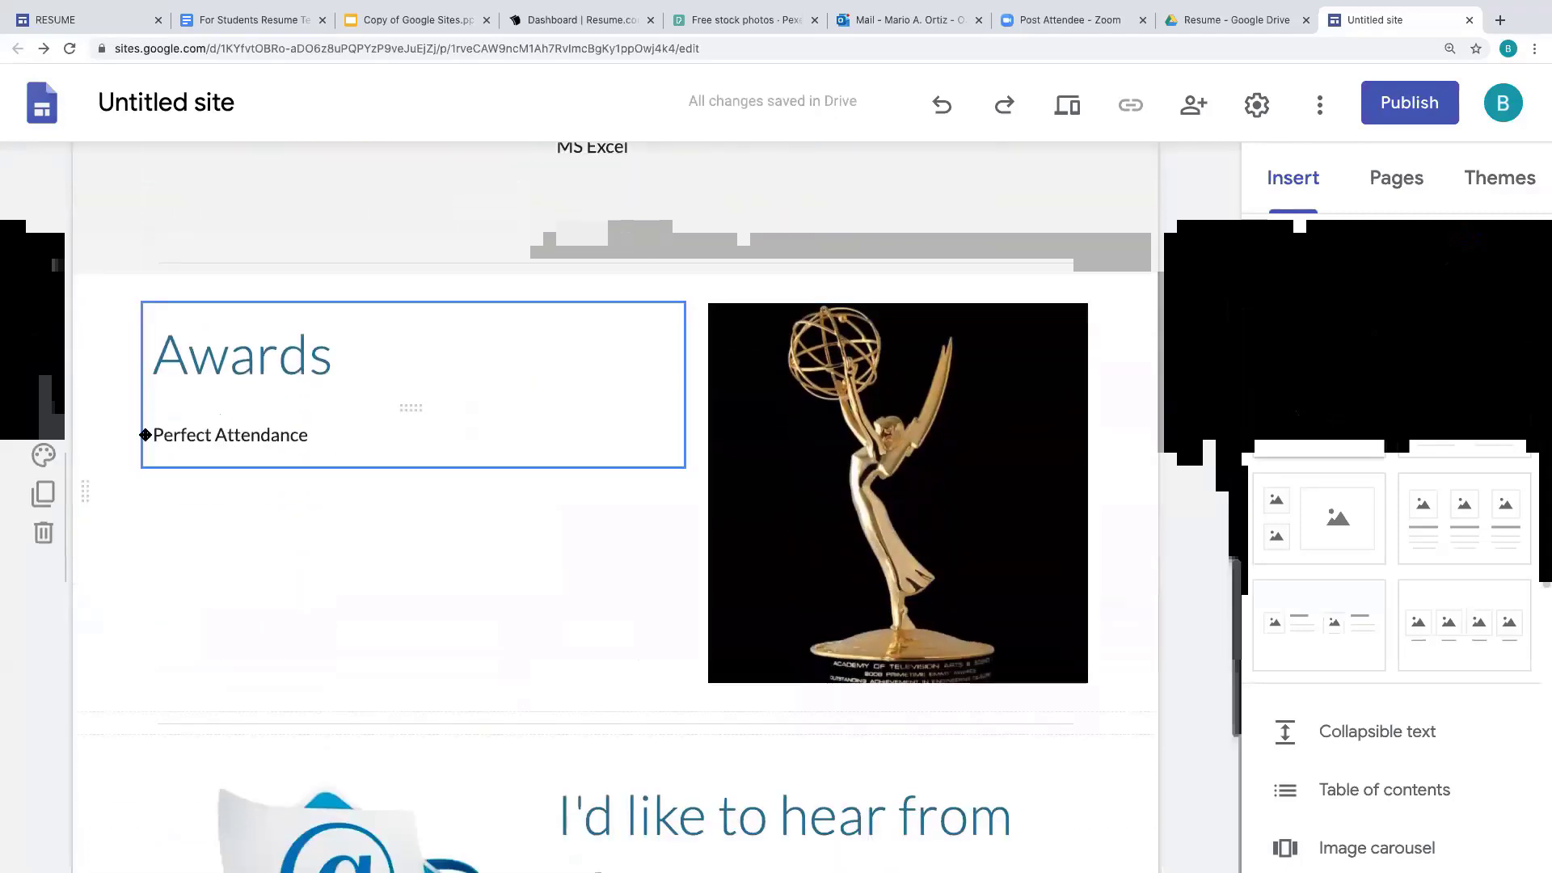
{"action": "left_click", "coordinate": [43, 456]}
{"action": "left_click", "coordinate": [219, 597]}
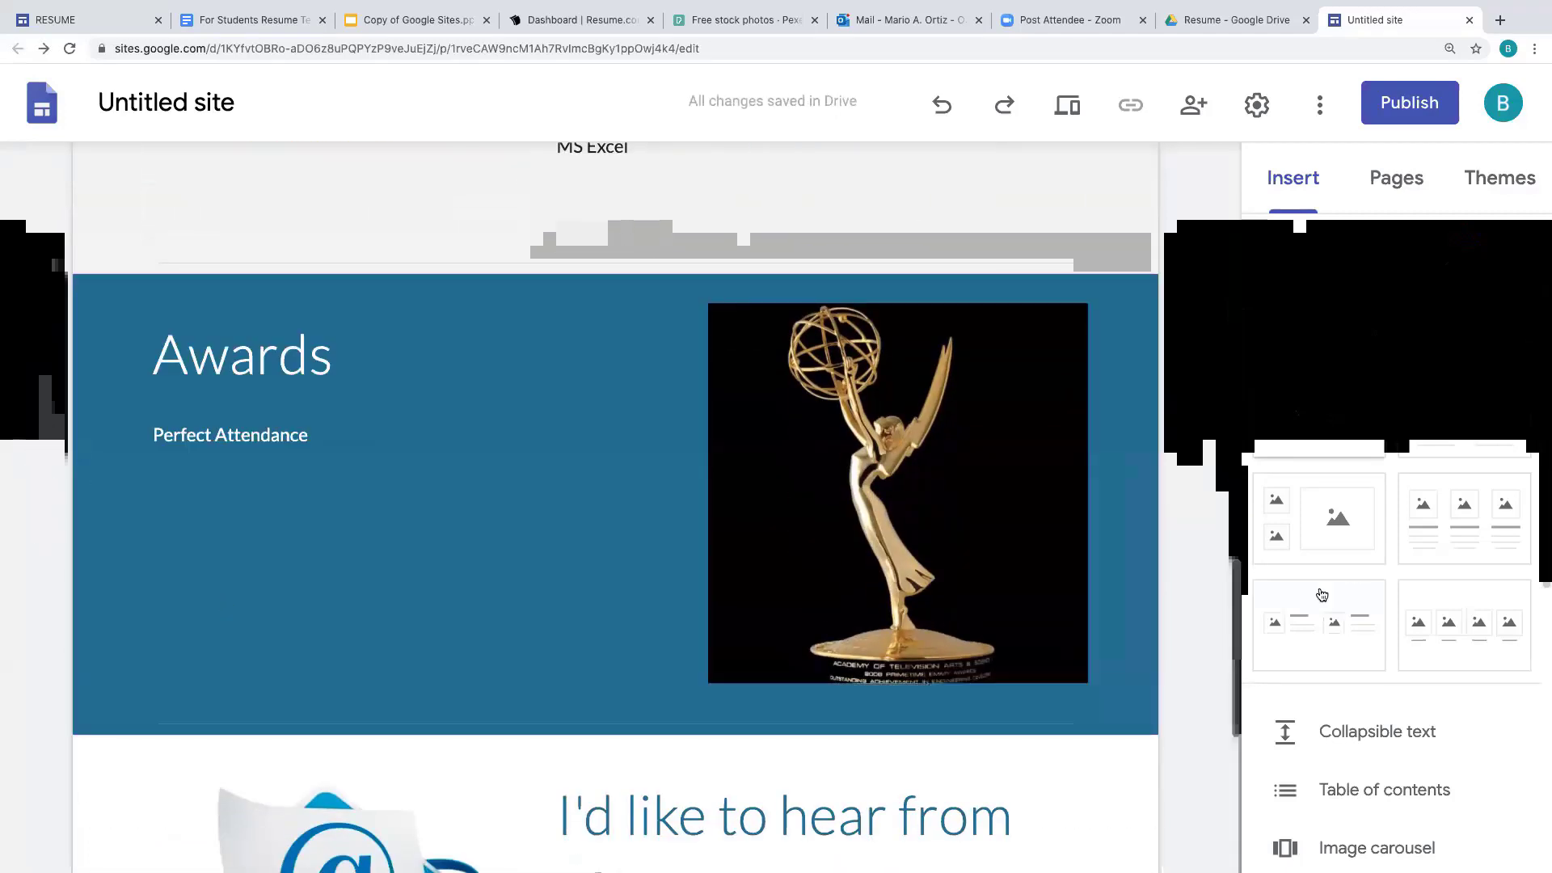
{"action": "scroll", "coordinate": [527, 596], "scroll_direction": "down", "scroll_amount": 5}
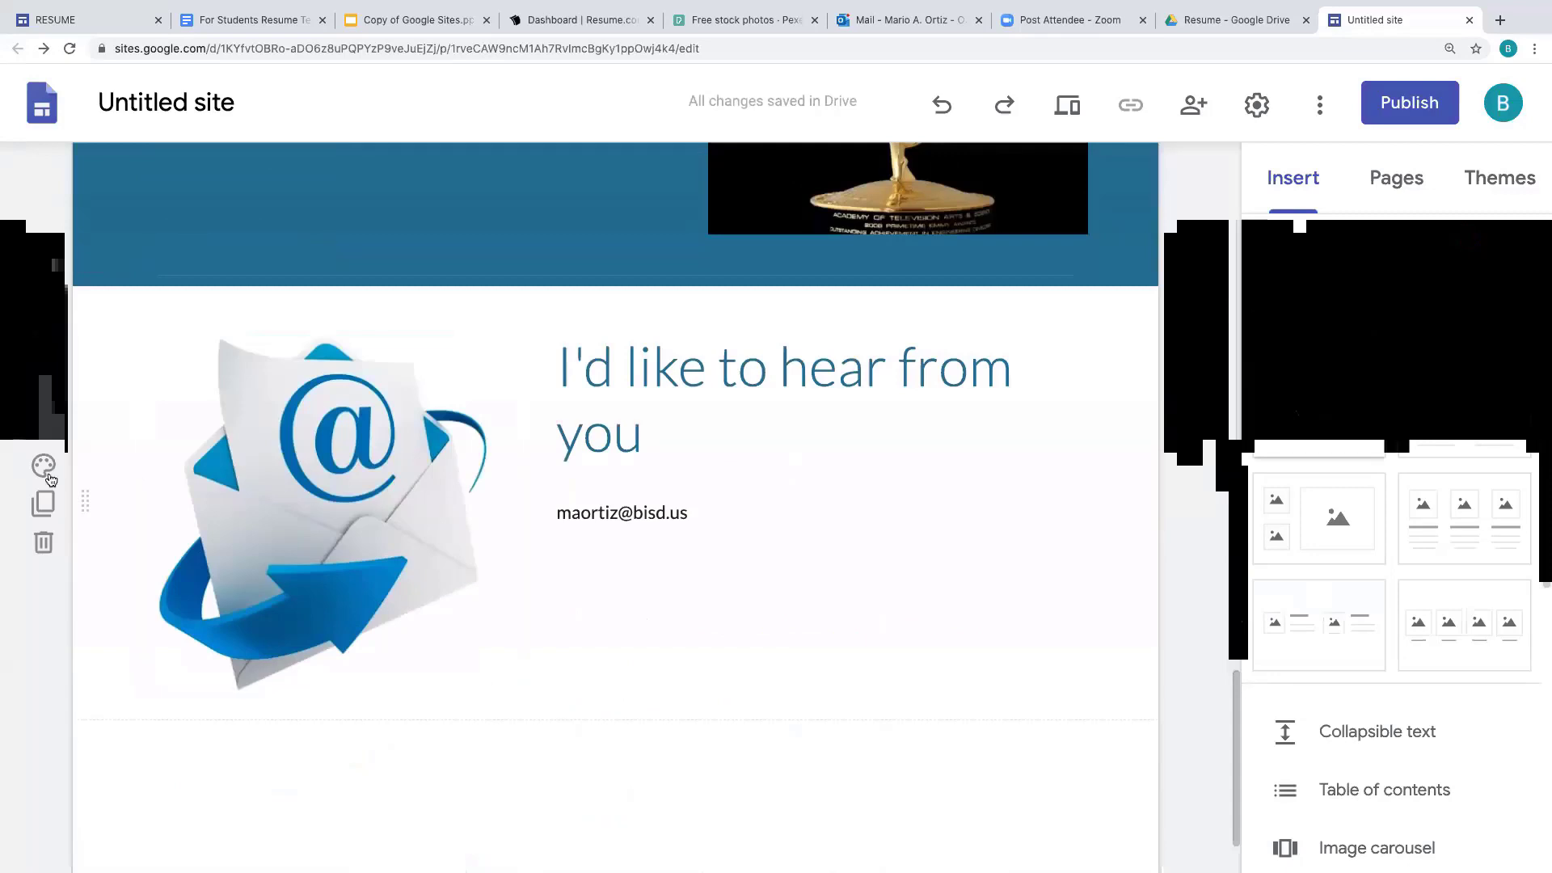
{"action": "left_click", "coordinate": [44, 465]}
{"action": "left_click", "coordinate": [159, 558]}
{"action": "scroll", "coordinate": [1169, 306], "scroll_direction": "up", "scroll_amount": 15}
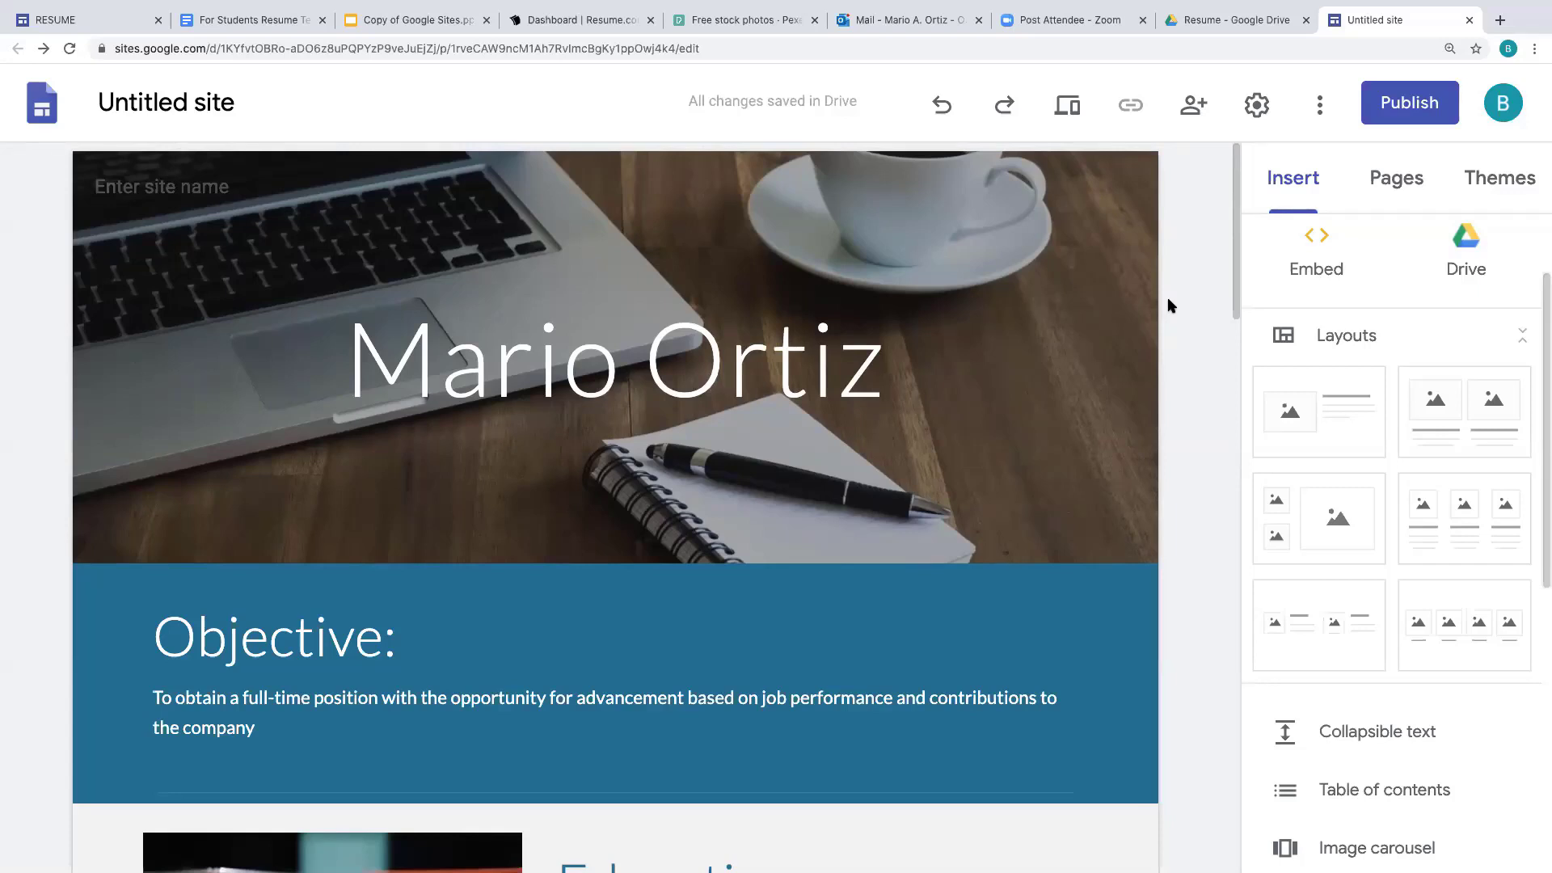
- Preview the résumé site and scroll through it at desktop width
{"action": "left_click", "coordinate": [1069, 107]}
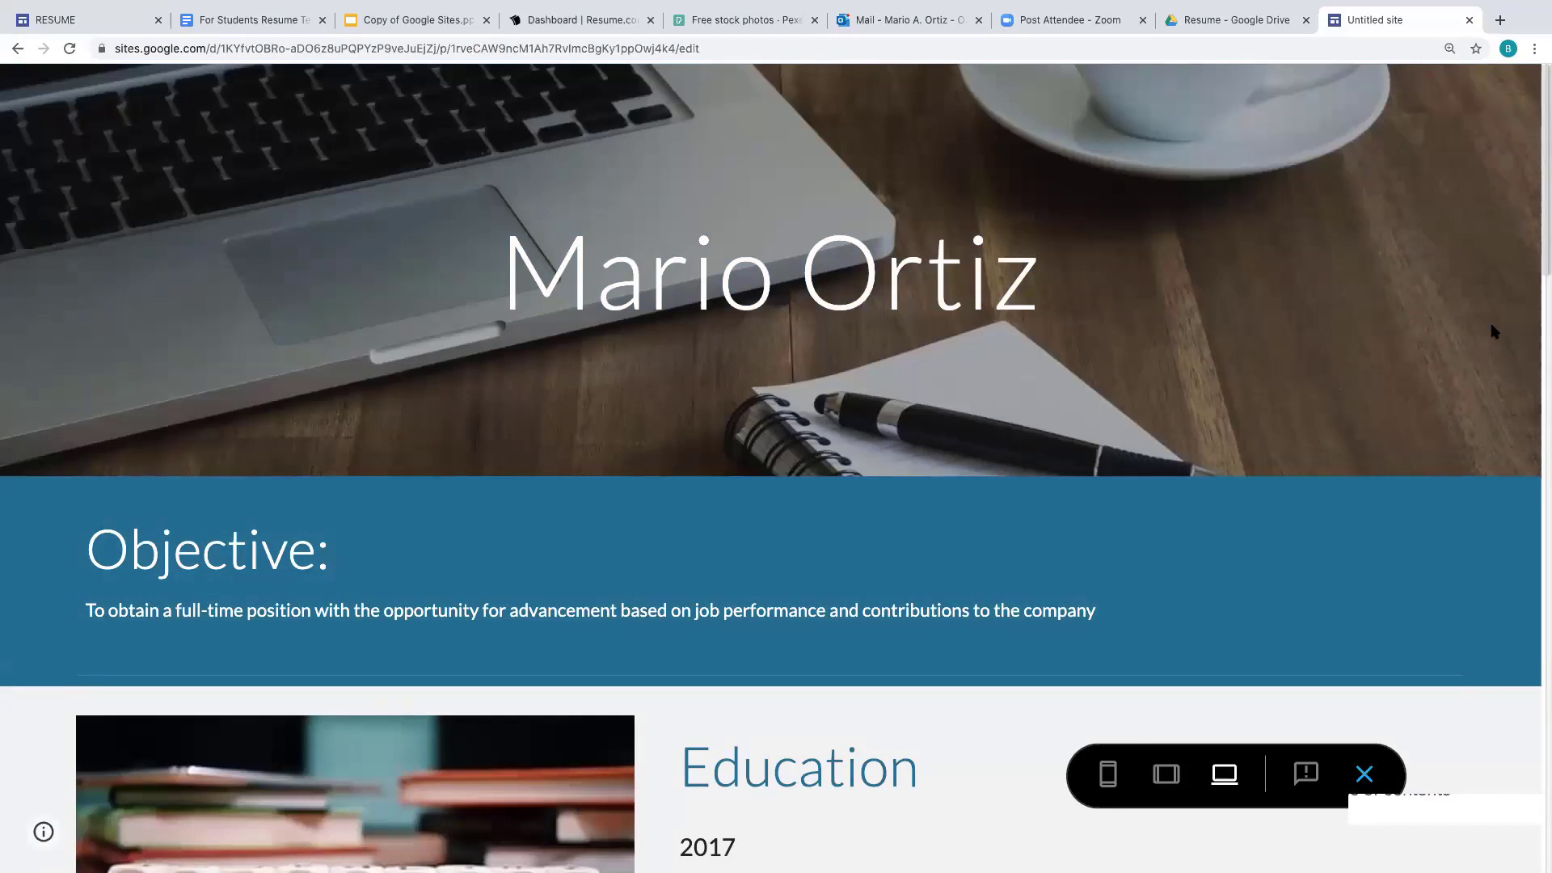
{"action": "scroll", "coordinate": [1512, 364], "scroll_direction": "down", "scroll_amount": 6}
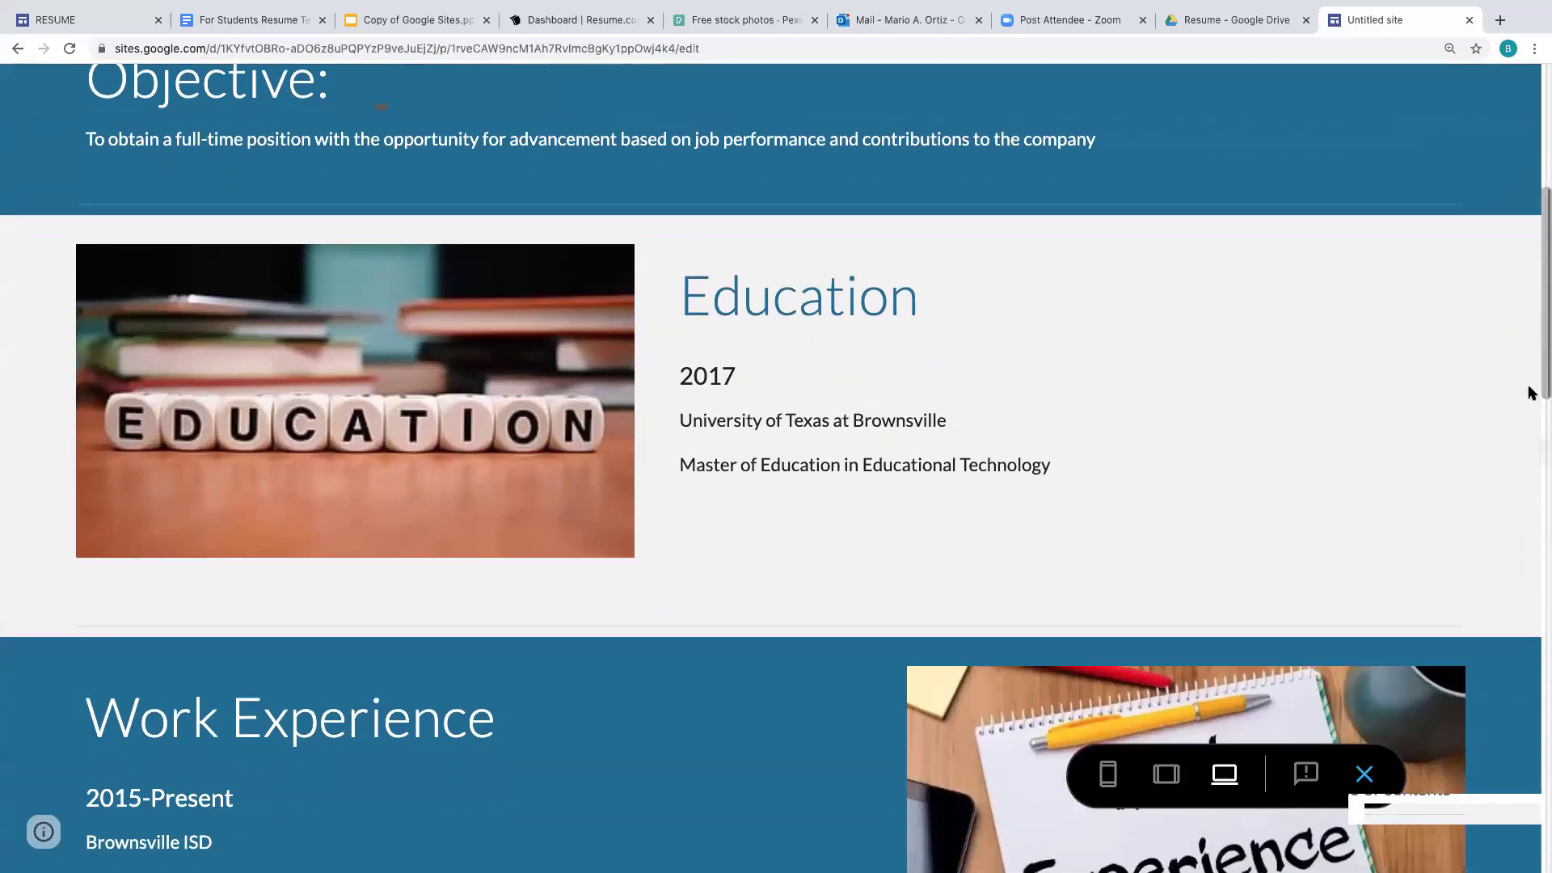
{"action": "scroll", "coordinate": [1530, 394], "scroll_direction": "down", "scroll_amount": 10}
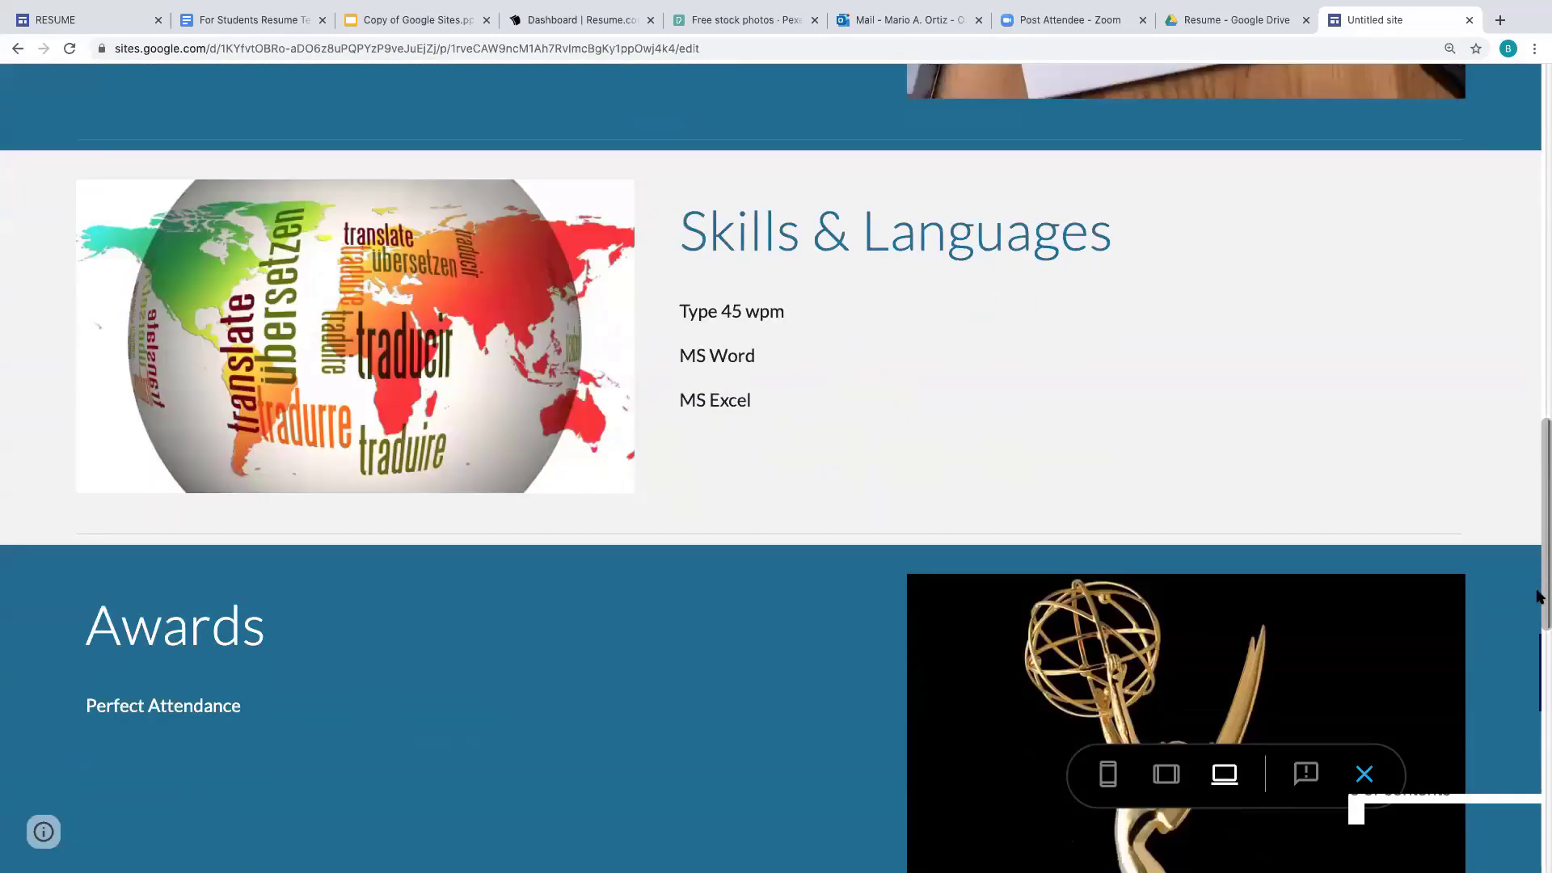
{"action": "scroll", "coordinate": [1539, 596], "scroll_direction": "down", "scroll_amount": 10}
{"action": "scroll", "coordinate": [1536, 711], "scroll_direction": "up", "scroll_amount": 9}
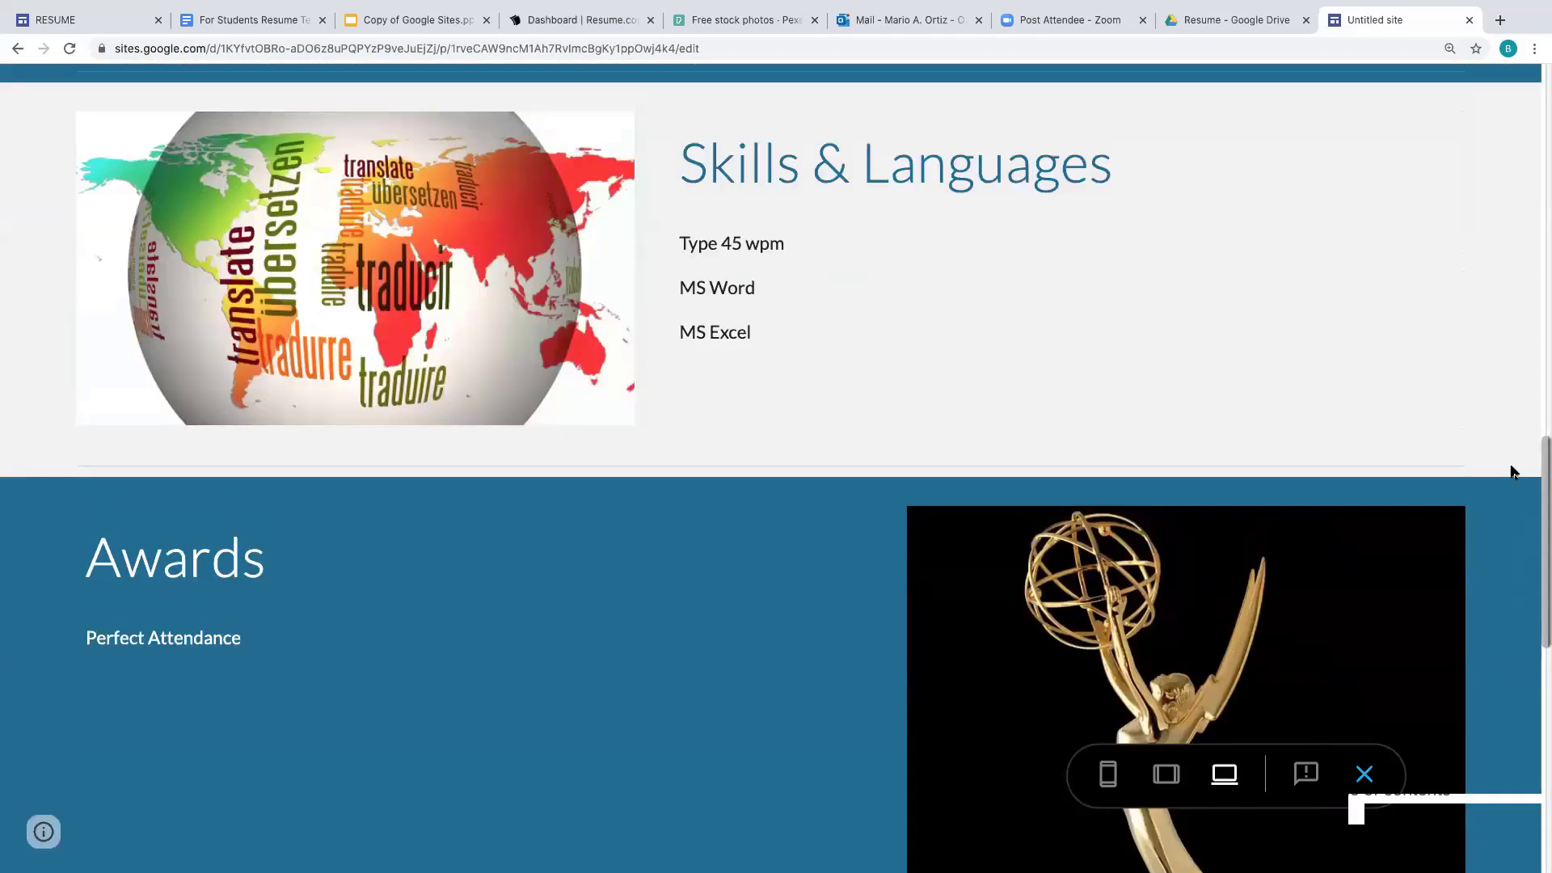
{"action": "scroll", "coordinate": [1514, 472], "scroll_direction": "up", "scroll_amount": 16}
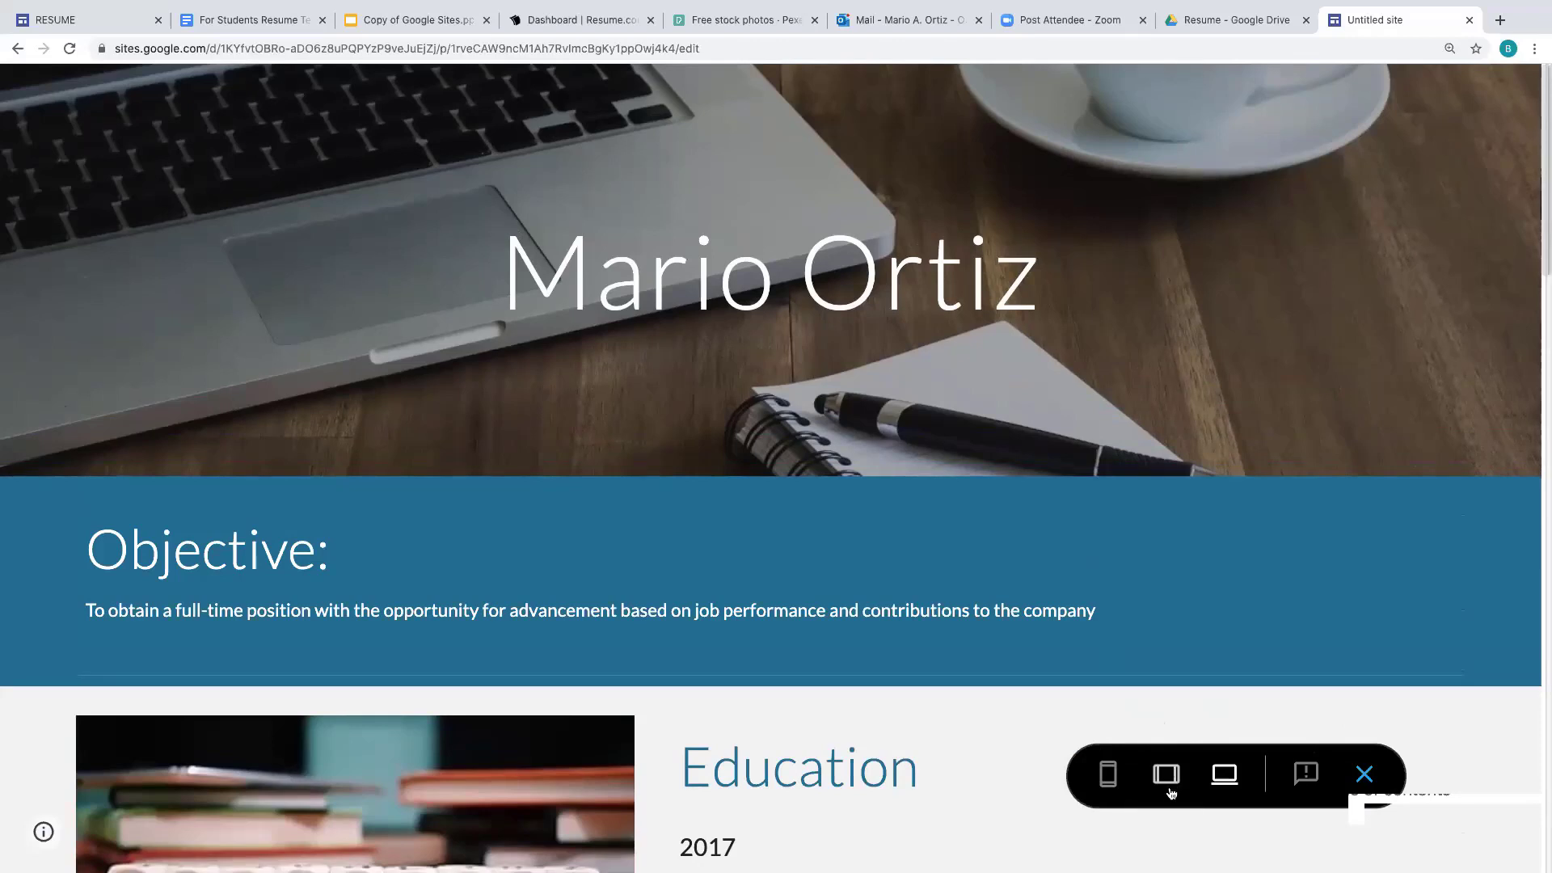
- Check the tablet and phone layouts, then exit the preview back to the editor
{"action": "left_click", "coordinate": [1165, 775]}
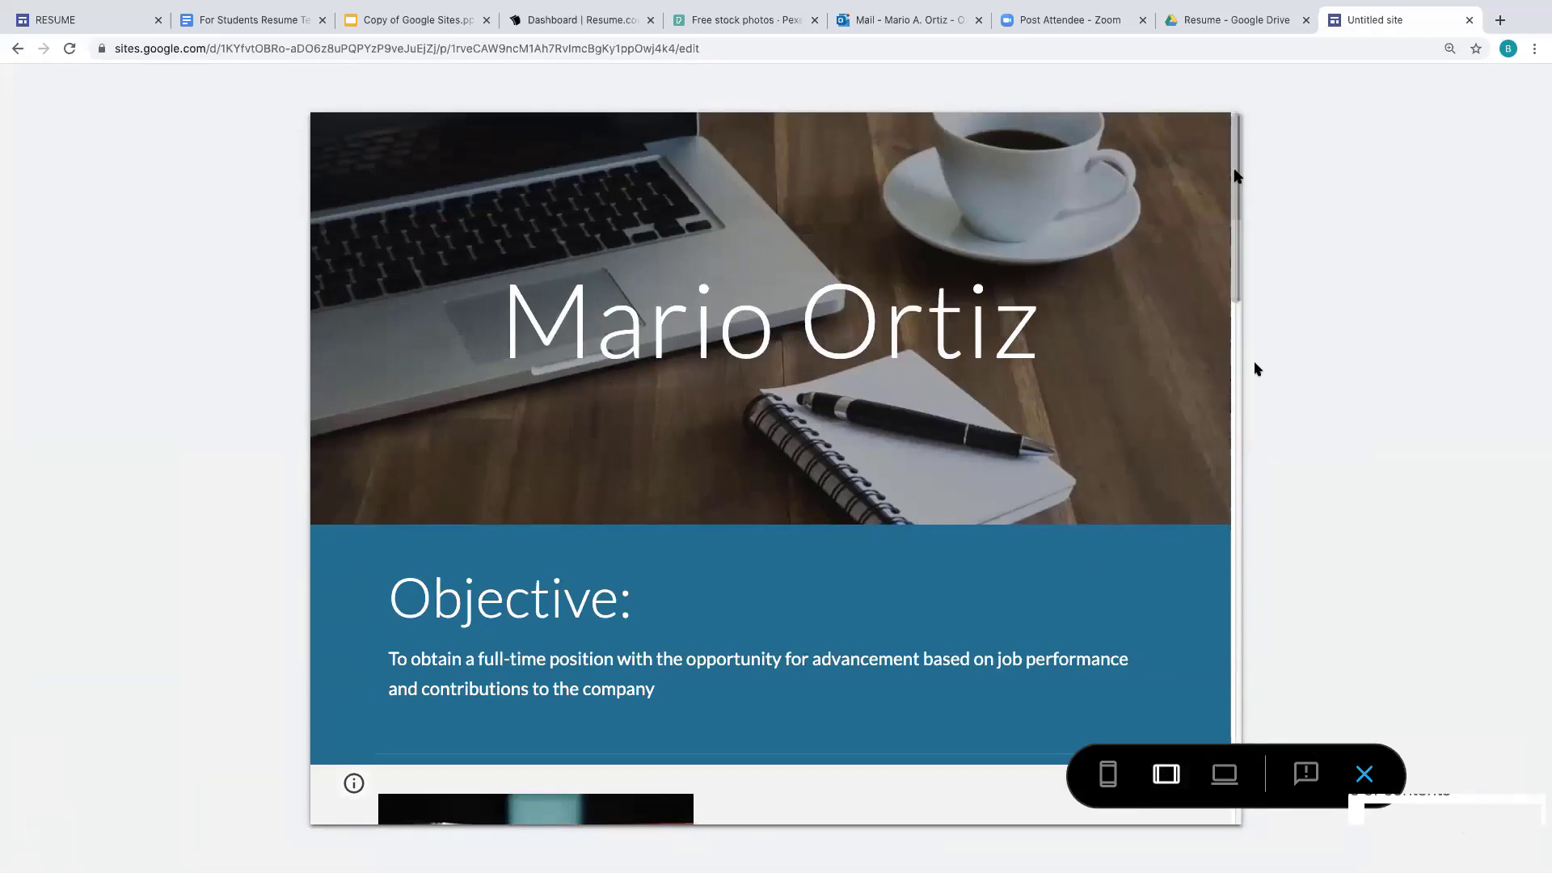
{"action": "left_click_drag", "start_coordinate": [1234, 176], "coordinate": [1211, 110]}
{"action": "left_click", "coordinate": [1116, 775]}
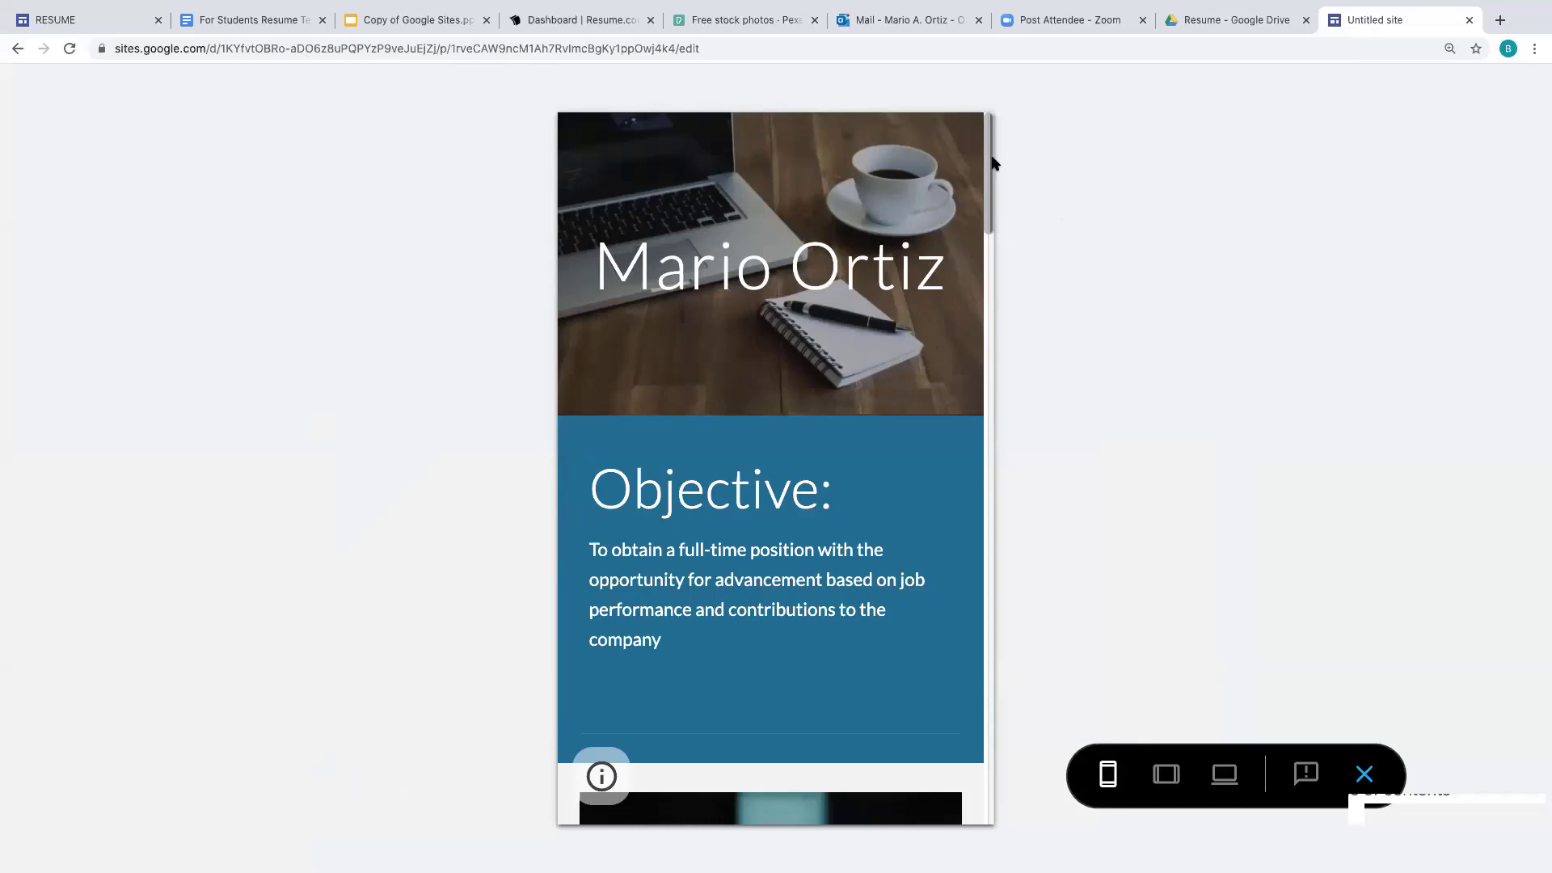
{"action": "left_click_drag", "start_coordinate": [995, 163], "coordinate": [991, 129]}
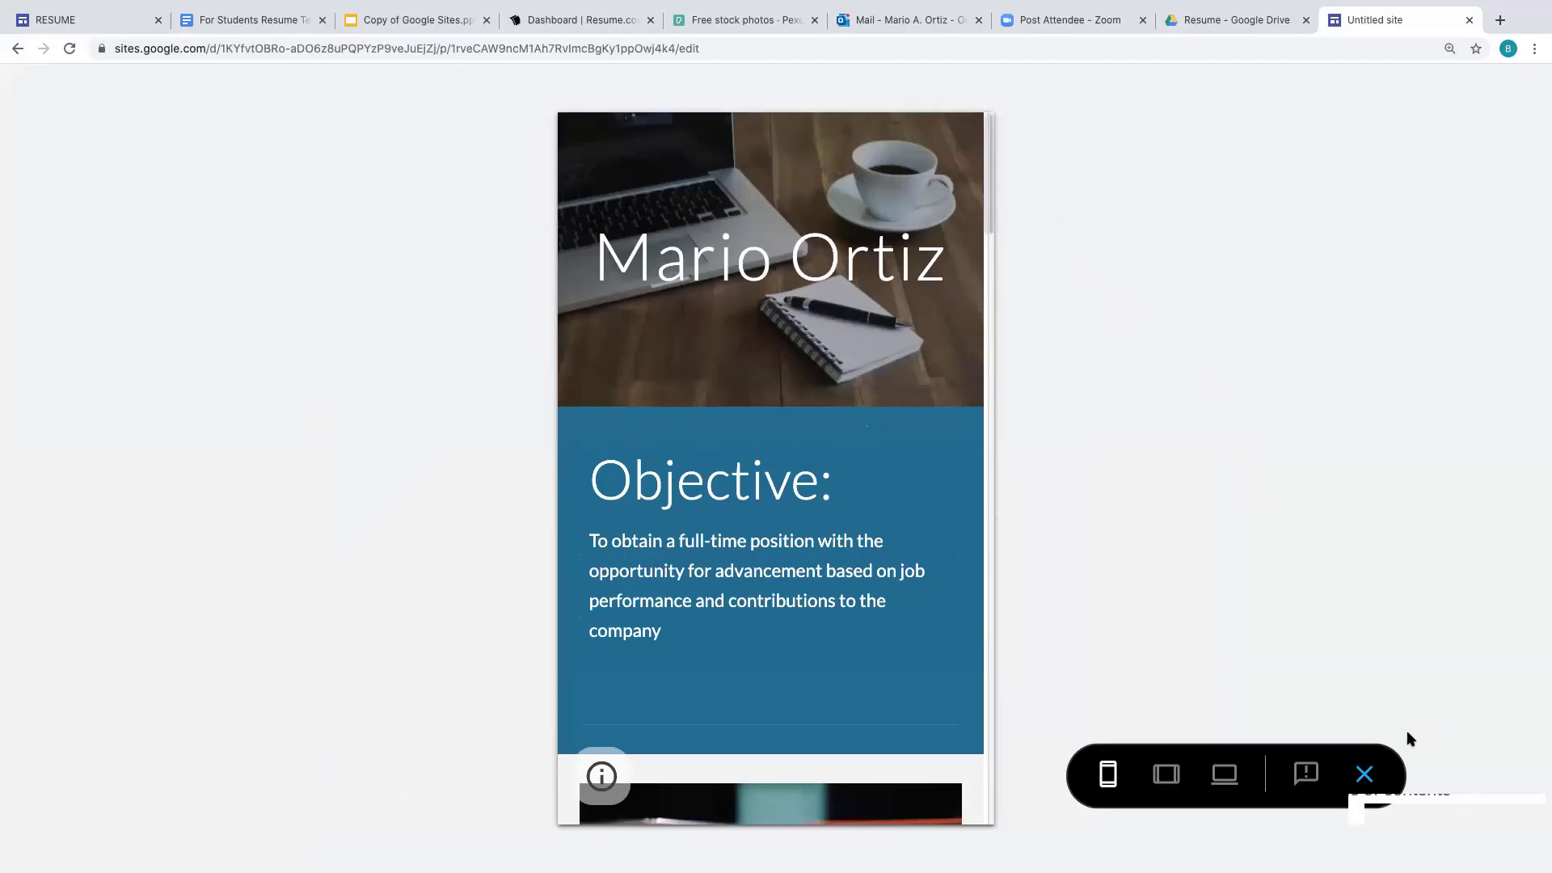
{"action": "left_click", "coordinate": [1364, 773]}
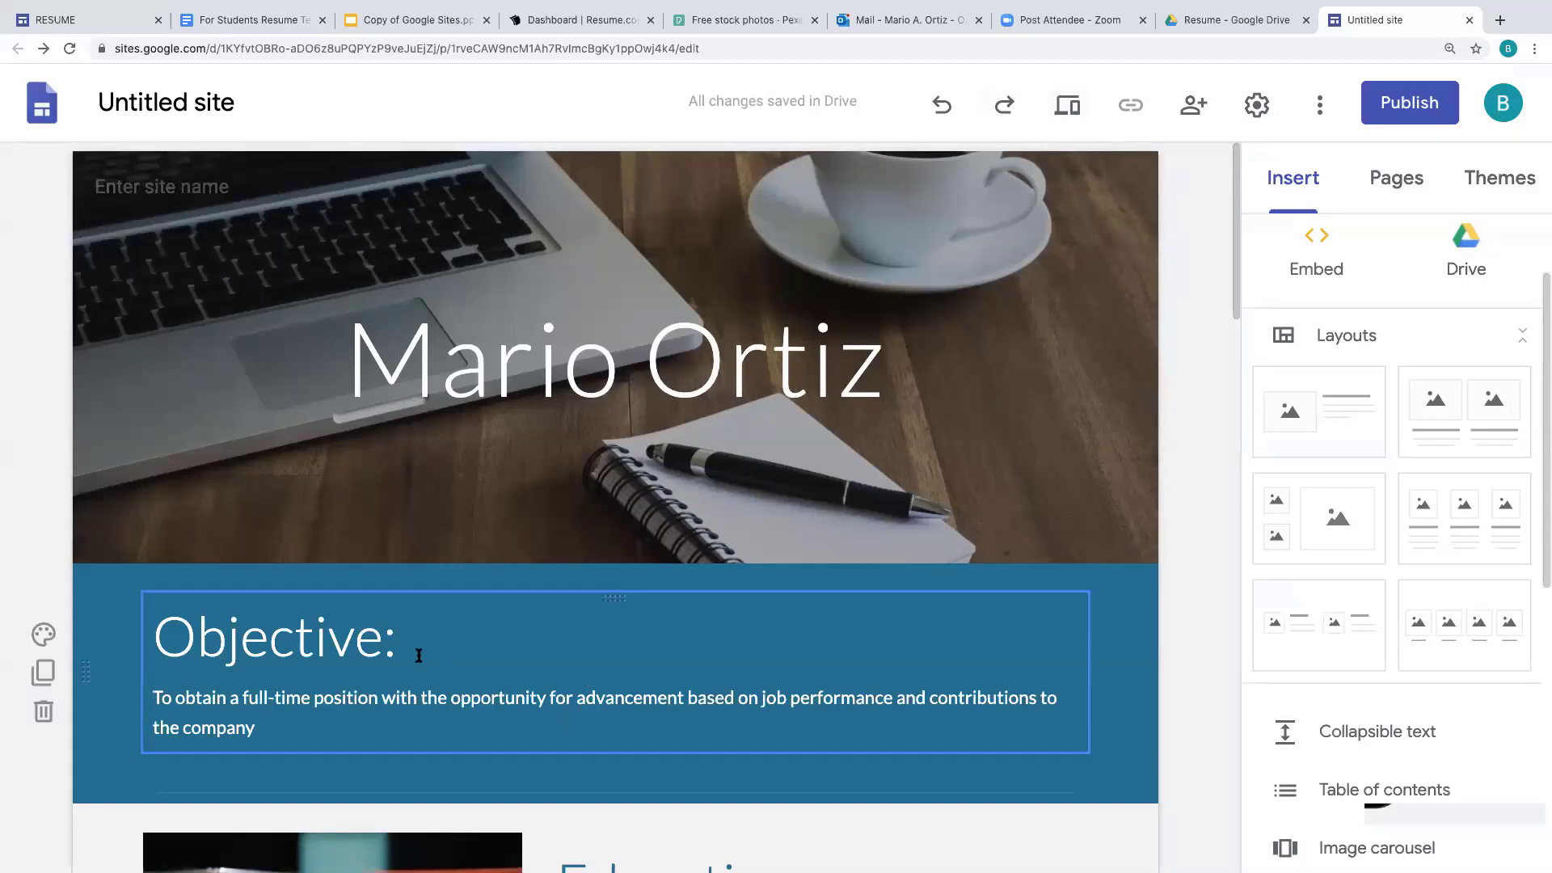
{"action": "scroll", "coordinate": [1235, 338], "scroll_direction": "down", "scroll_amount": 2}
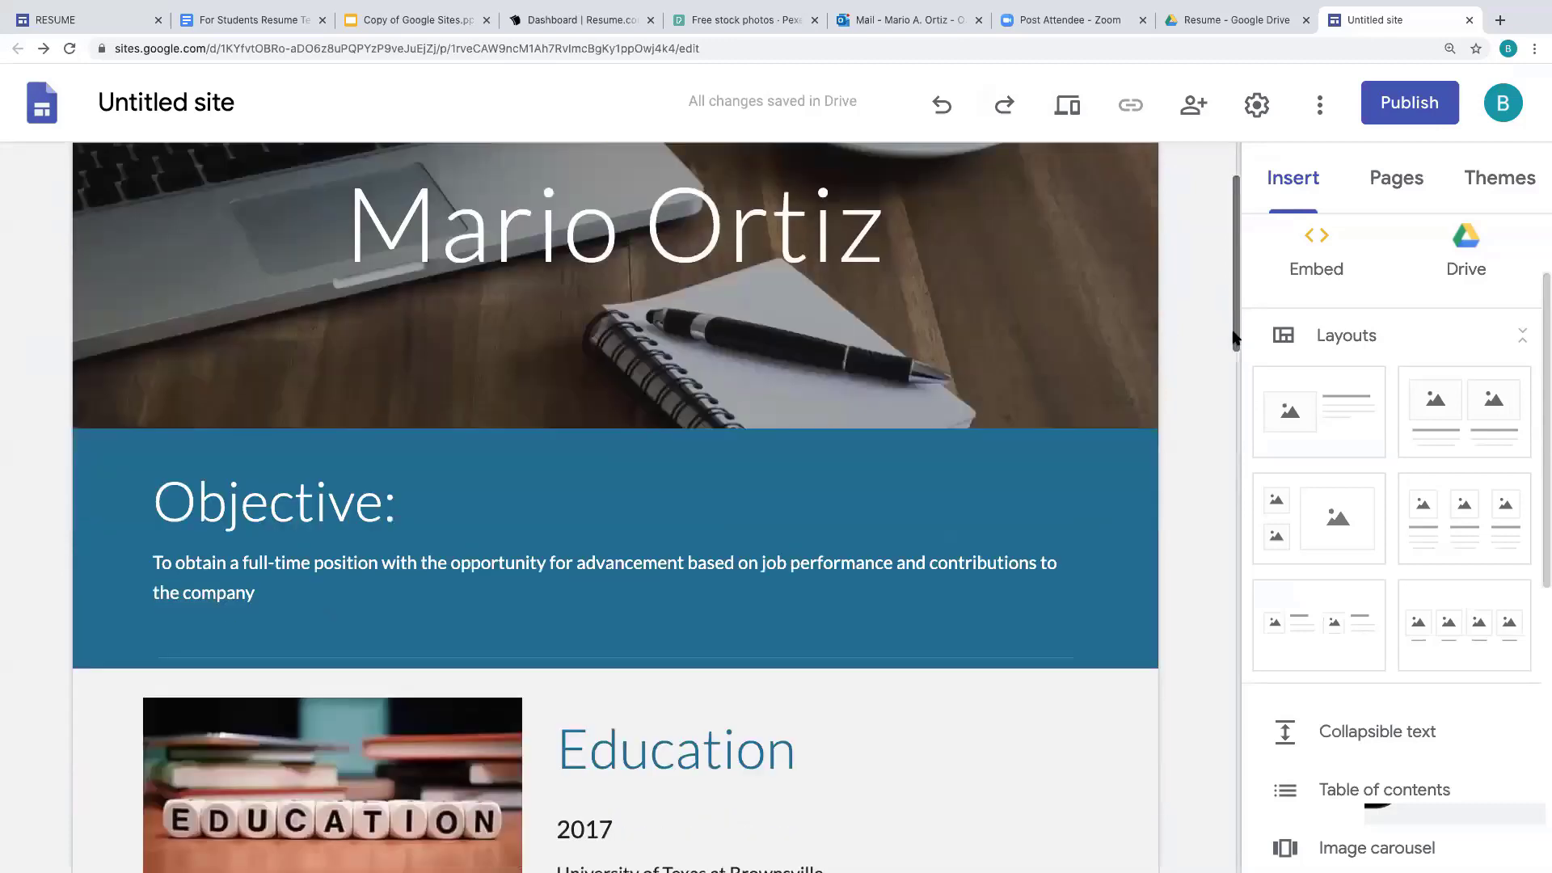
{"action": "scroll", "coordinate": [1234, 338], "scroll_direction": "down", "scroll_amount": 3}
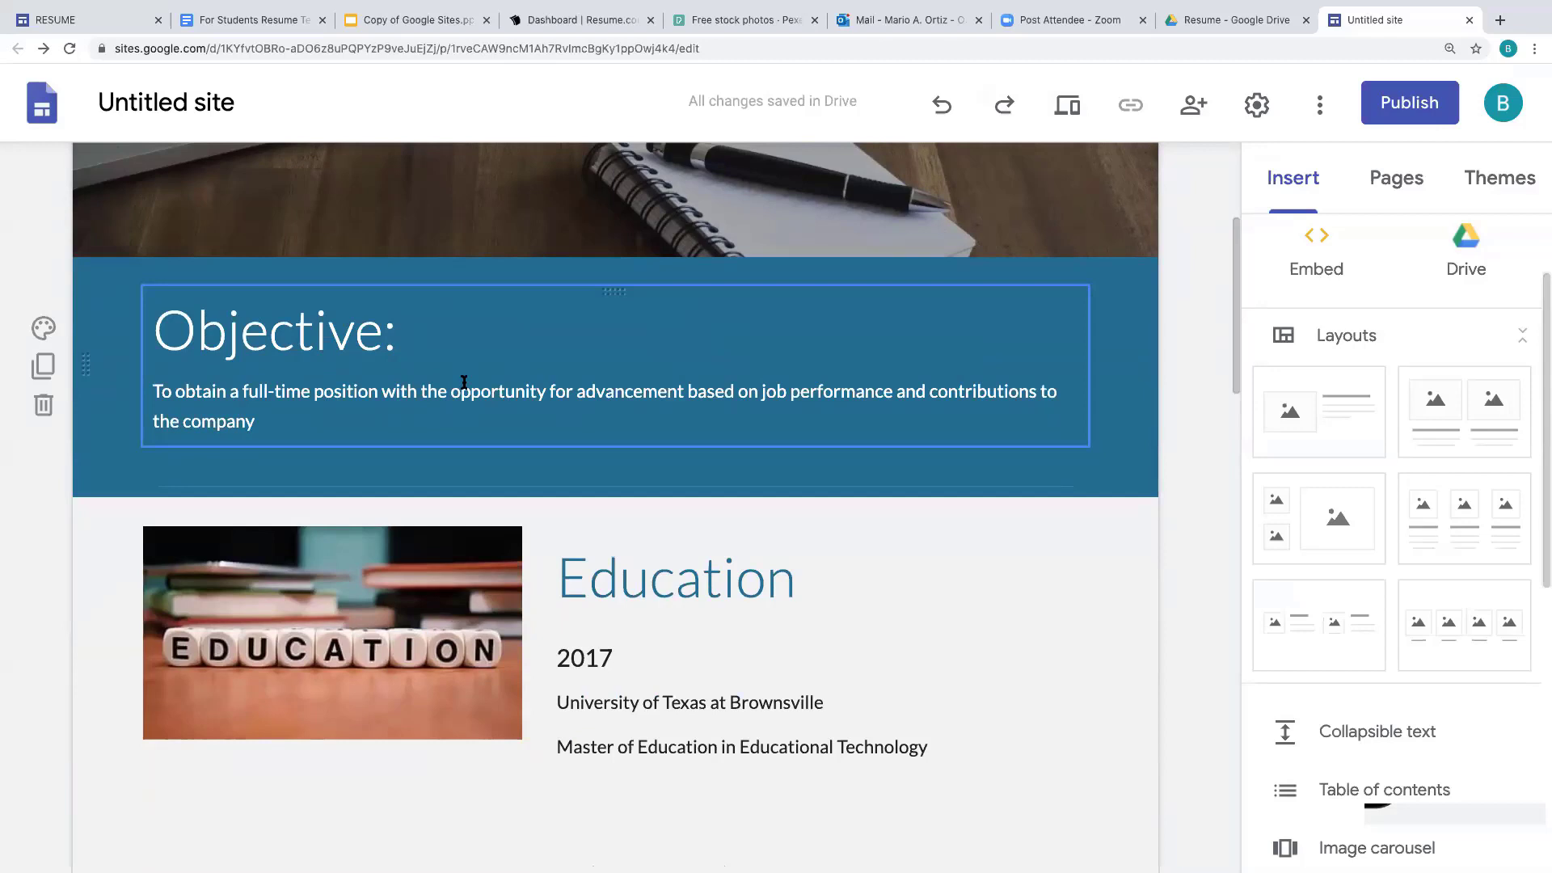
- Set the Objective section's background to the pale diagonal-paper gallery image
{"action": "left_click", "coordinate": [44, 328]}
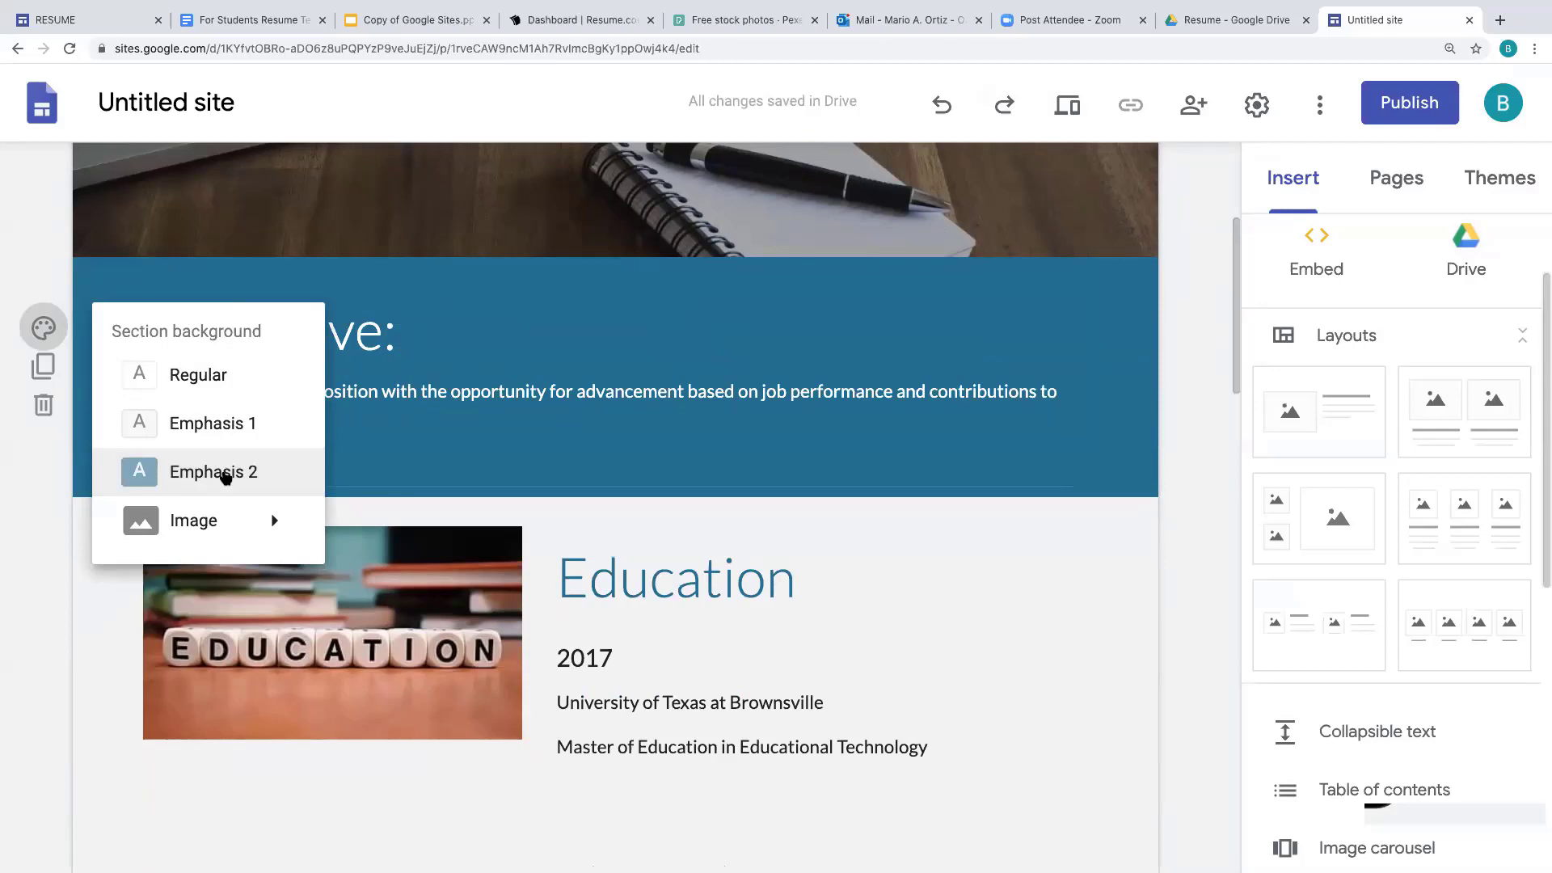
{"action": "mouse_move", "coordinate": [223, 536]}
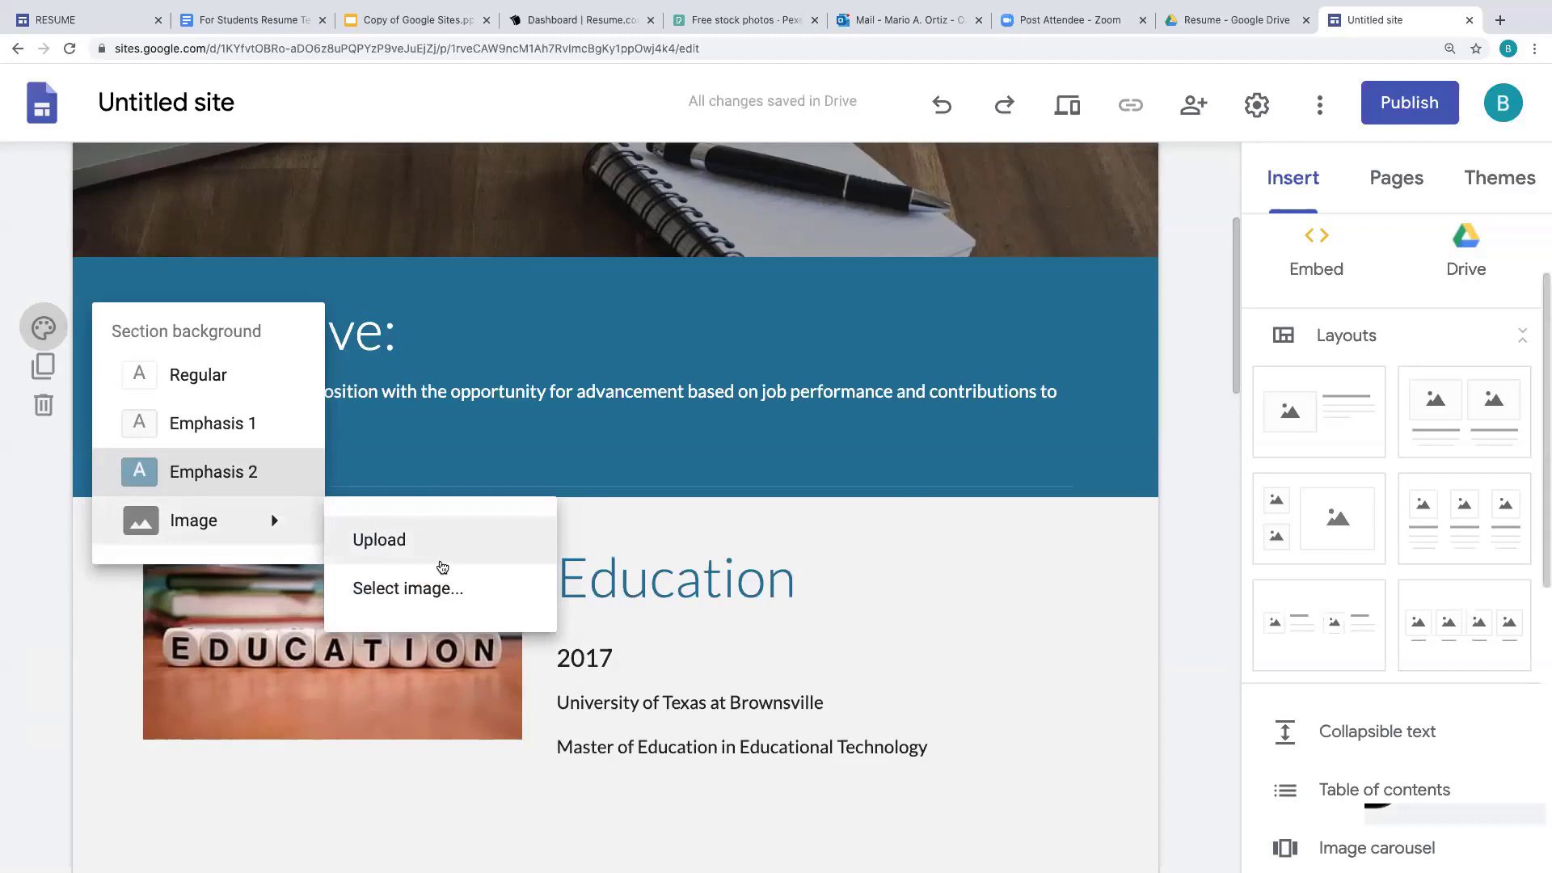
{"action": "left_click", "coordinate": [478, 591]}
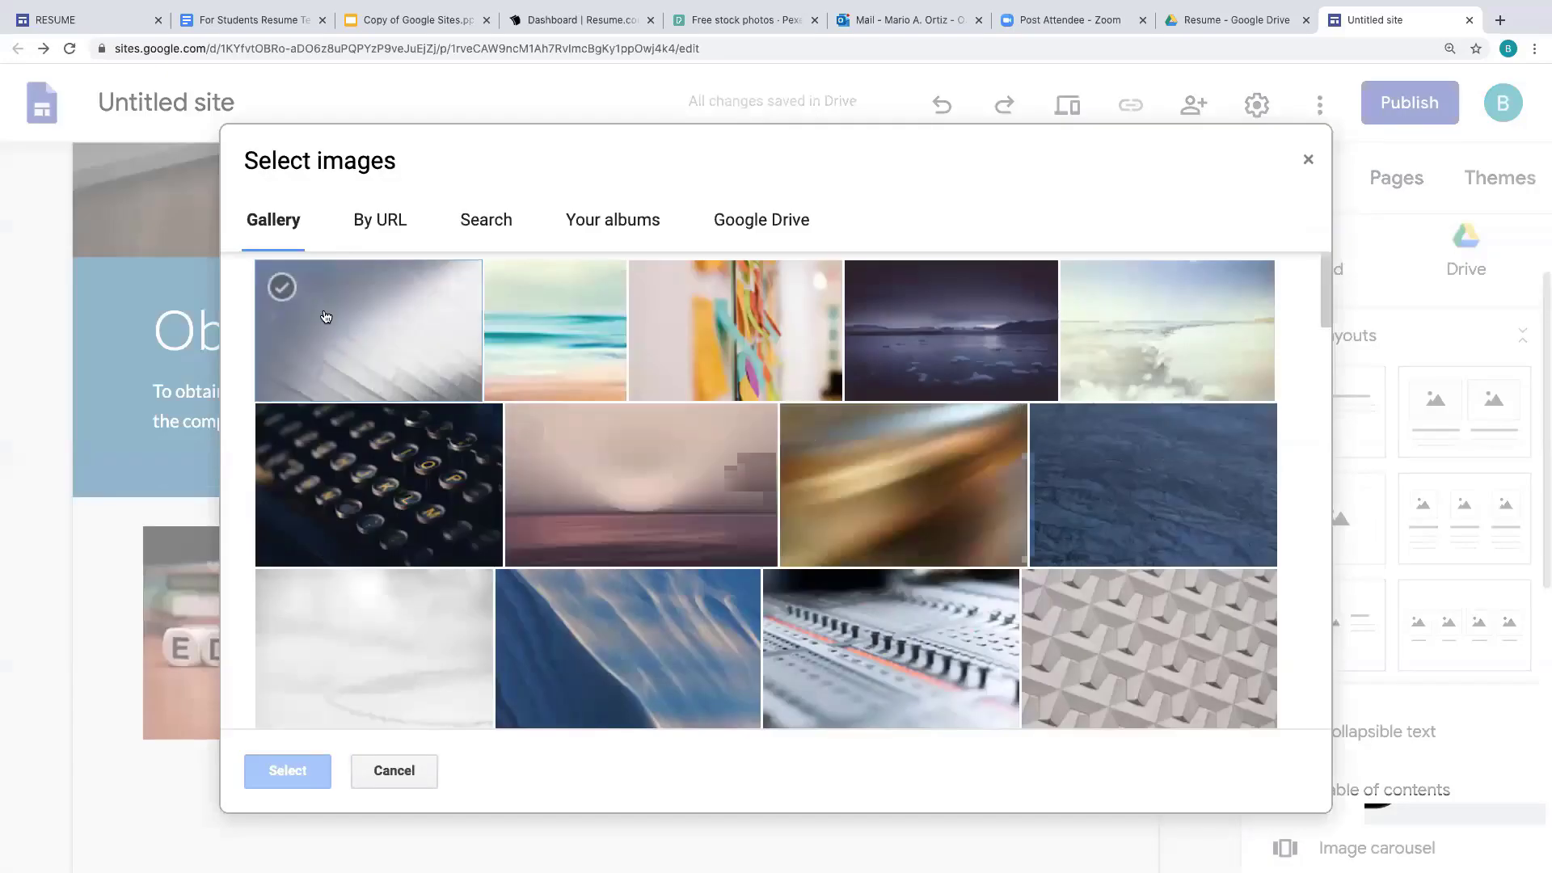
{"action": "left_click", "coordinate": [366, 328]}
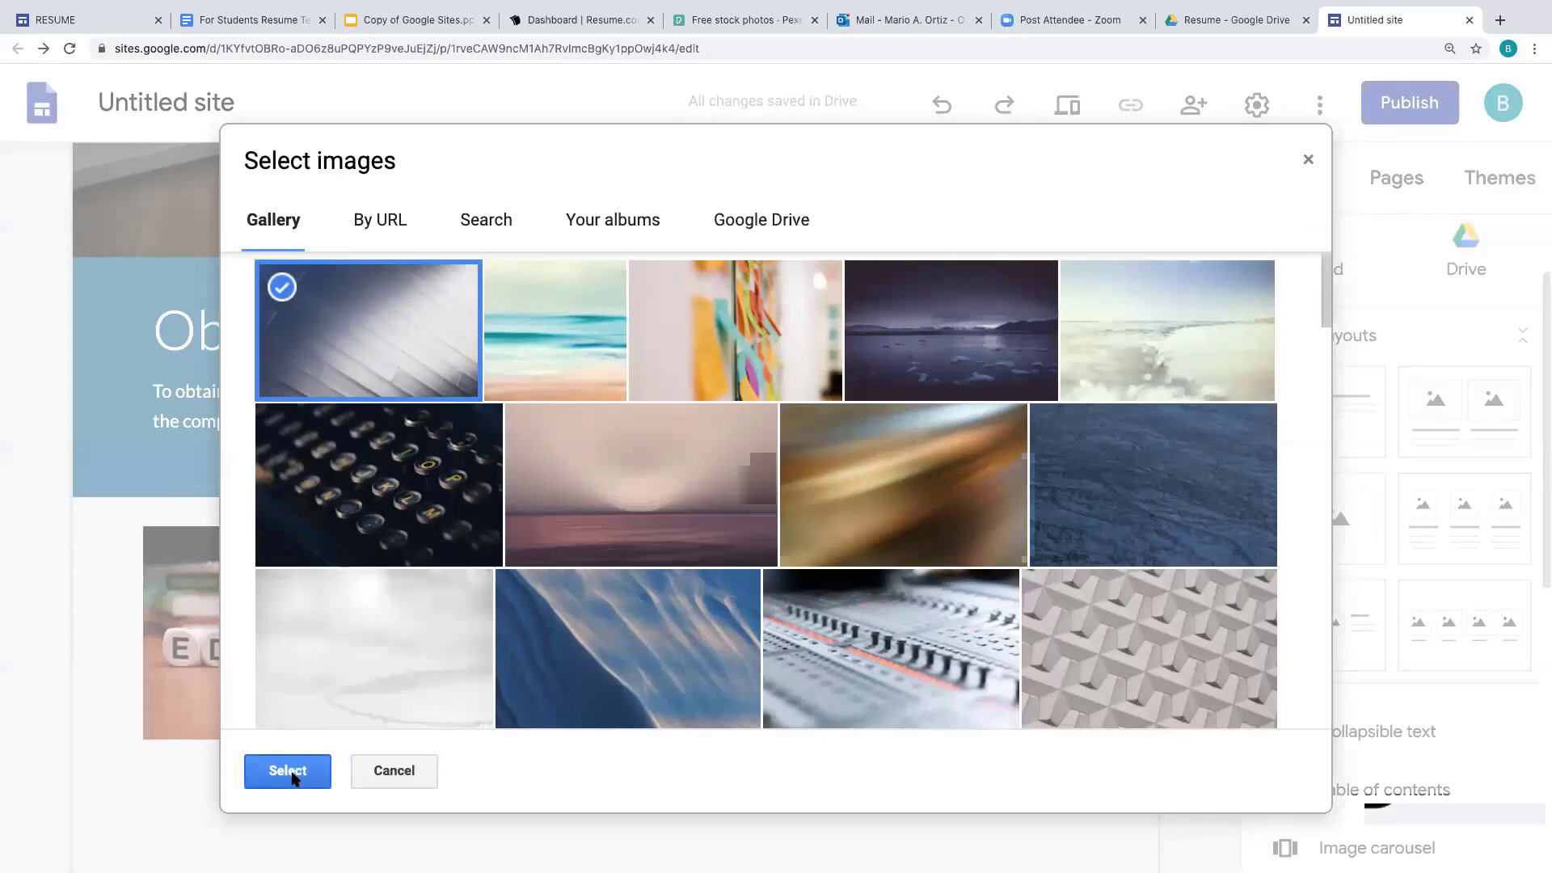
{"action": "left_click", "coordinate": [288, 772]}
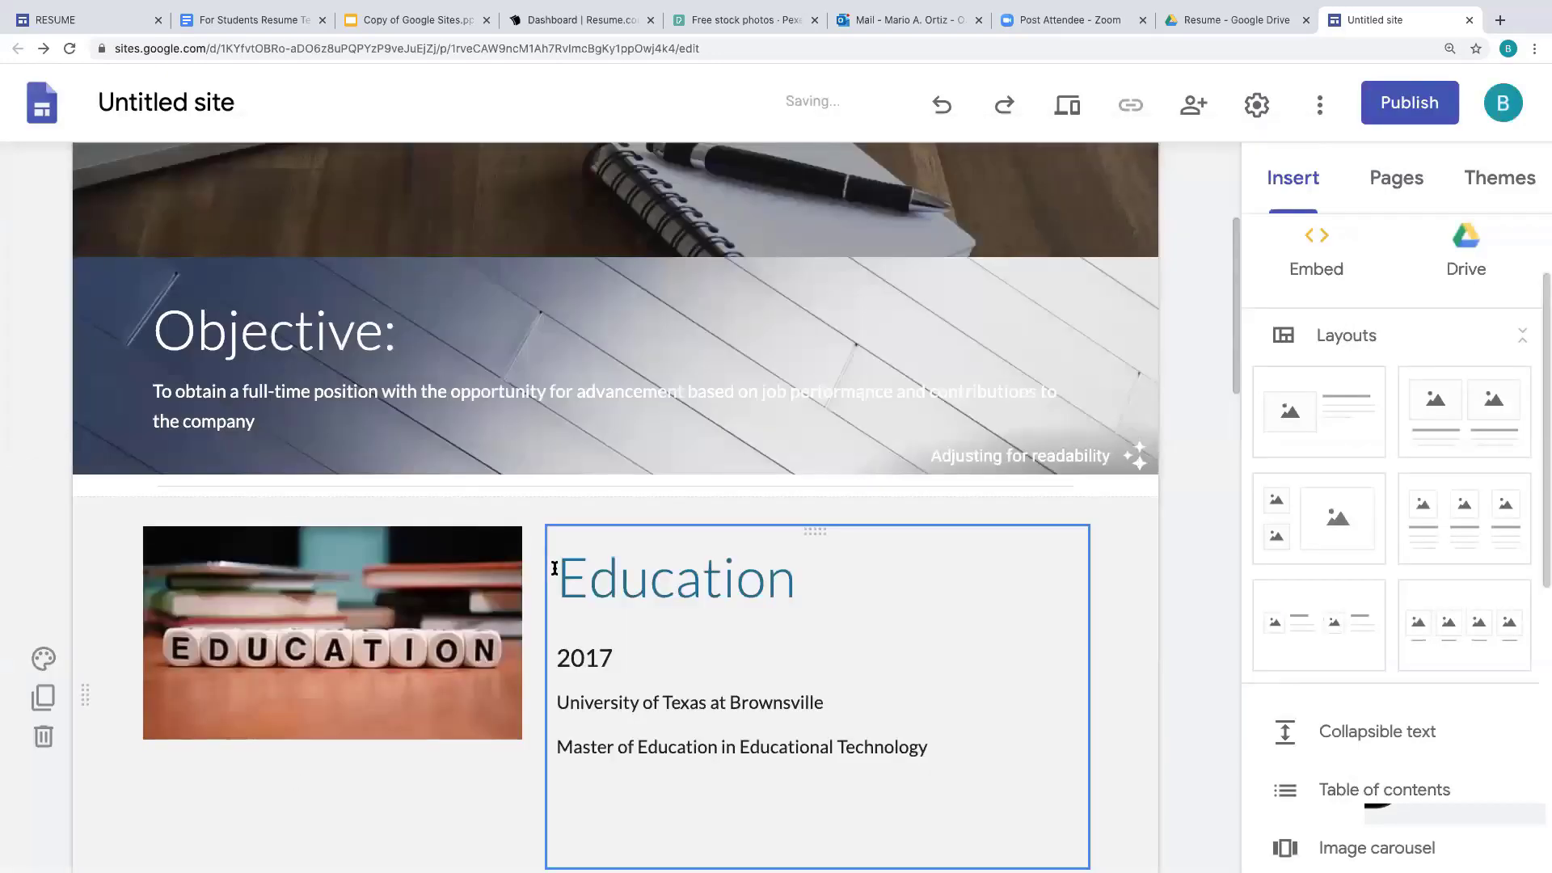
- Apply the same pale diagonal-paper gallery image as the Education section's background
{"action": "mouse_move", "coordinate": [46, 659]}
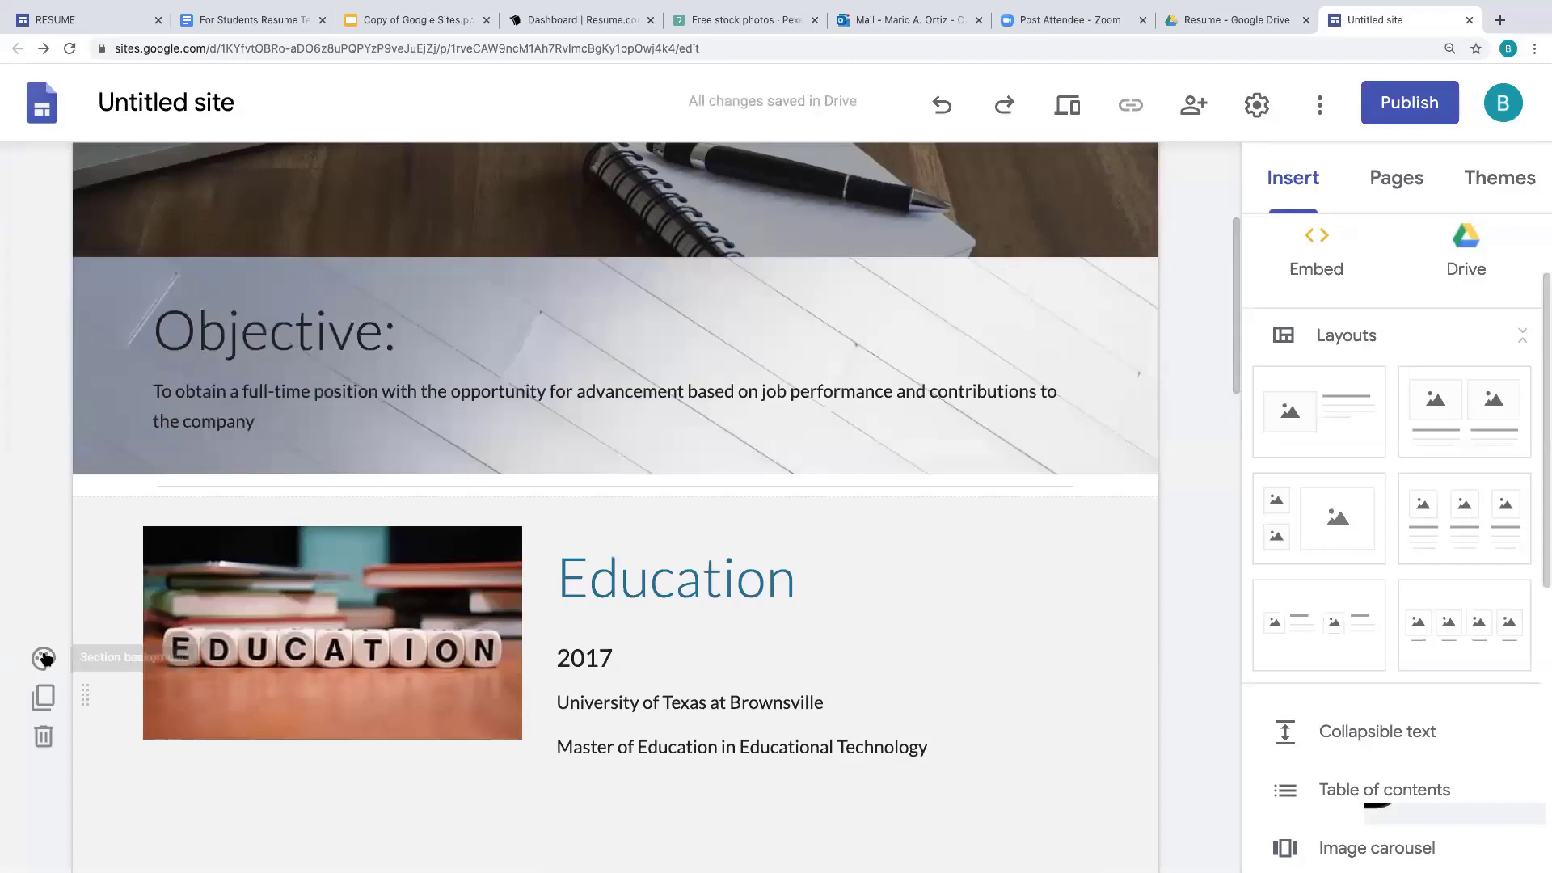
{"action": "left_click", "coordinate": [45, 659]}
{"action": "scroll", "coordinate": [246, 714], "scroll_direction": "down", "scroll_amount": 3}
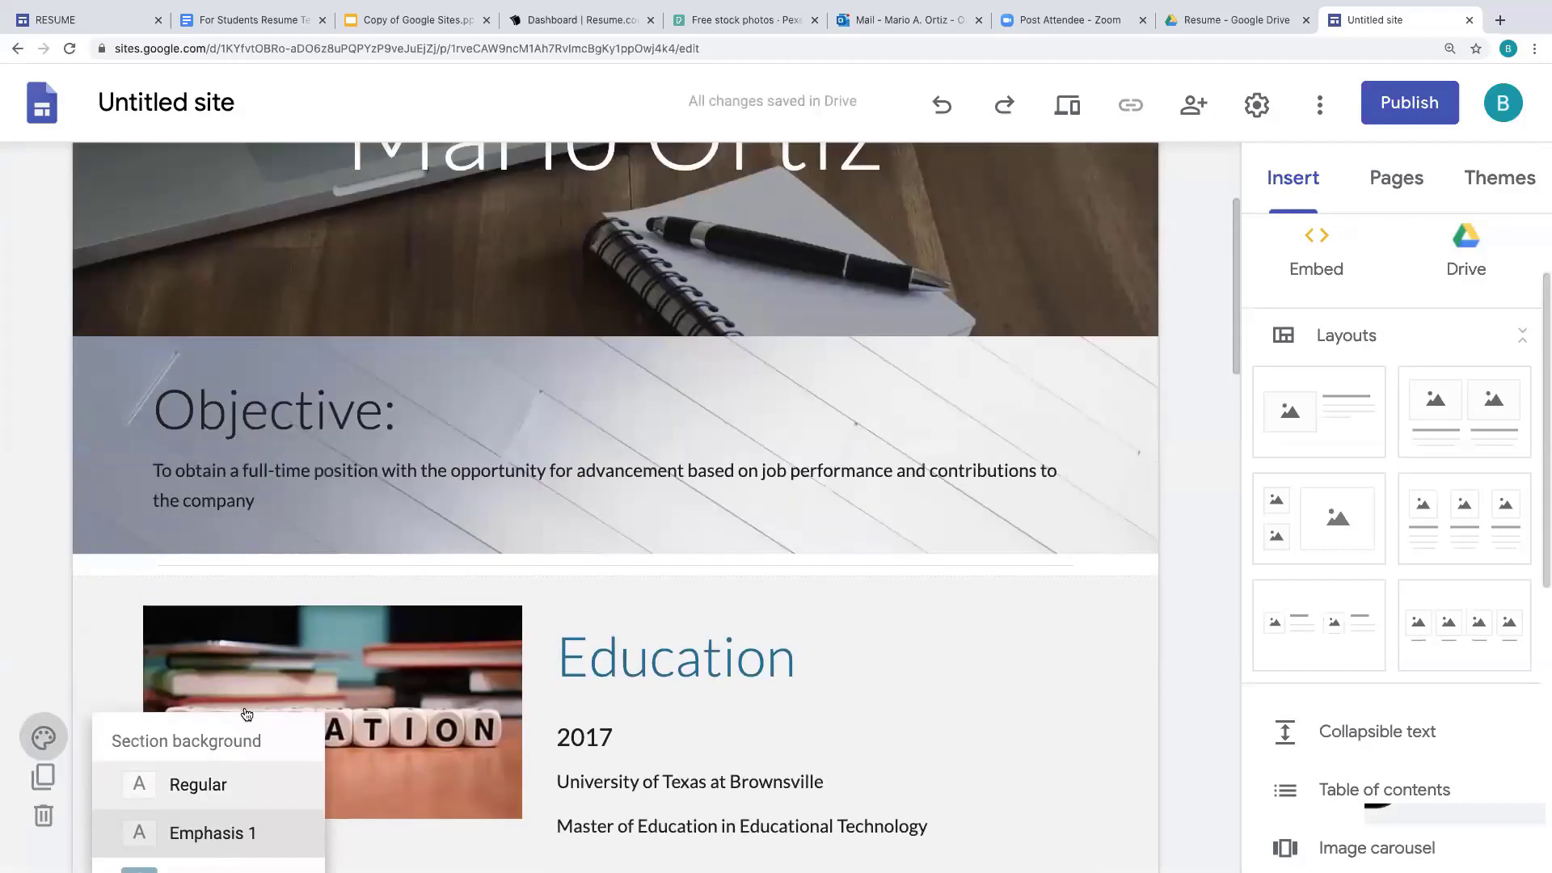
{"action": "mouse_move", "coordinate": [257, 616]}
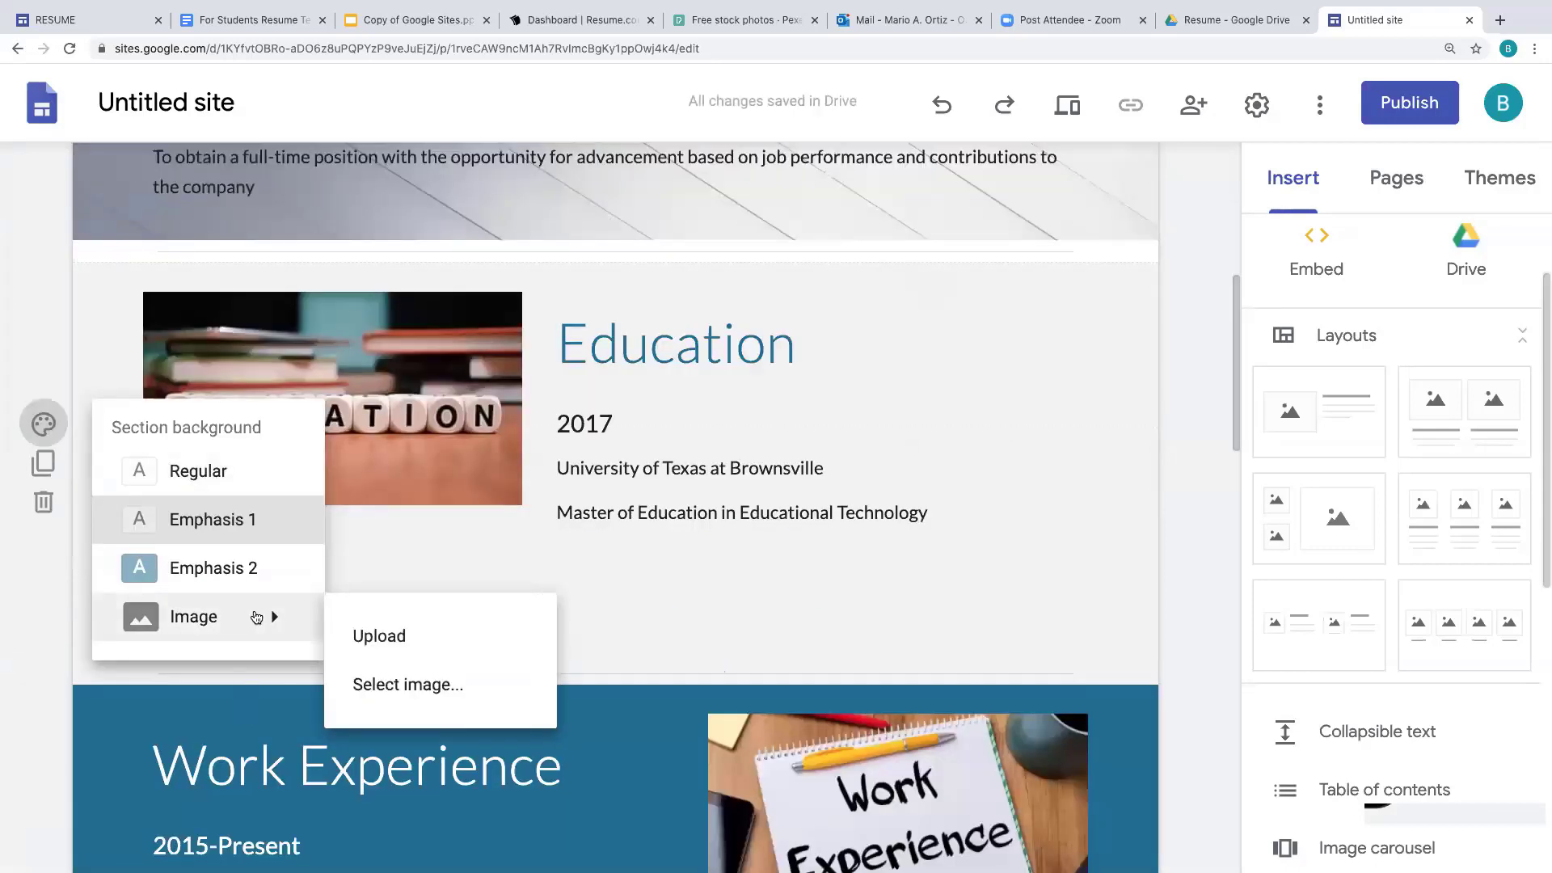
{"action": "left_click", "coordinate": [486, 689]}
{"action": "left_click", "coordinate": [363, 336]}
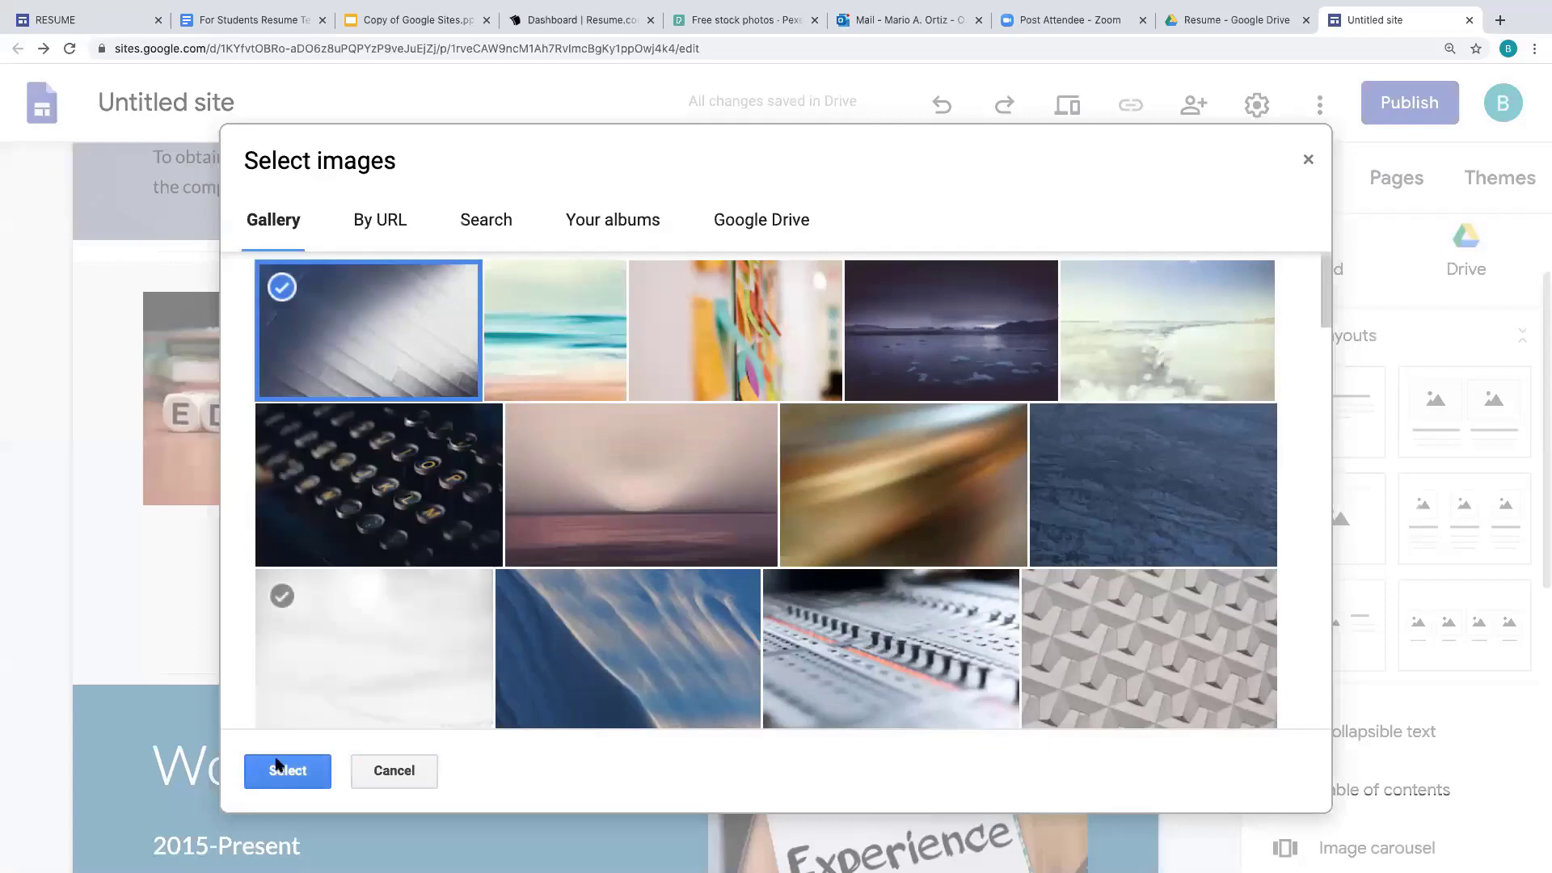
{"action": "left_click", "coordinate": [279, 771]}
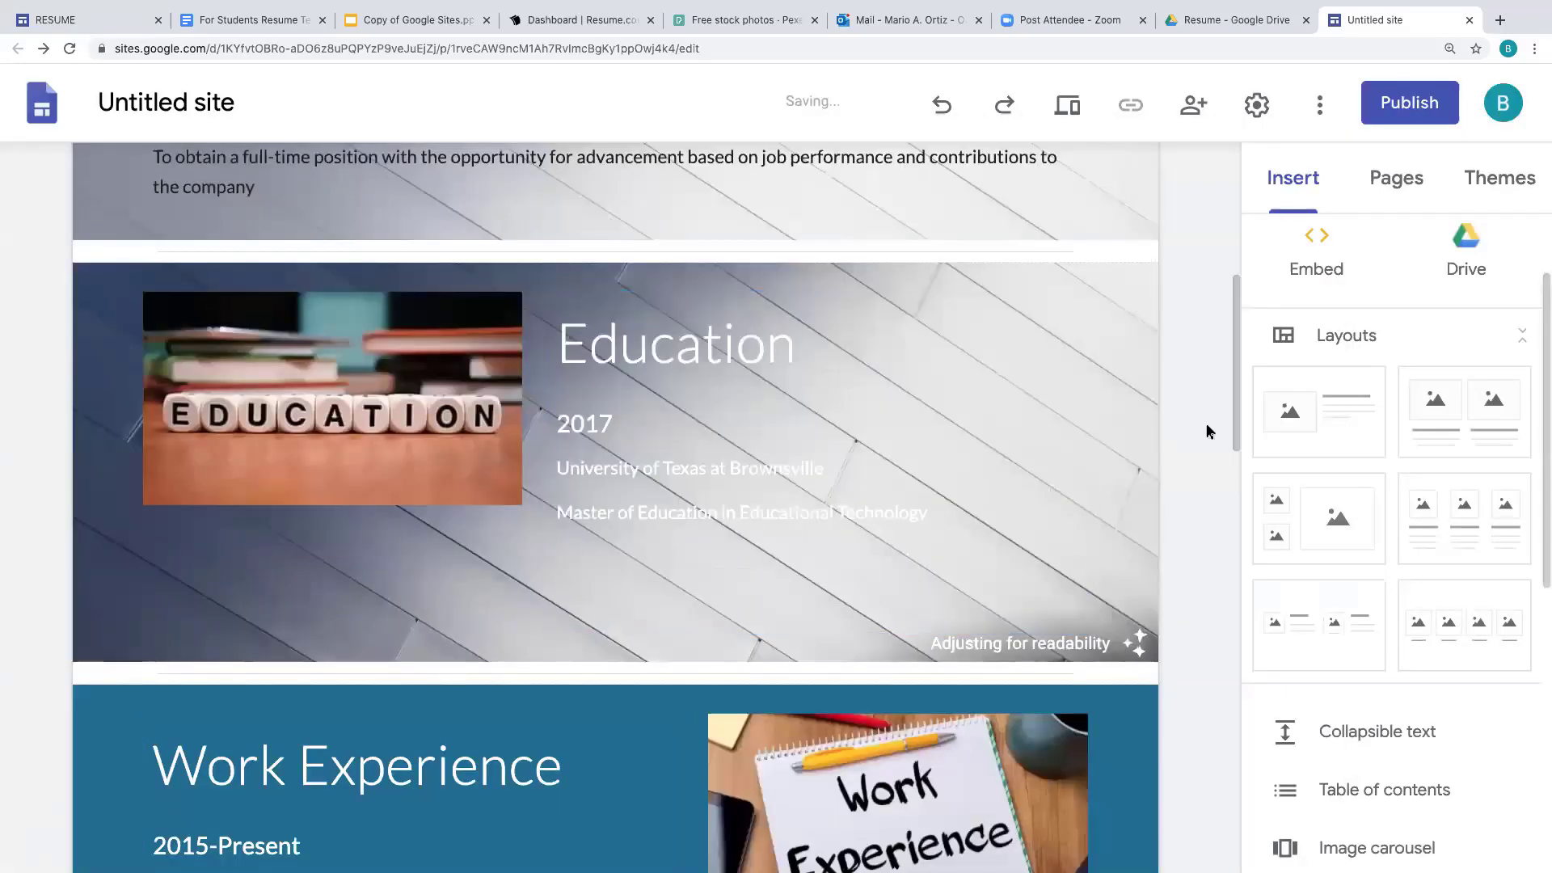
{"action": "scroll", "coordinate": [1210, 431], "scroll_direction": "down", "scroll_amount": 1}
{"action": "scroll", "coordinate": [1210, 432], "scroll_direction": "up", "scroll_amount": 3}
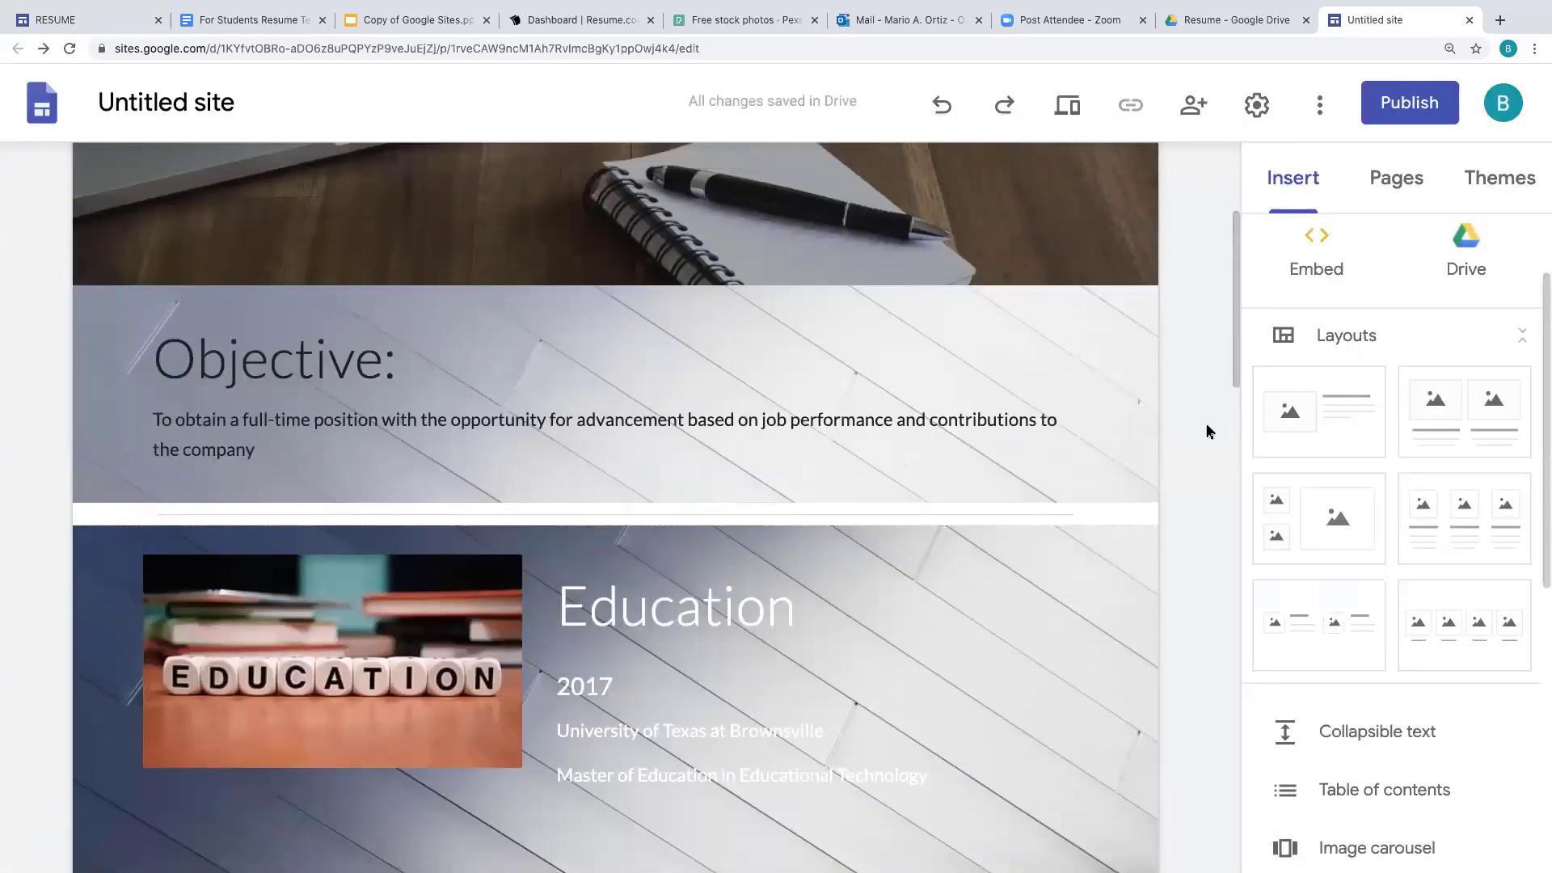
{"action": "scroll", "coordinate": [1210, 432], "scroll_direction": "down", "scroll_amount": 3}
{"action": "scroll", "coordinate": [1210, 432], "scroll_direction": "up", "scroll_amount": 5}
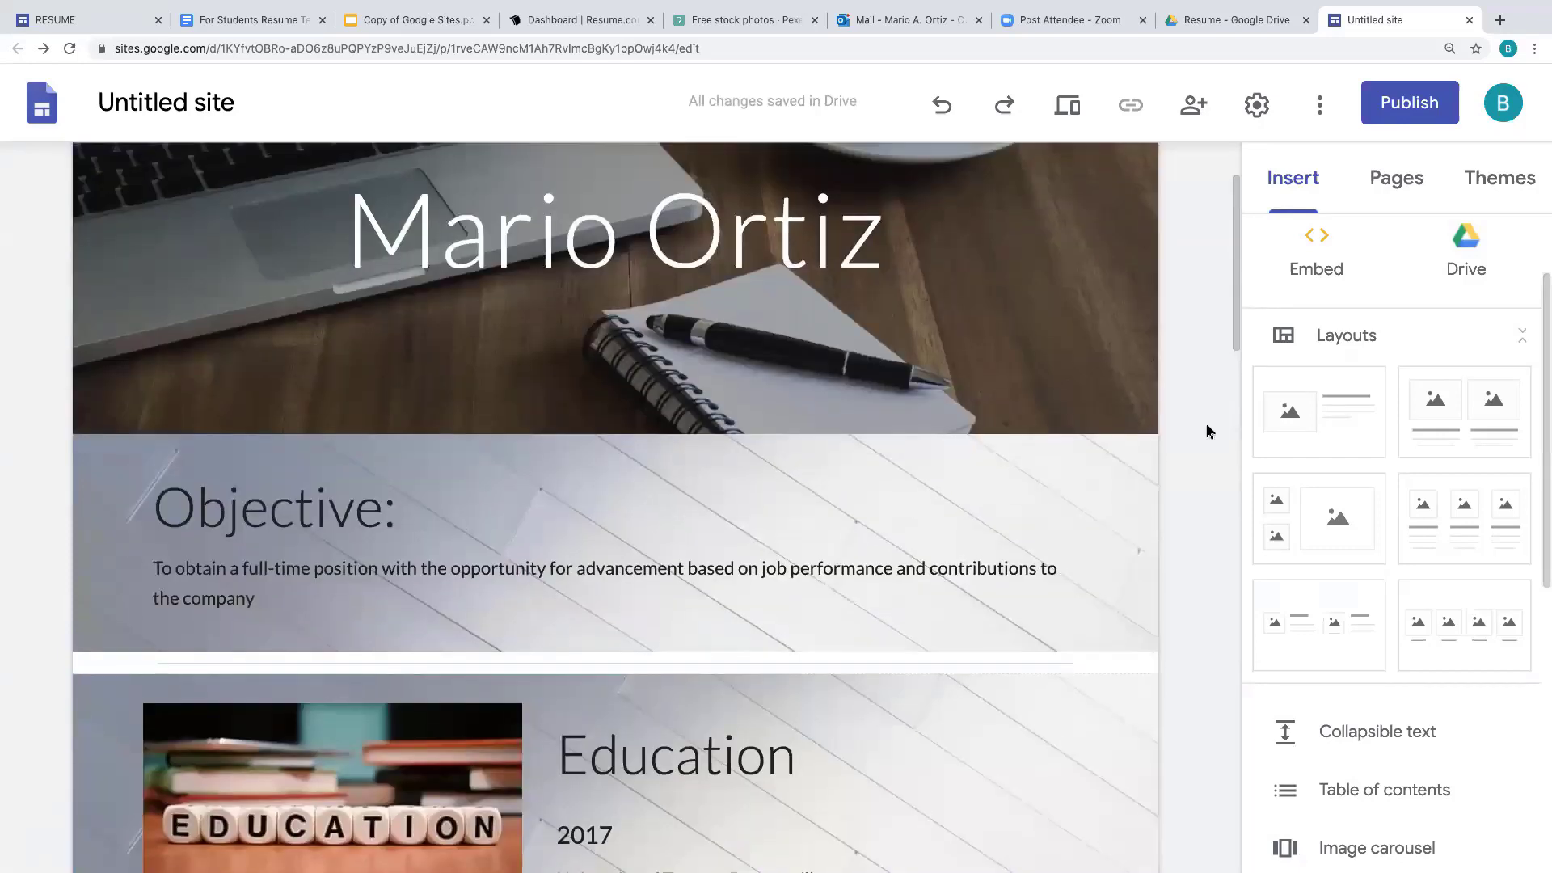
{"action": "scroll", "coordinate": [1210, 432], "scroll_direction": "up", "scroll_amount": 2}
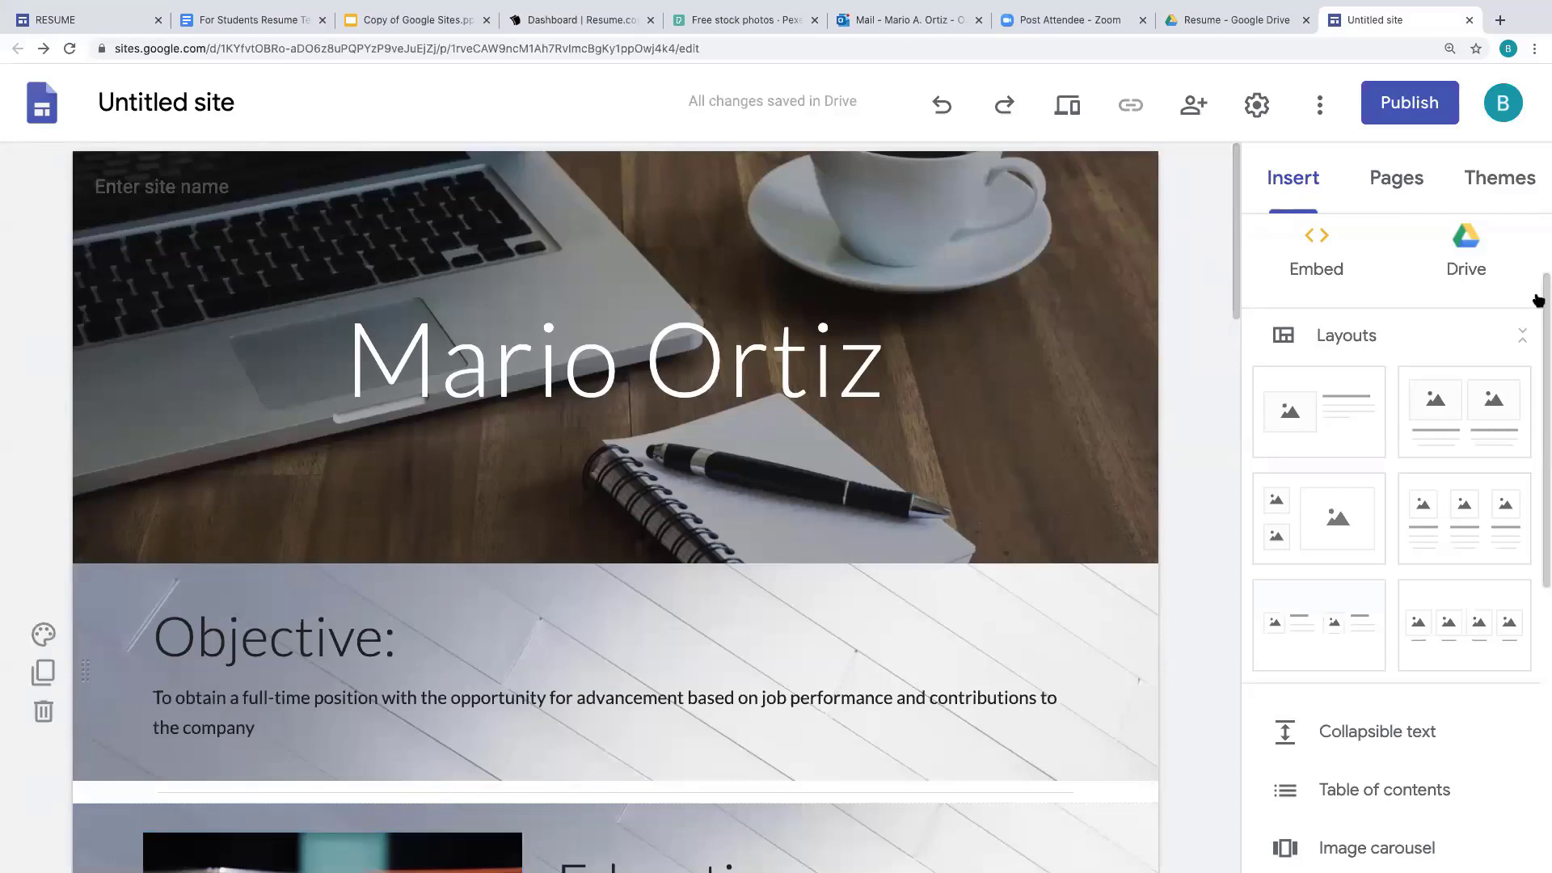
- Try adding a new page named 'Aboutr', then switch to the Drive tab after the connection drops
{"action": "left_click", "coordinate": [1403, 185]}
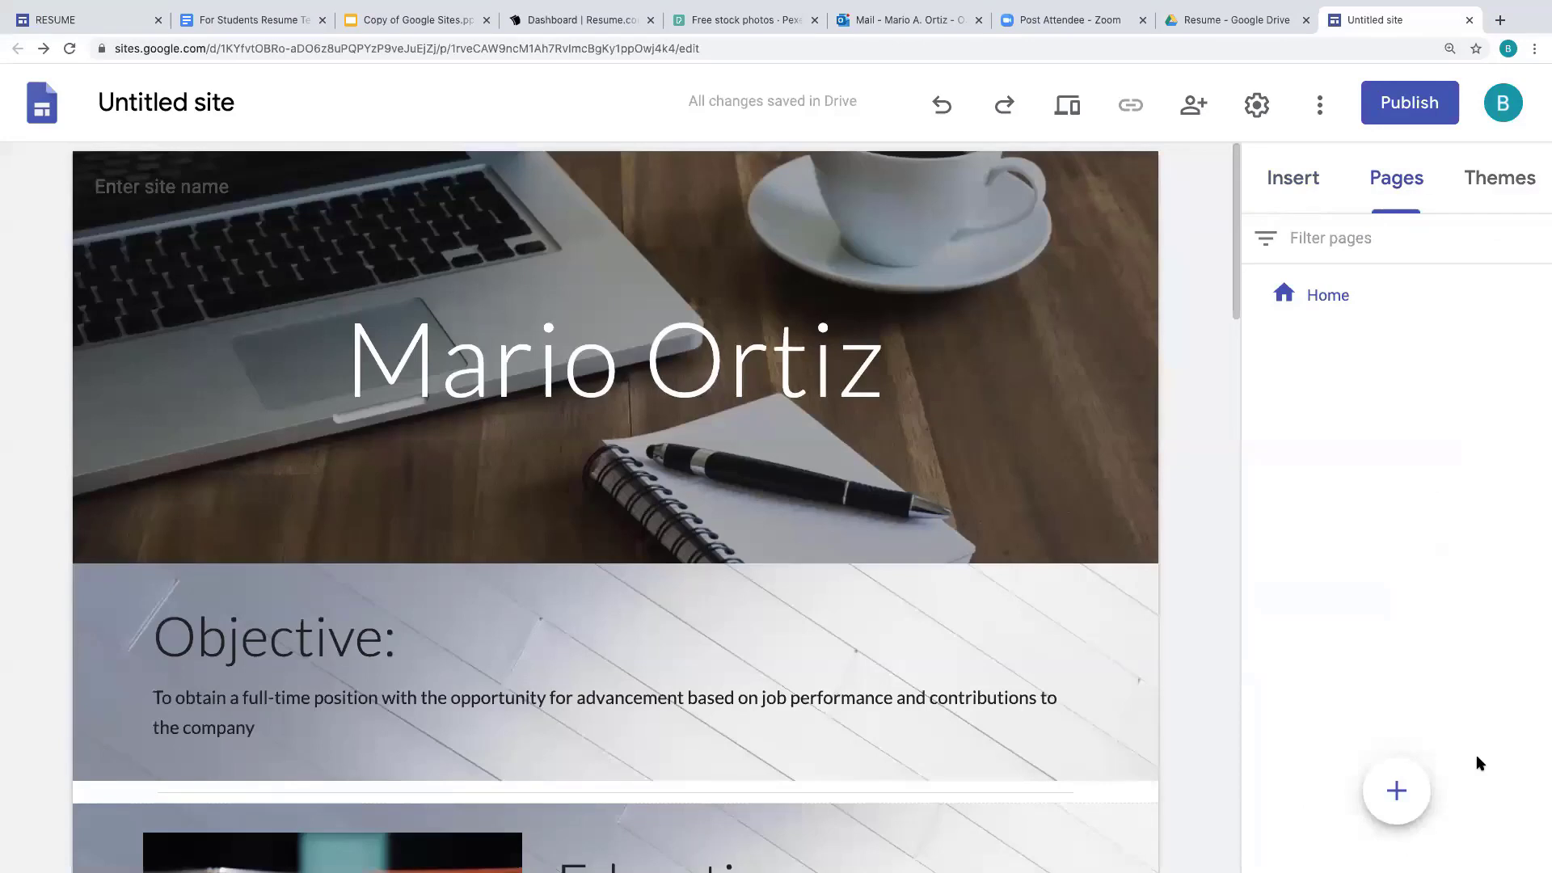
{"action": "left_click", "coordinate": [1397, 790]}
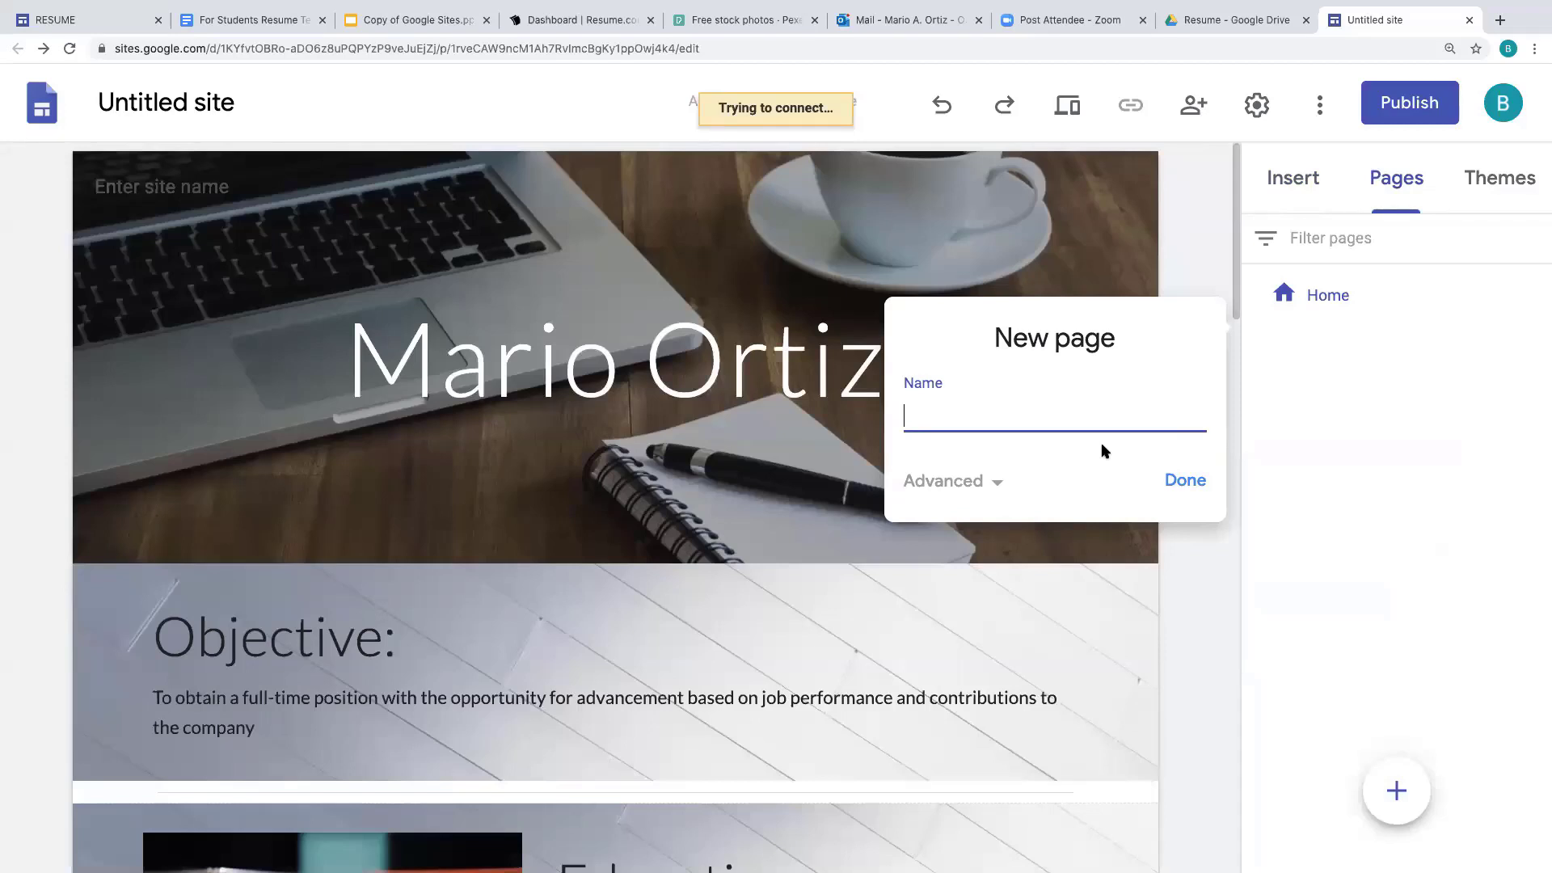
{"action": "type", "text": "Aboutr"}
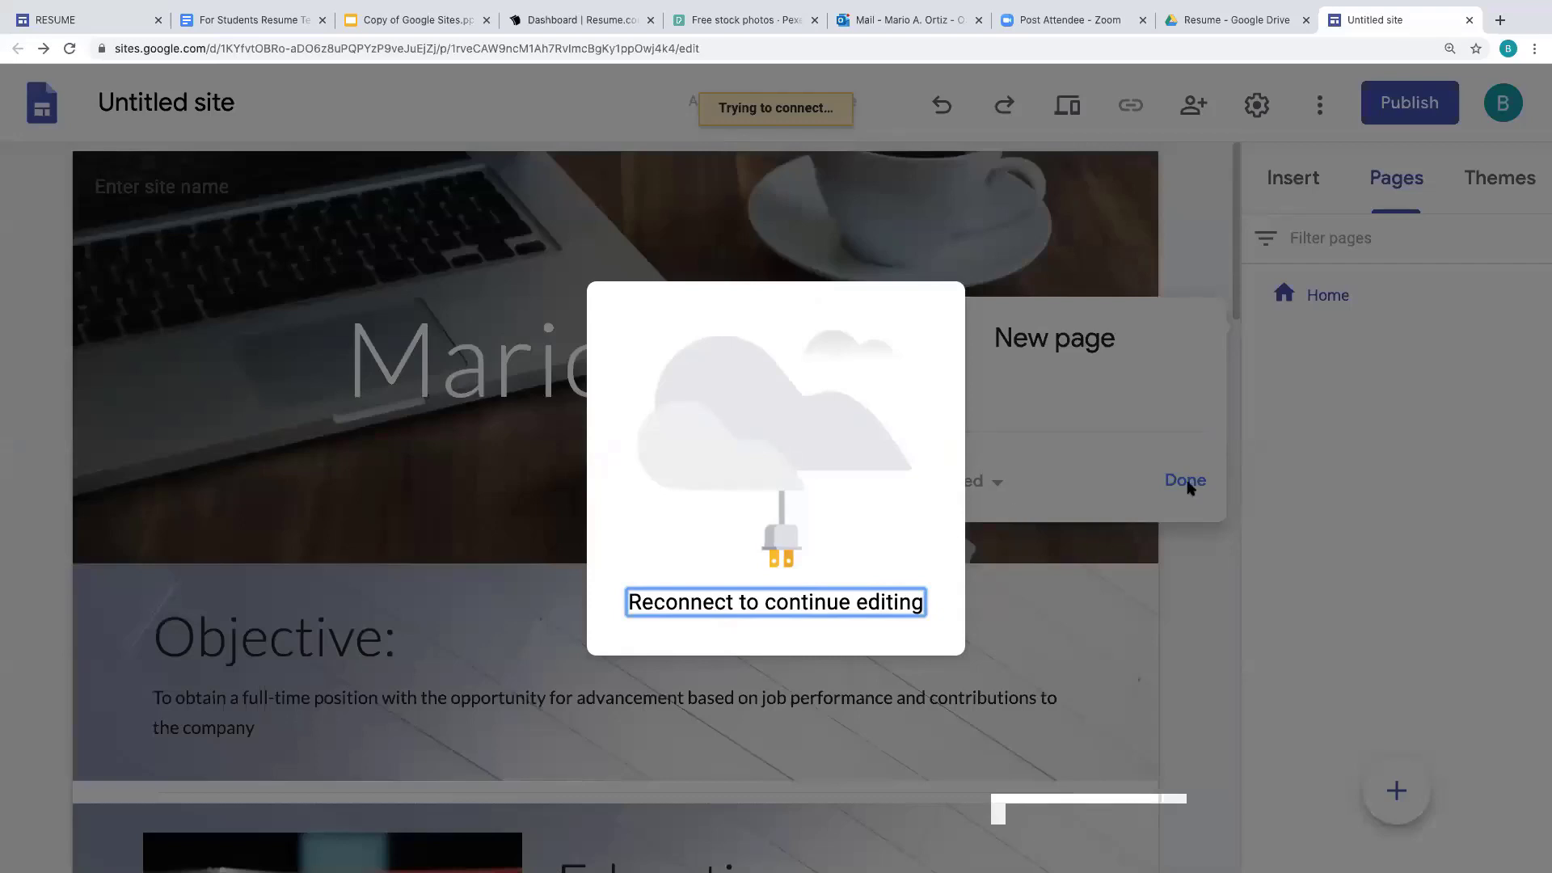
{"action": "key", "text": "super+r"}
{"action": "left_click", "coordinate": [1284, 19]}
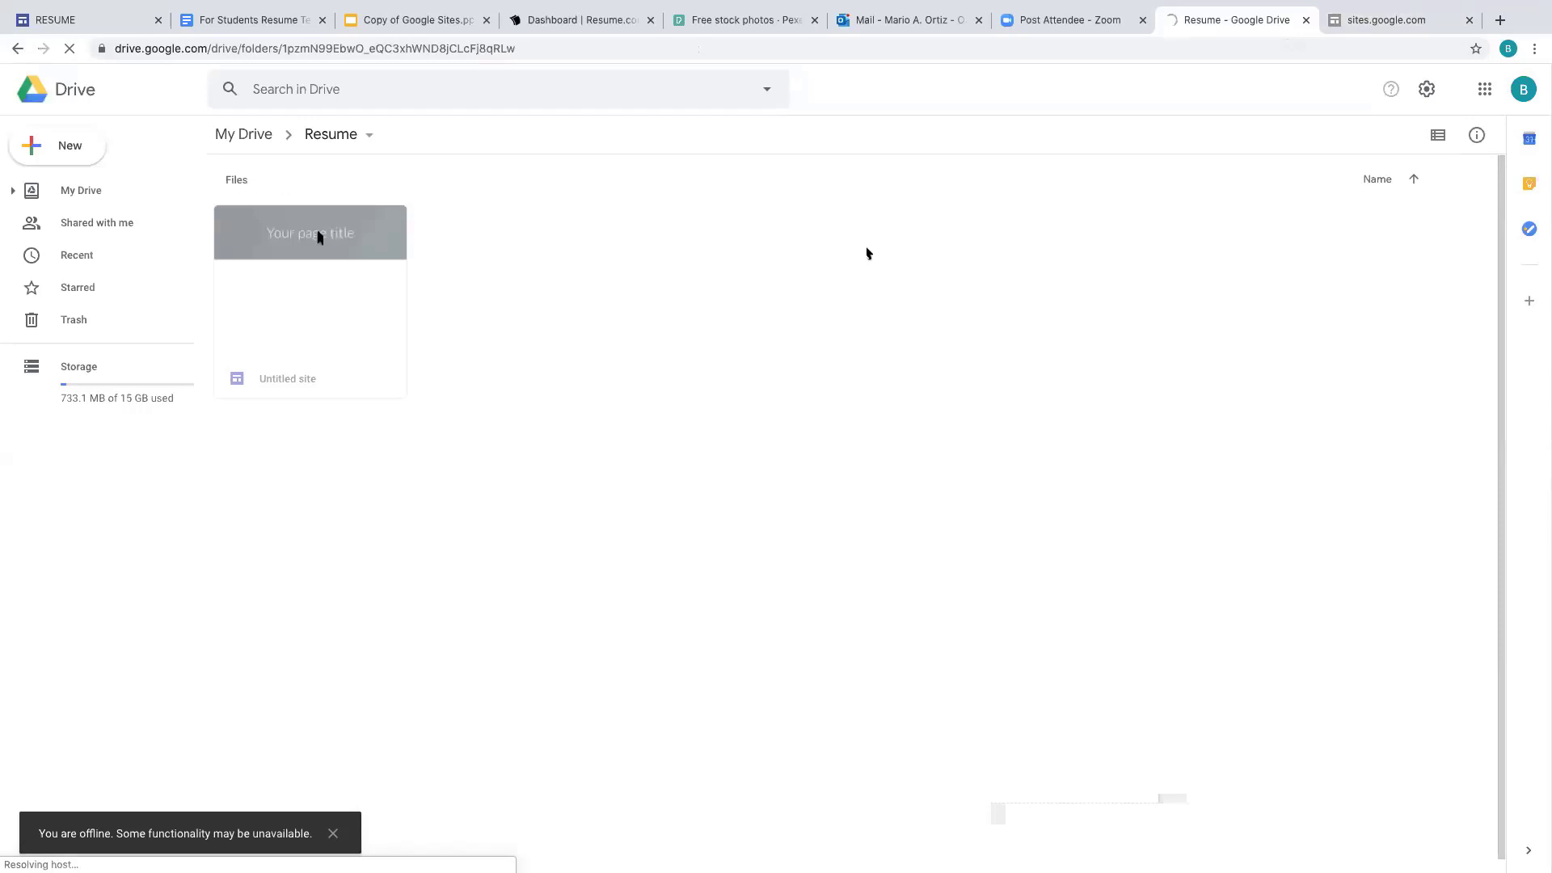
- Reload the site editor after the lost connection, then return to the Drive Resume tab
{"action": "left_click", "coordinate": [1396, 24]}
{"action": "left_click", "coordinate": [71, 50]}
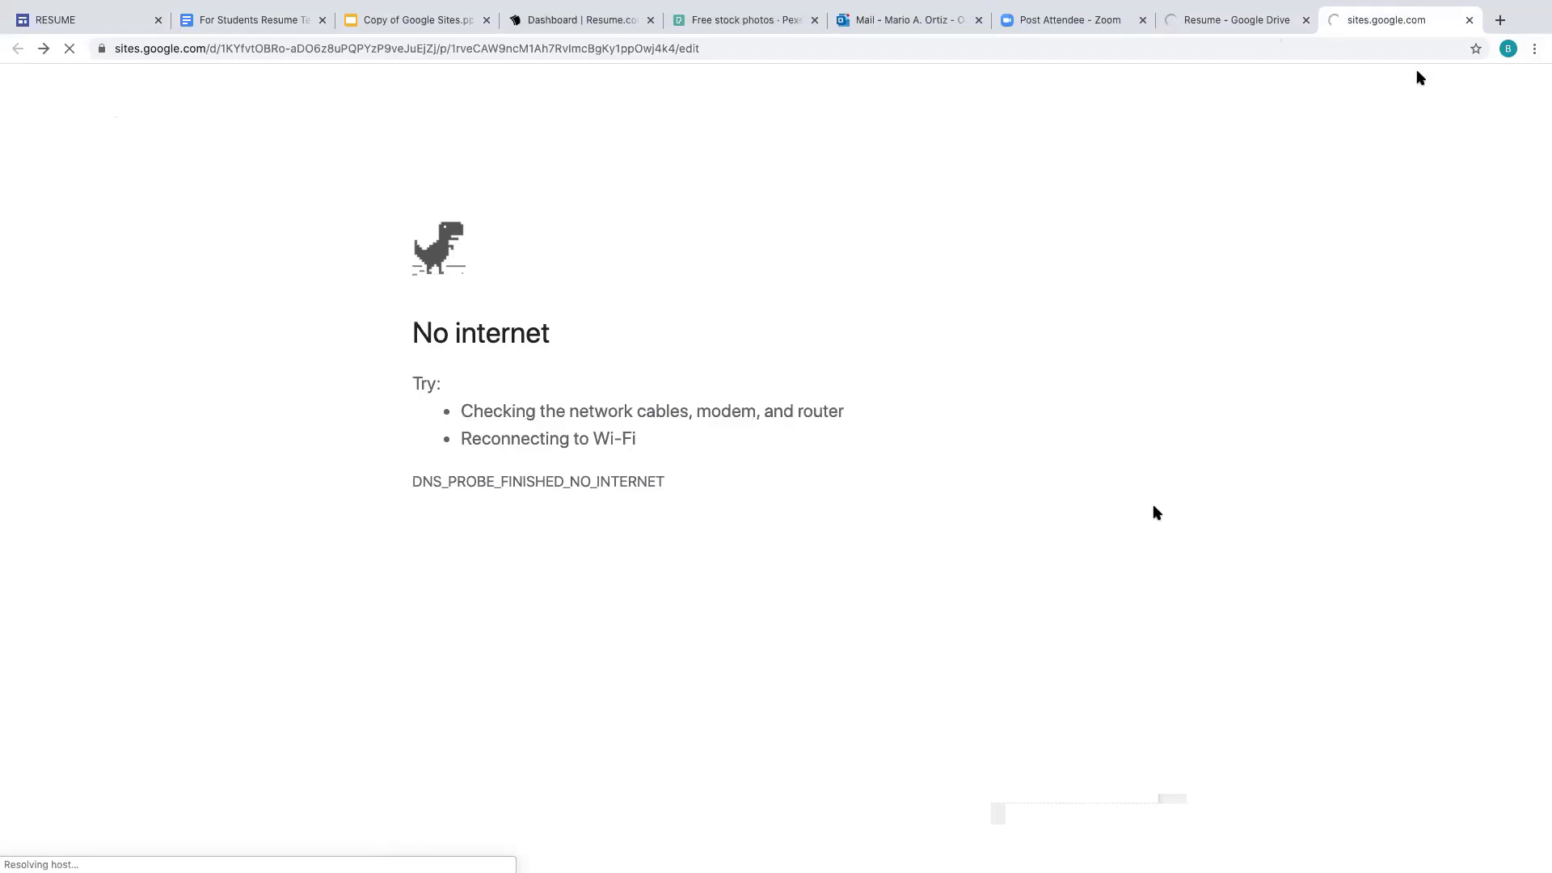
{"action": "left_click", "coordinate": [1276, 23]}
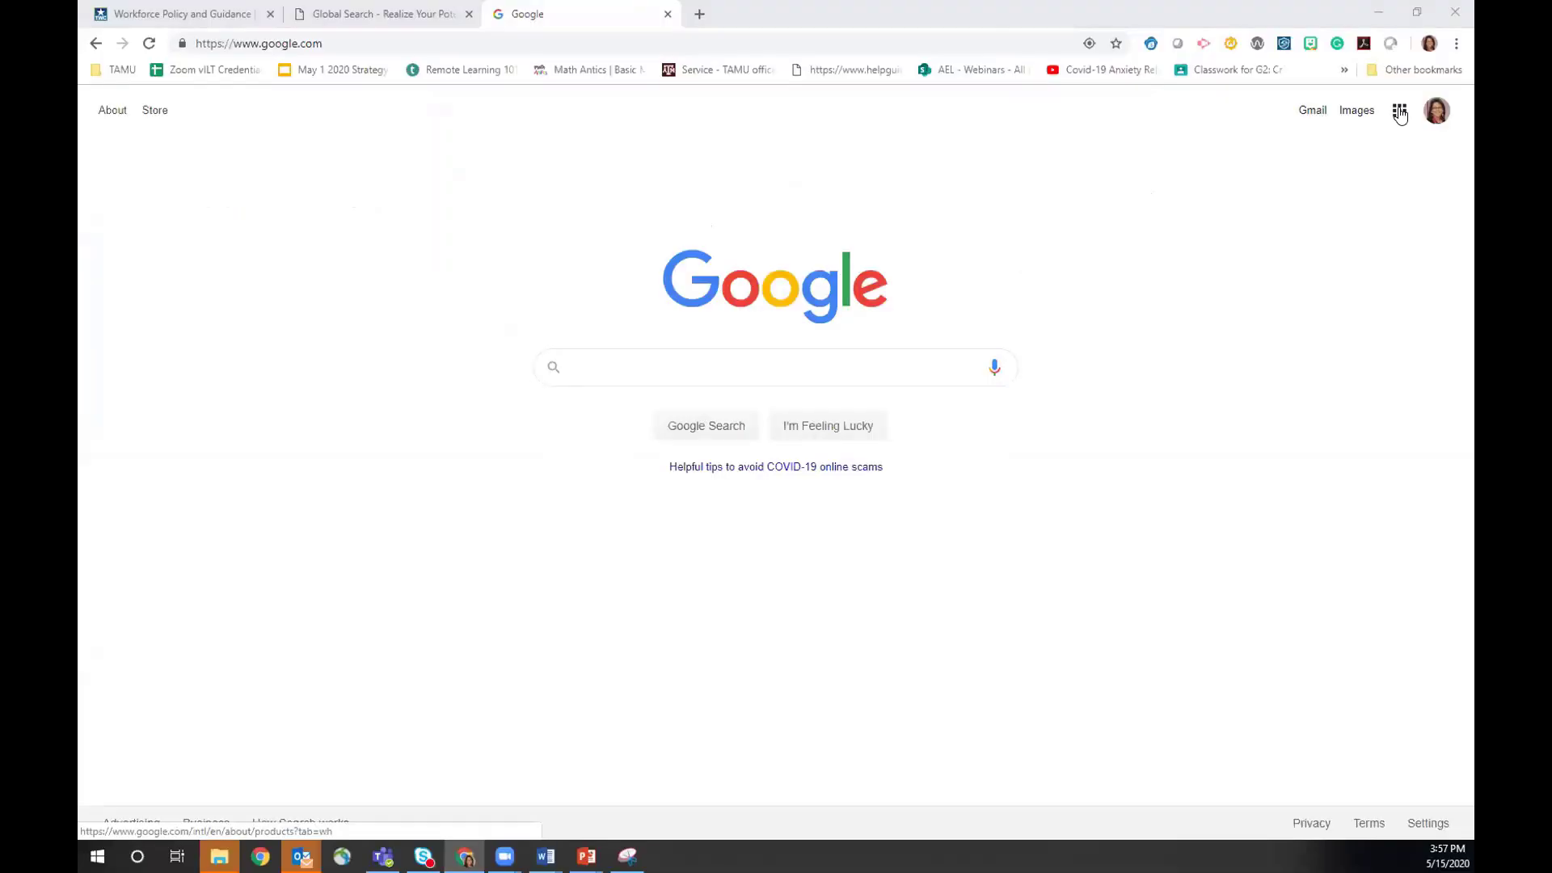
- Go to Google Drive from the apps grid and create a new folder named 'Resume'
{"action": "left_click", "coordinate": [1399, 111]}
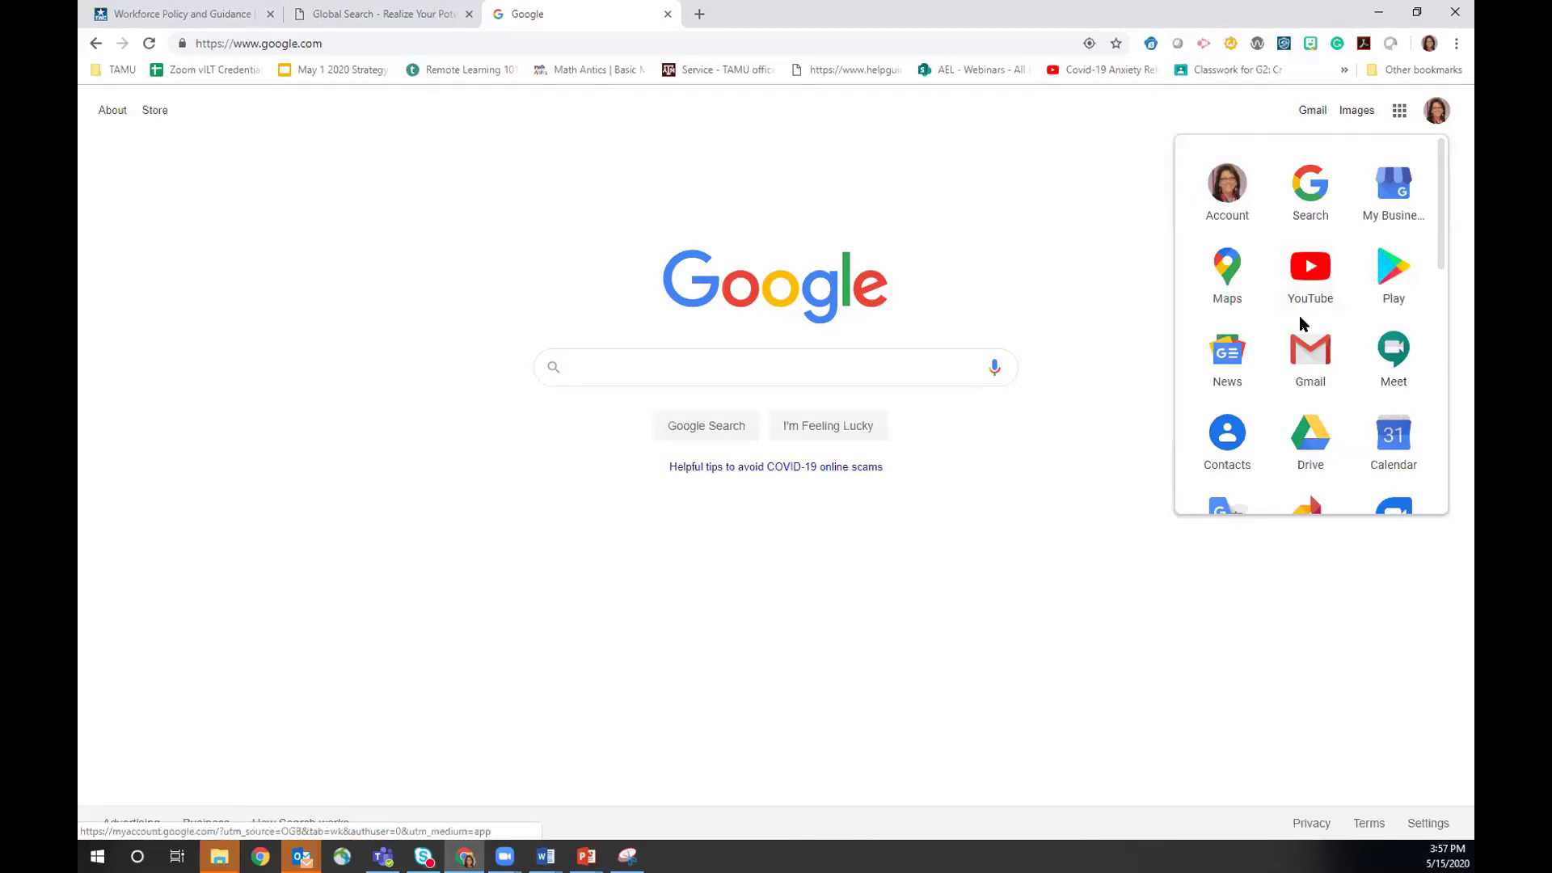
{"action": "left_click", "coordinate": [1311, 435]}
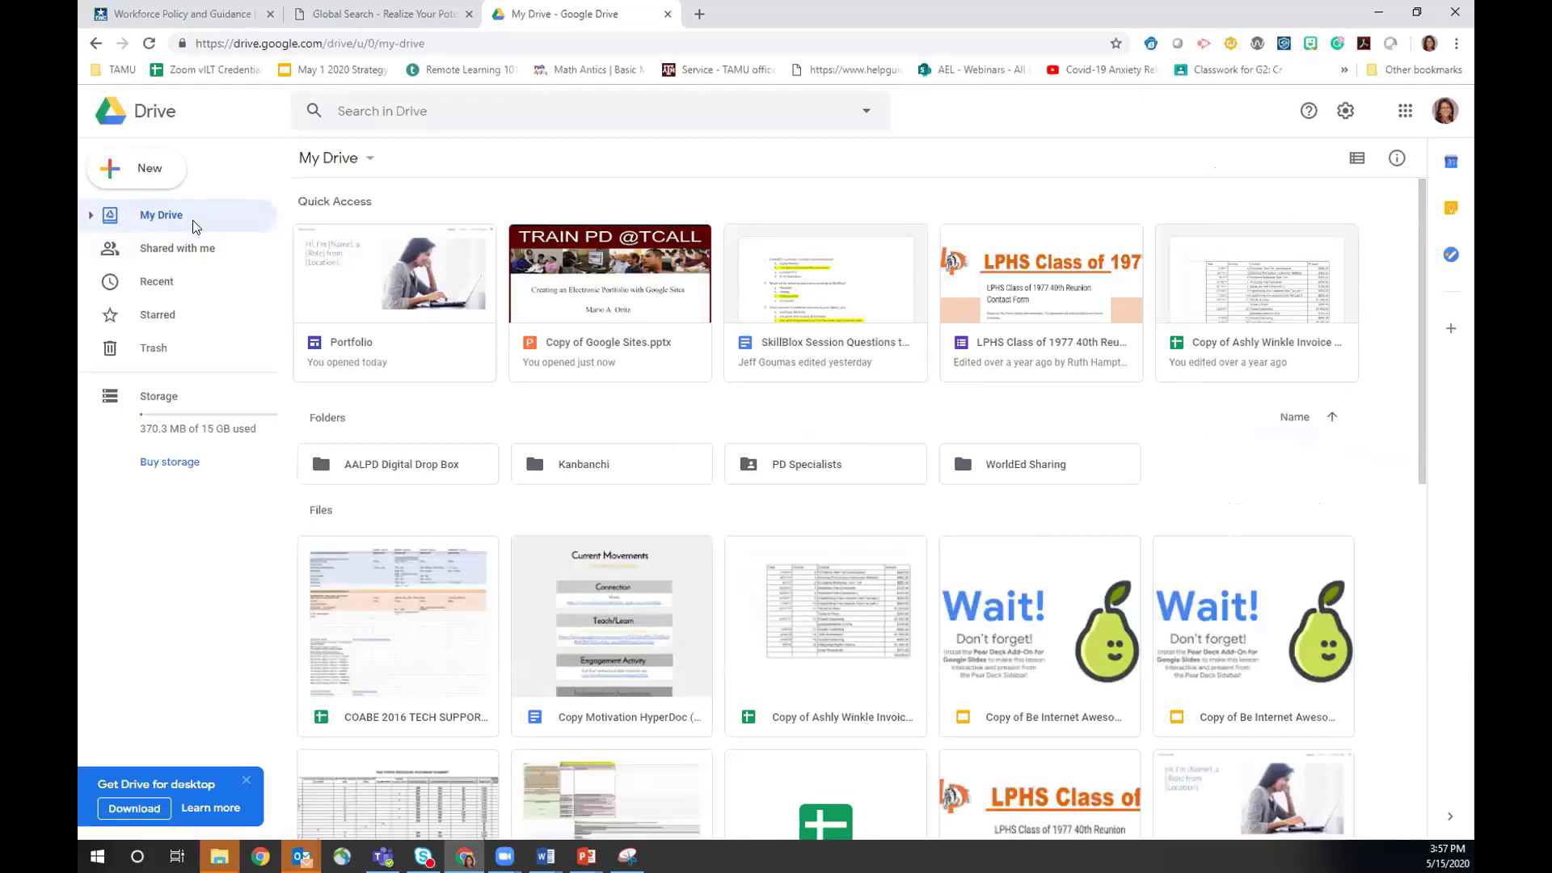
{"action": "left_click", "coordinate": [132, 171]}
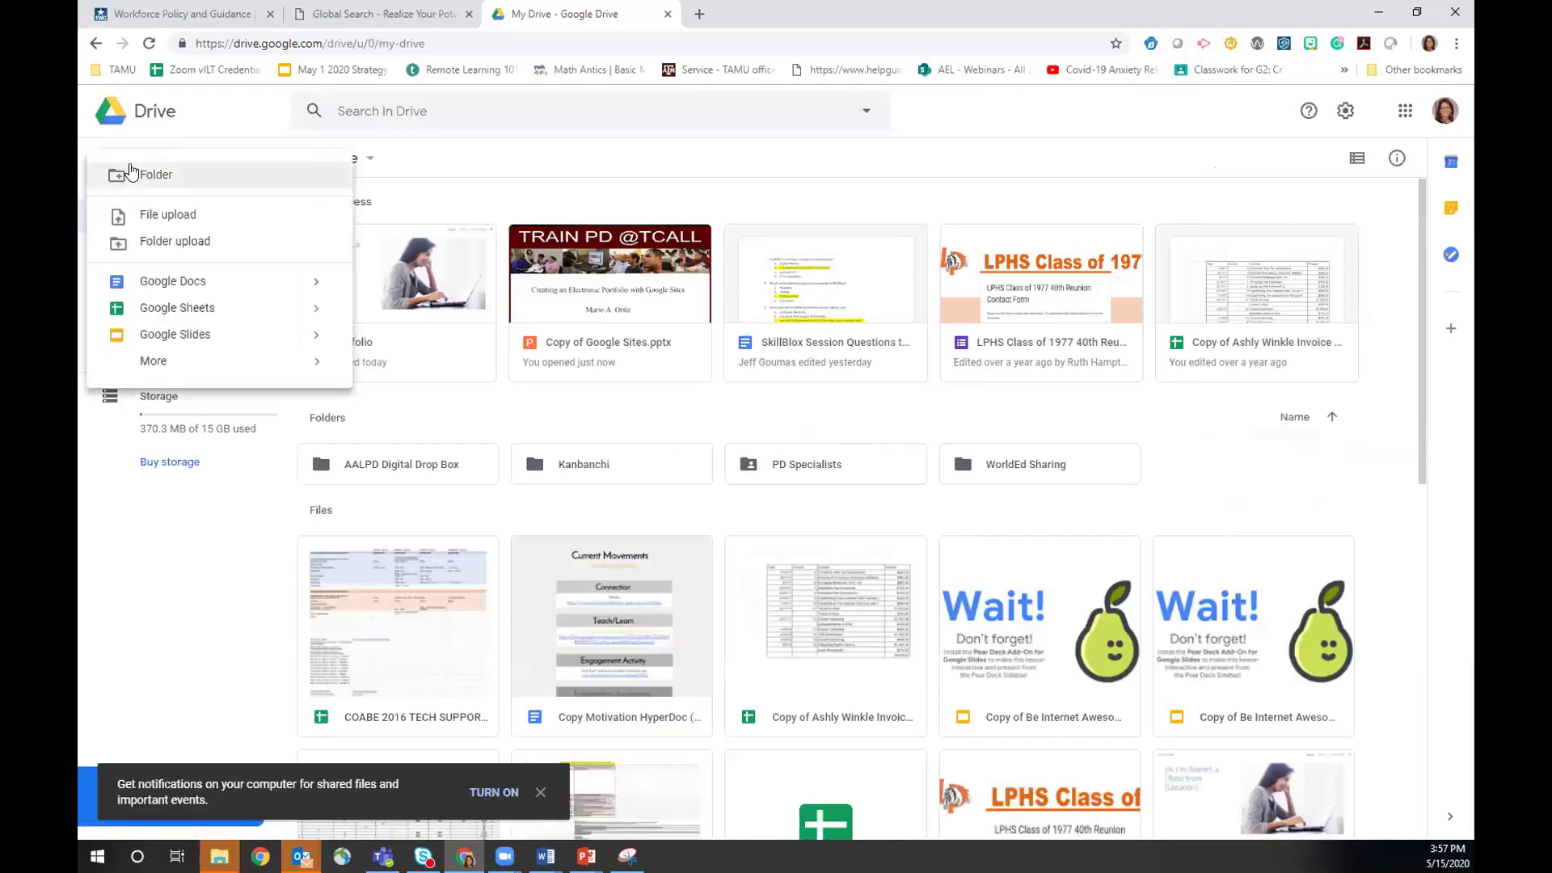
{"action": "left_click", "coordinate": [132, 174]}
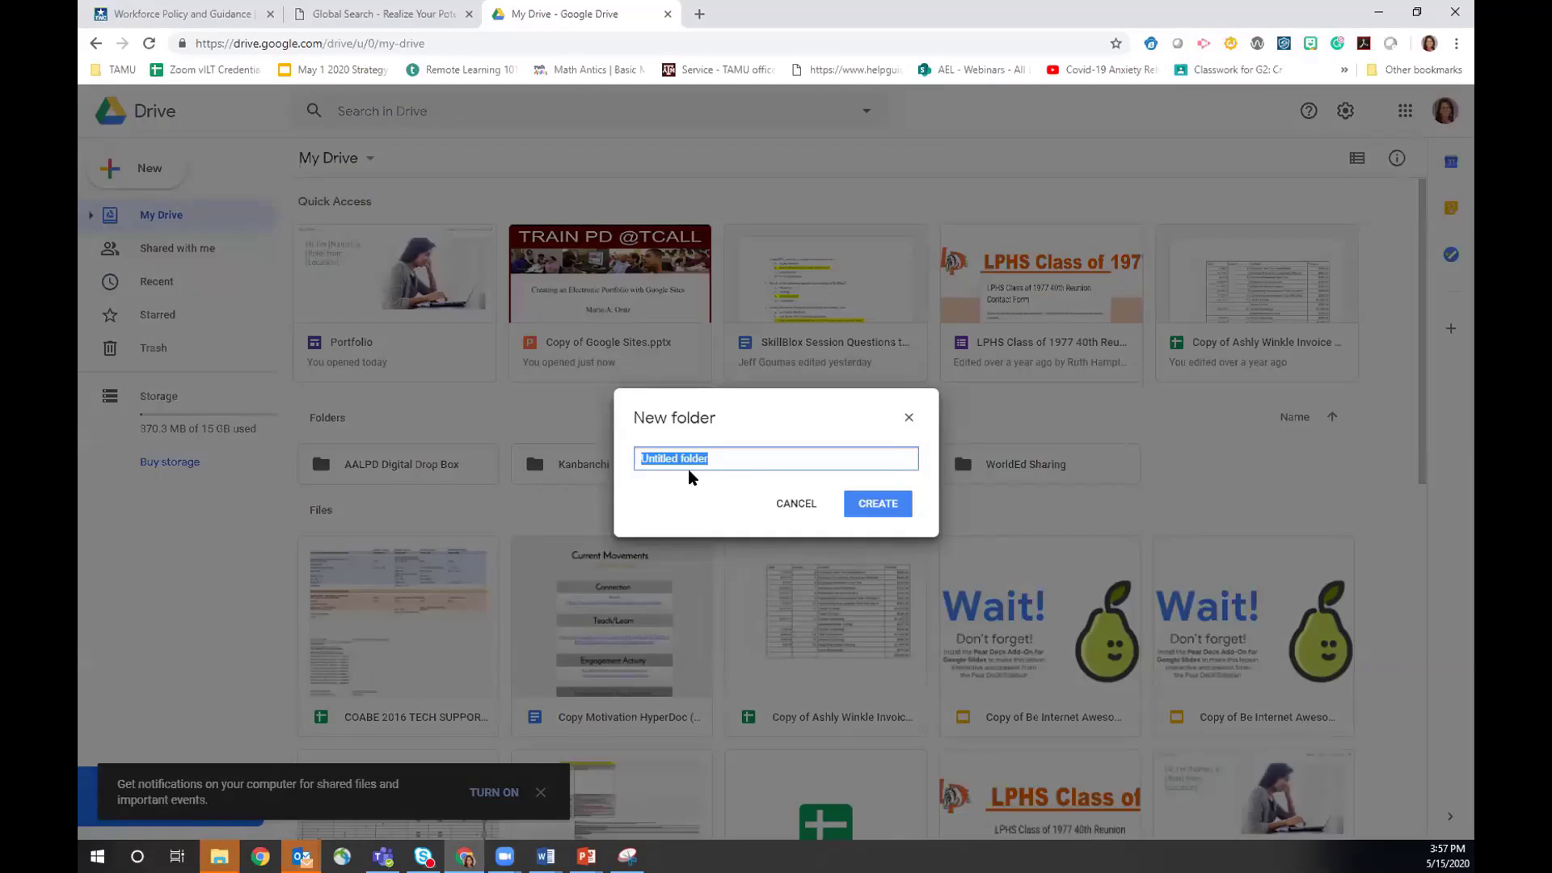
{"action": "type", "text": "Resume"}
{"action": "left_click", "coordinate": [875, 506]}
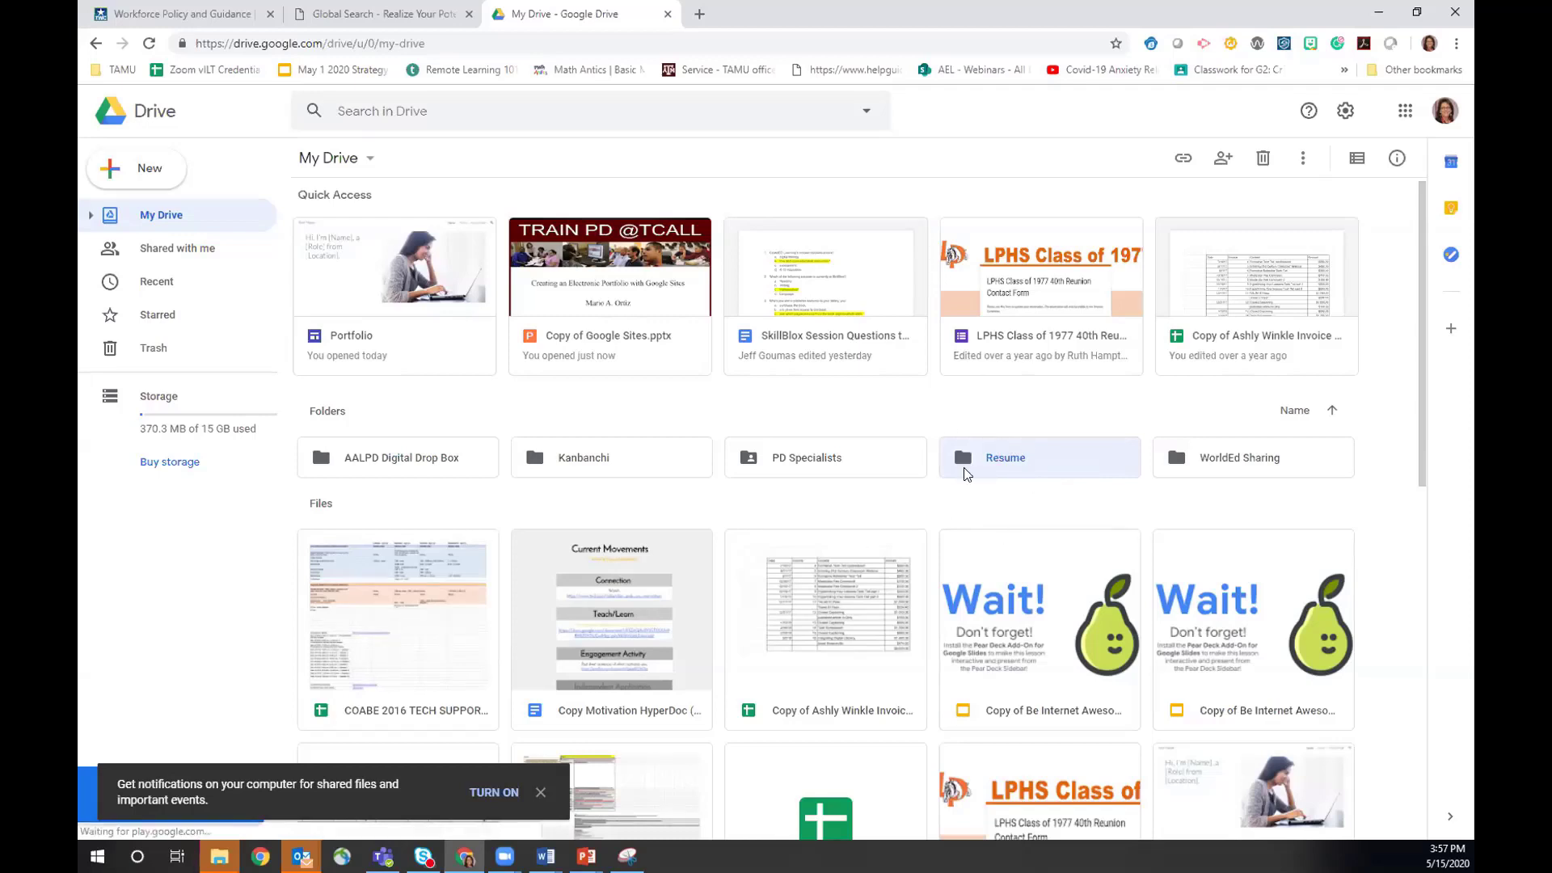
- Inside the Resume folder, create a new Google Site via More > Google Sites
{"action": "double_click", "coordinate": [1006, 464]}
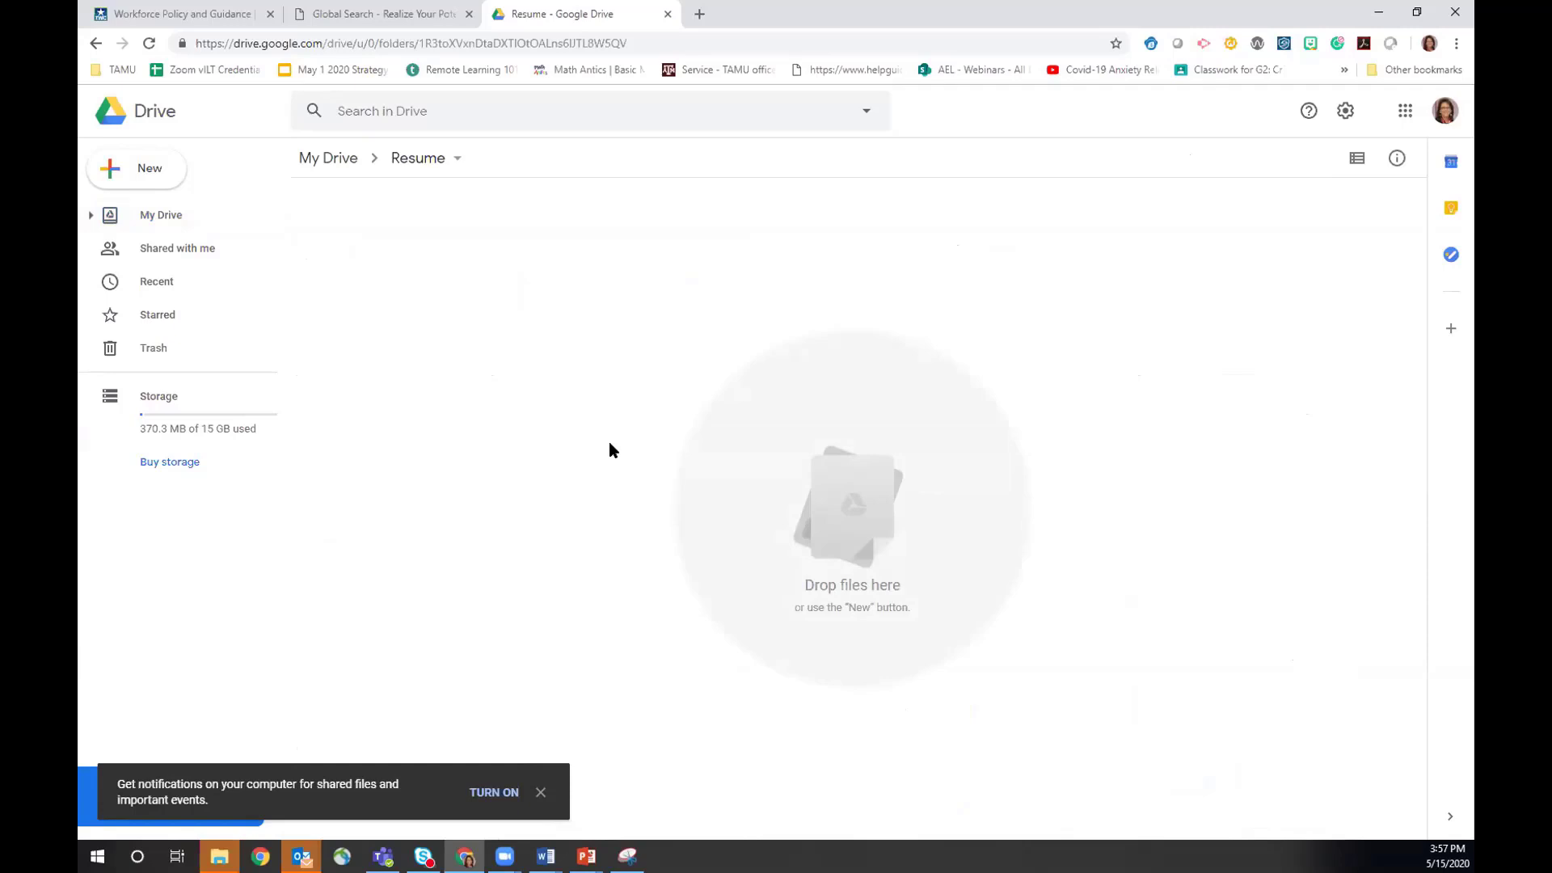
{"action": "right_click", "coordinate": [552, 293]}
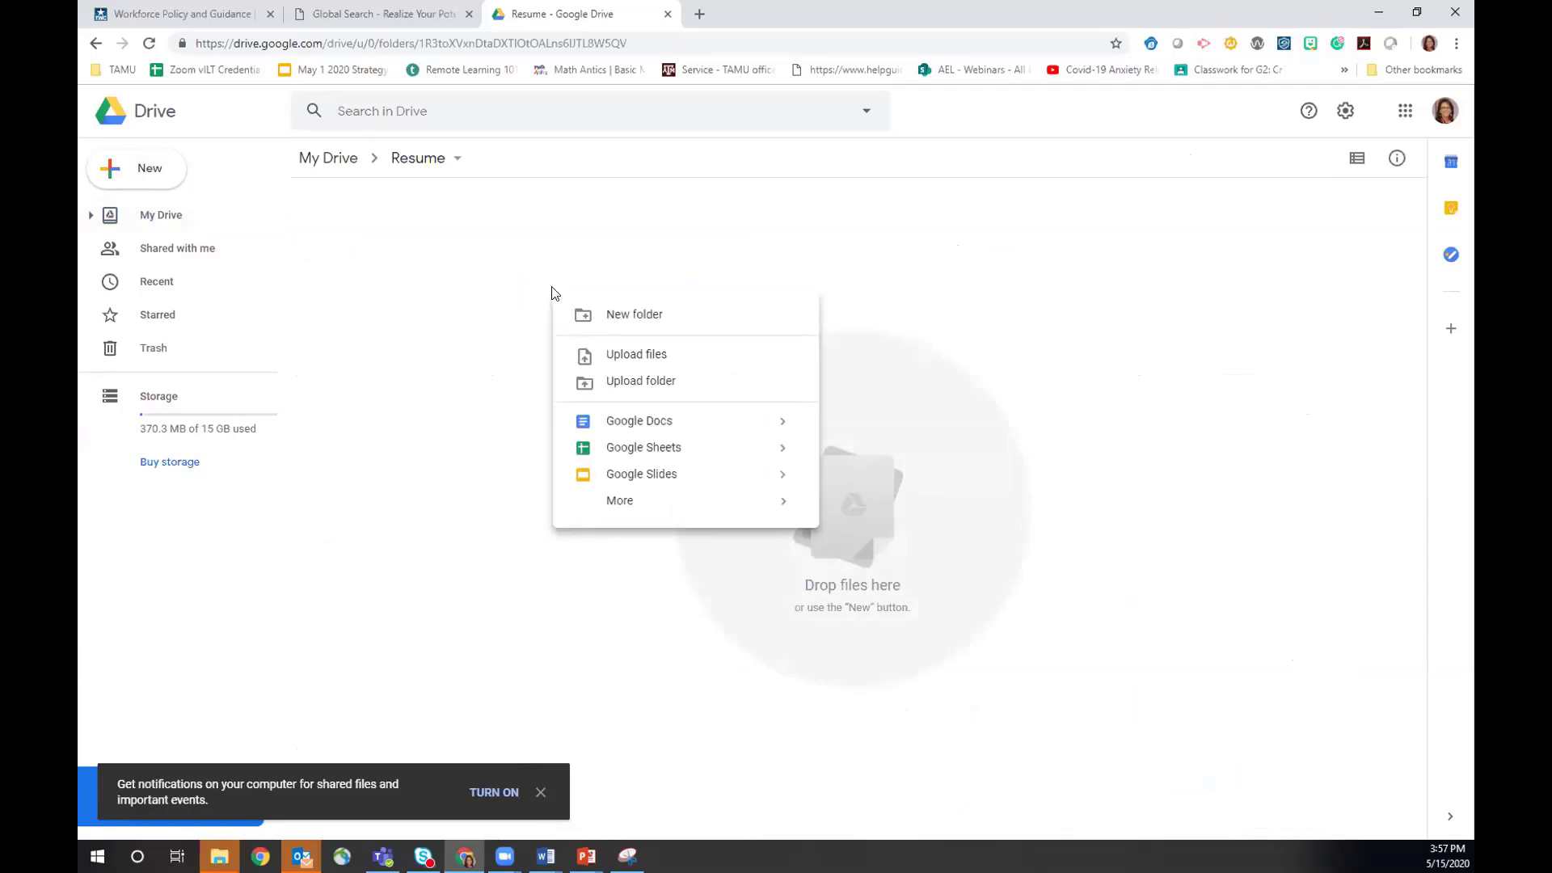
{"action": "mouse_move", "coordinate": [638, 503]}
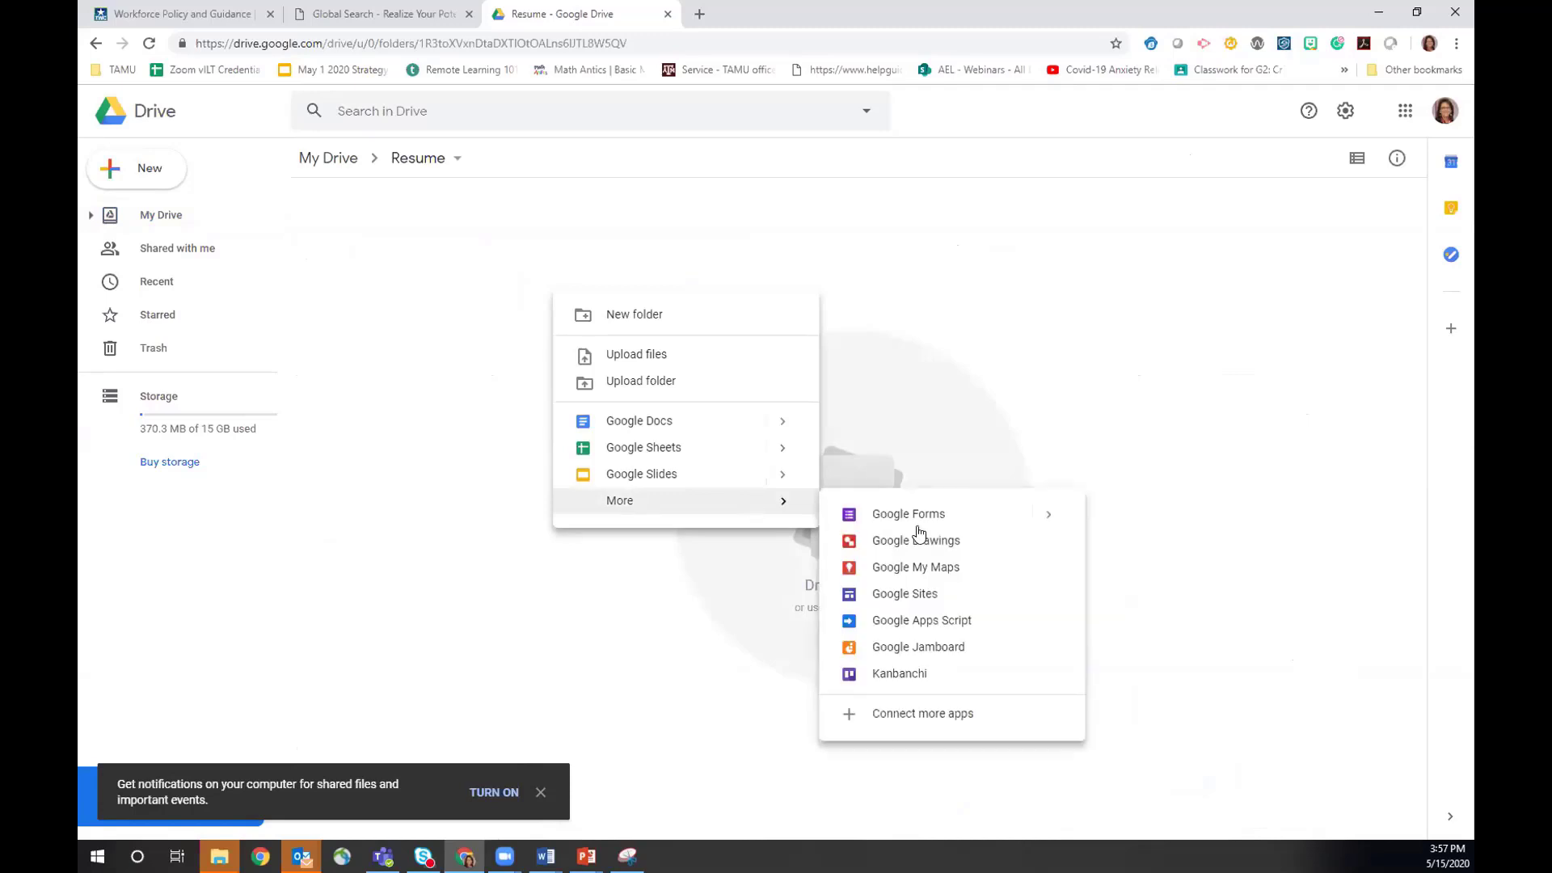
{"action": "left_click", "coordinate": [907, 599]}
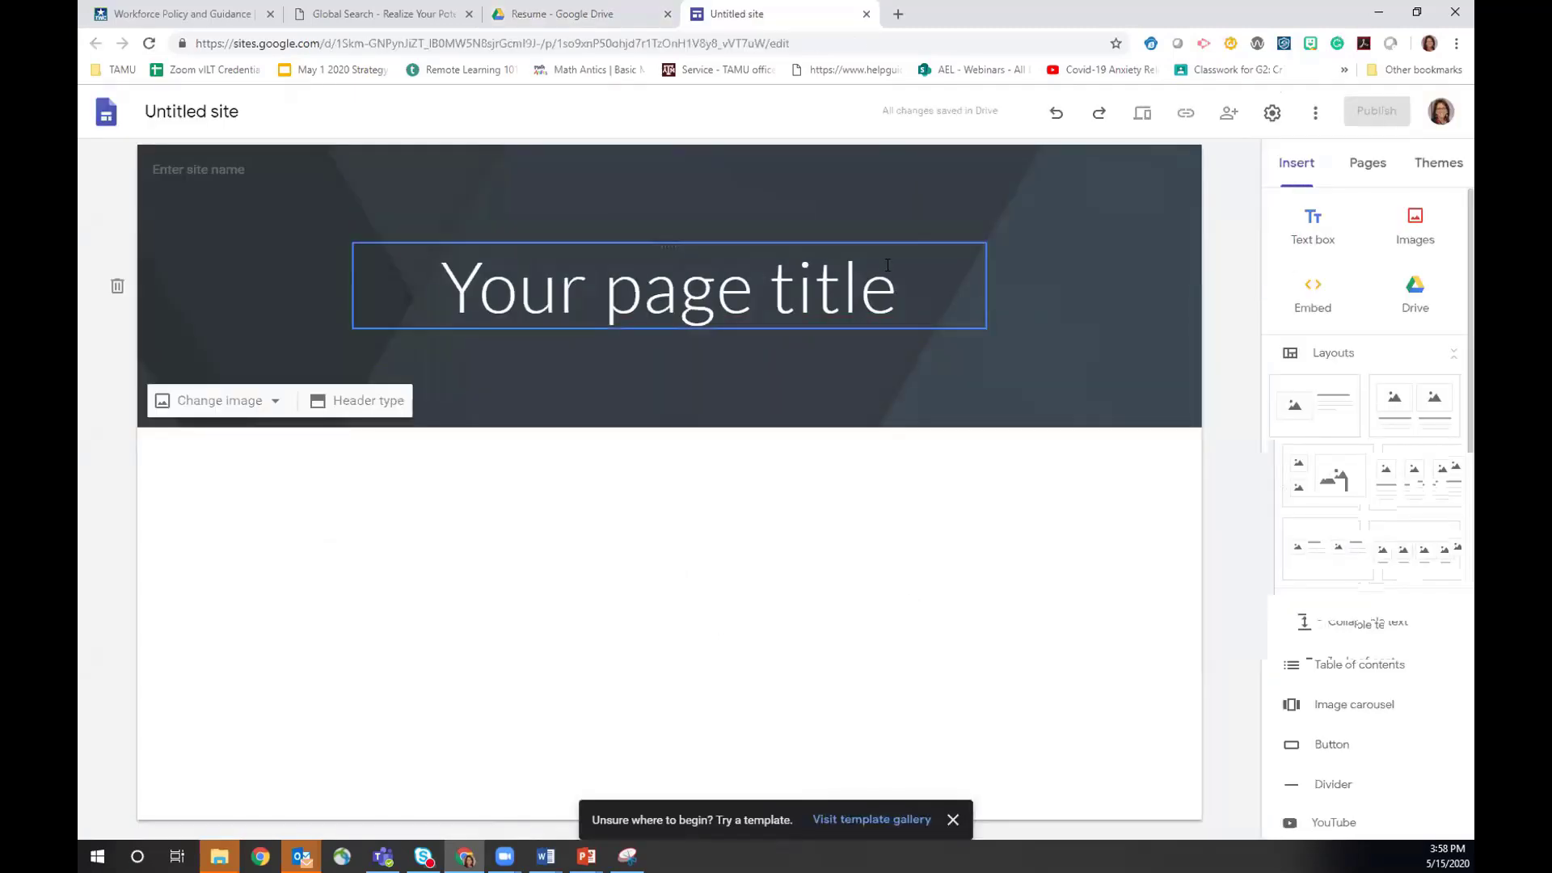
- Replace the placeholder page title with 'Test Site', dismiss the announcement, and open Publish
{"action": "left_click", "coordinate": [889, 269]}
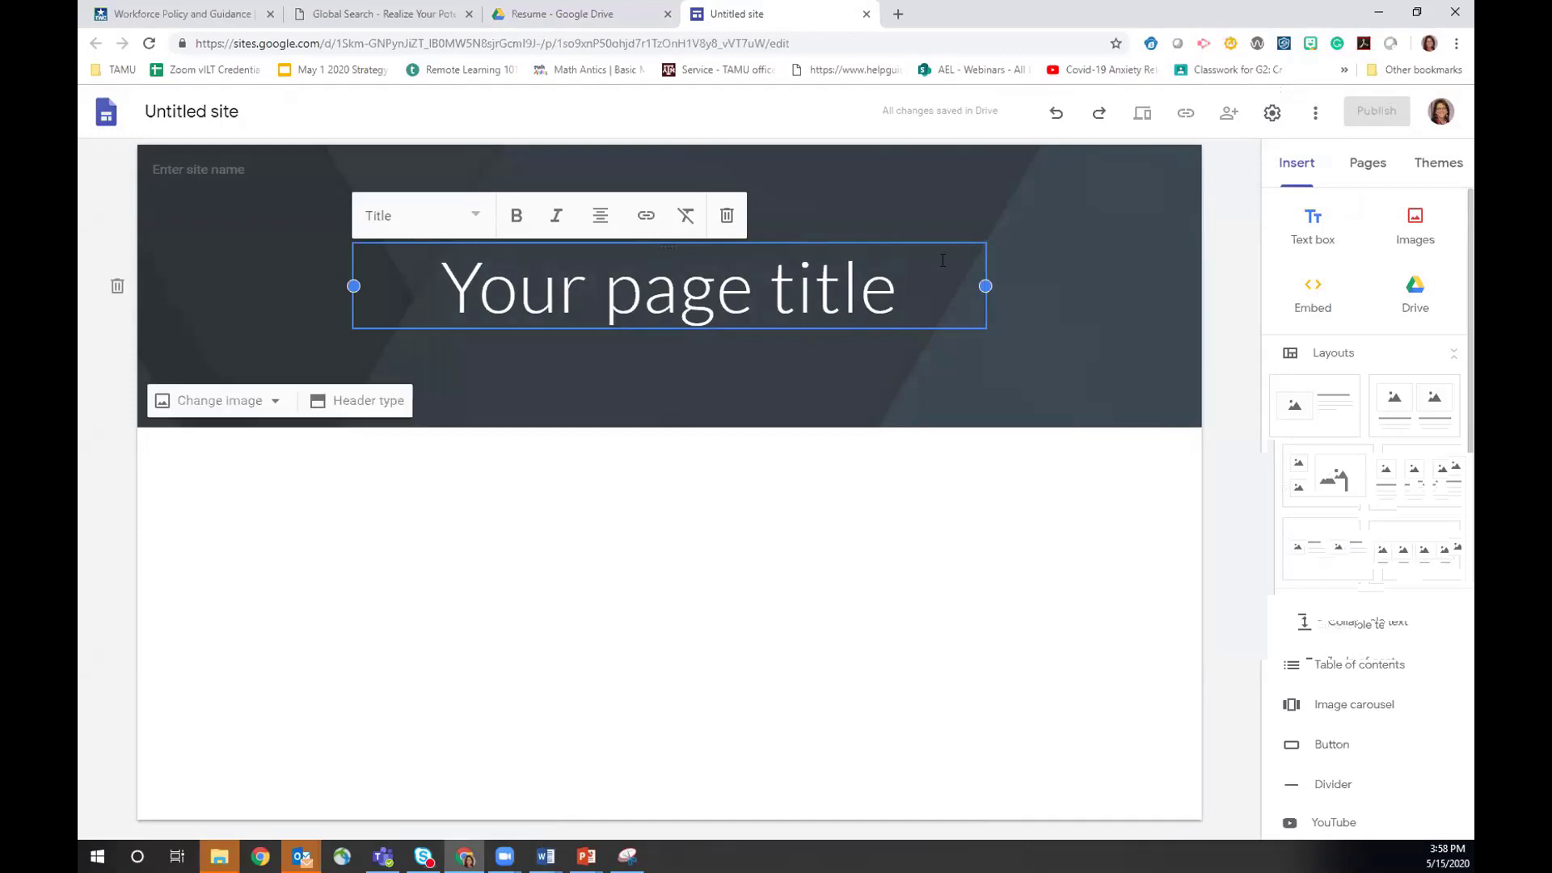
{"action": "left_click", "coordinate": [446, 272]}
{"action": "type", "text": "Test Site"}
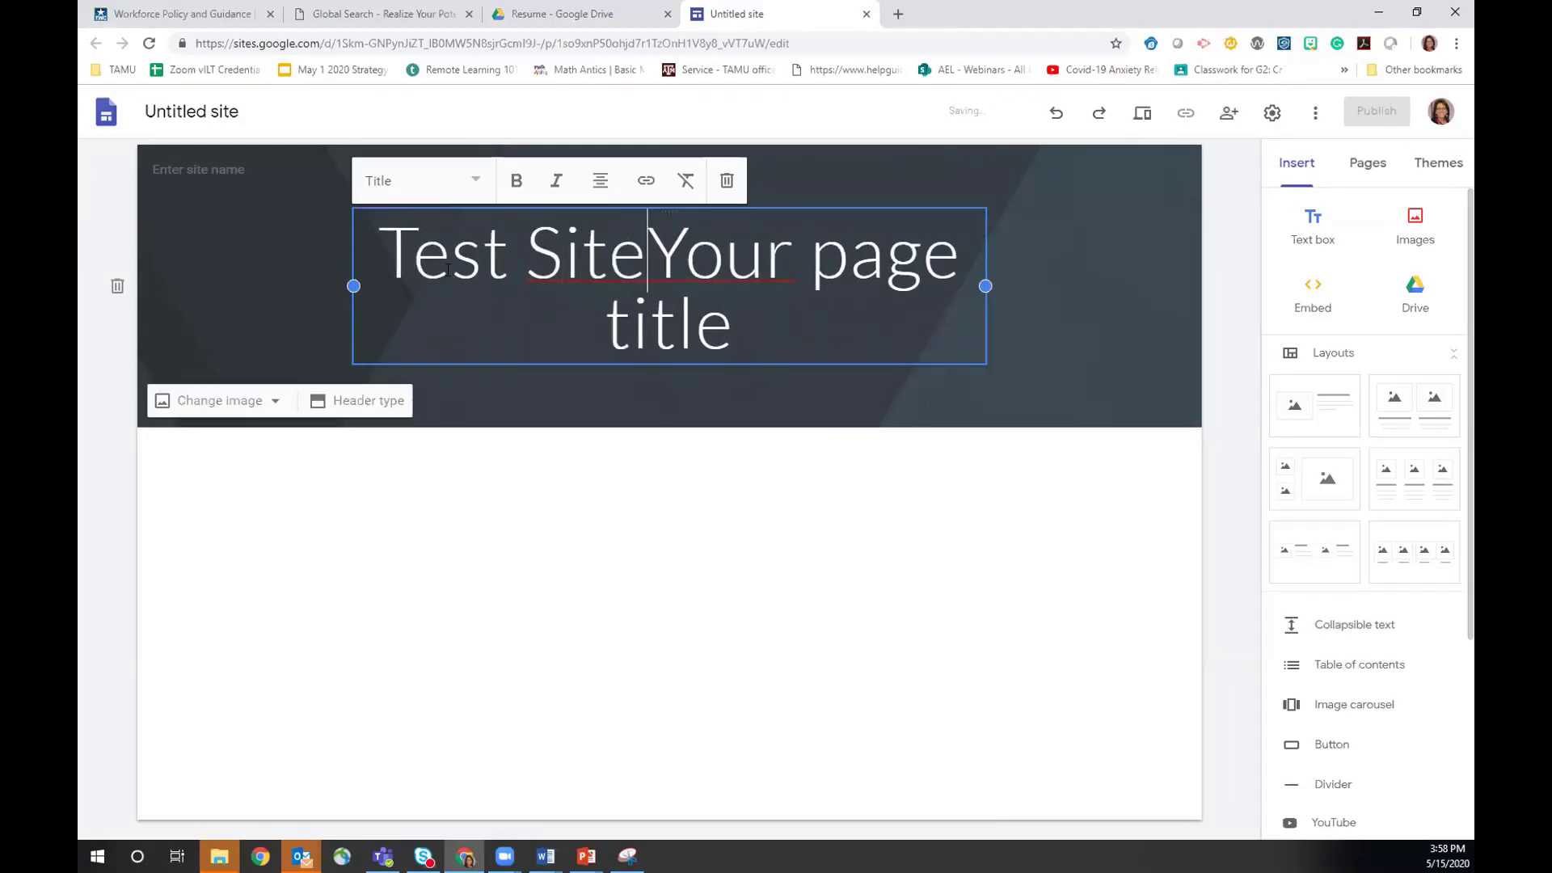
{"action": "key", "text": "Delete"}
{"action": "key", "text": "Delete"}
{"action": "key", "text": "Delete"}
{"action": "key", "text": "Delete"}
{"action": "key", "text": "Delete"}
{"action": "key", "text": "Delete"}
{"action": "key", "text": "Delete"}
{"action": "key", "text": "Delete"}
{"action": "key", "text": "Delete"}
{"action": "key", "text": "Delete"}
{"action": "key", "text": "Delete"}
{"action": "key", "text": "Delete"}
{"action": "key", "text": "Delete"}
{"action": "key", "text": "Delete"}
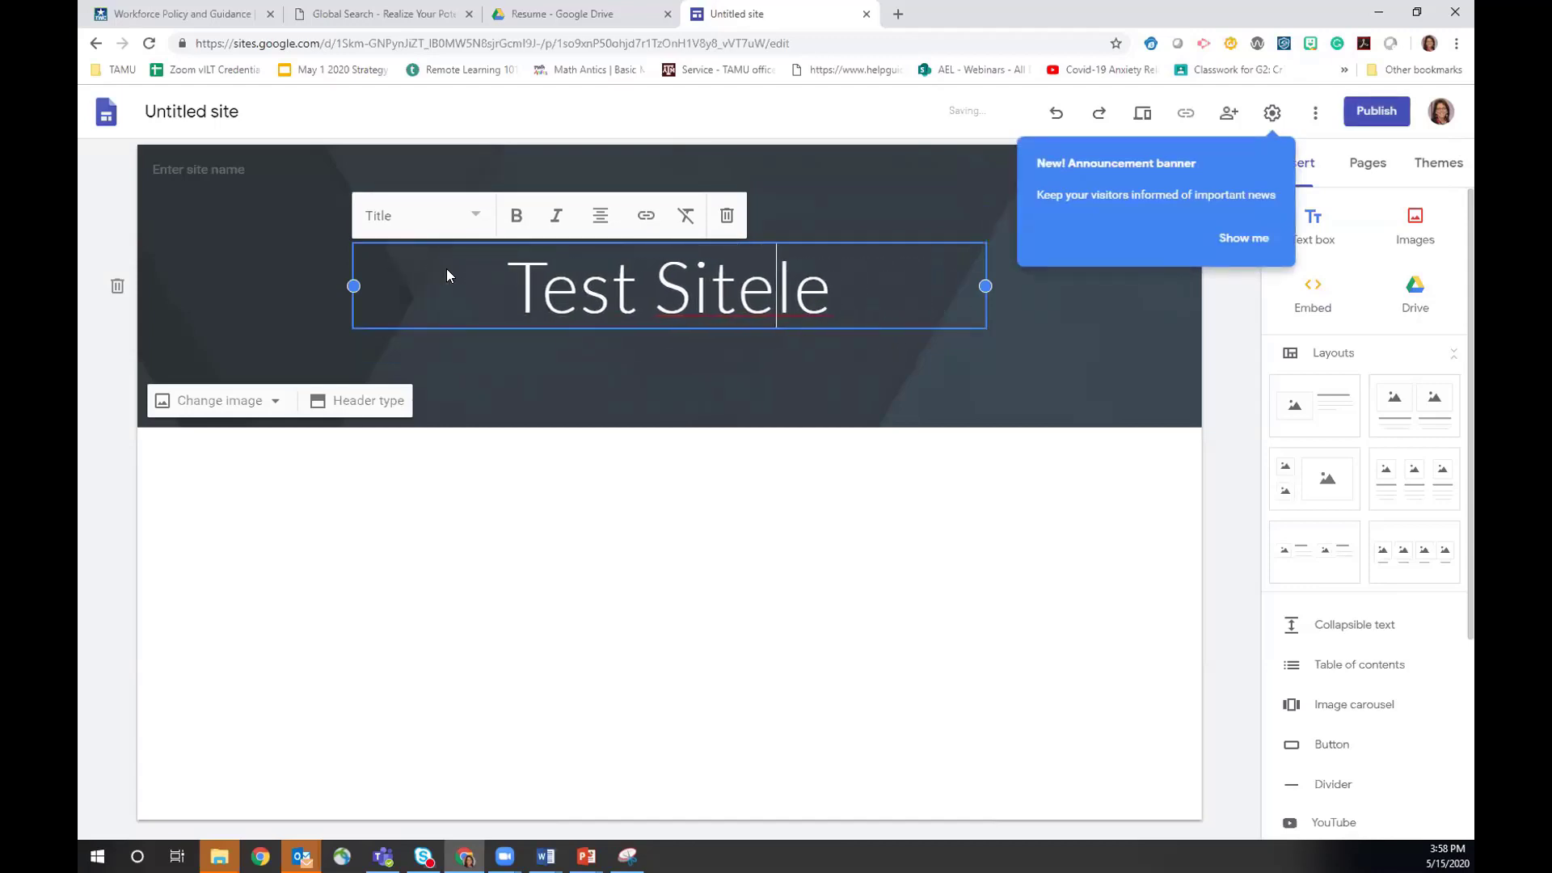
{"action": "key", "text": "Delete"}
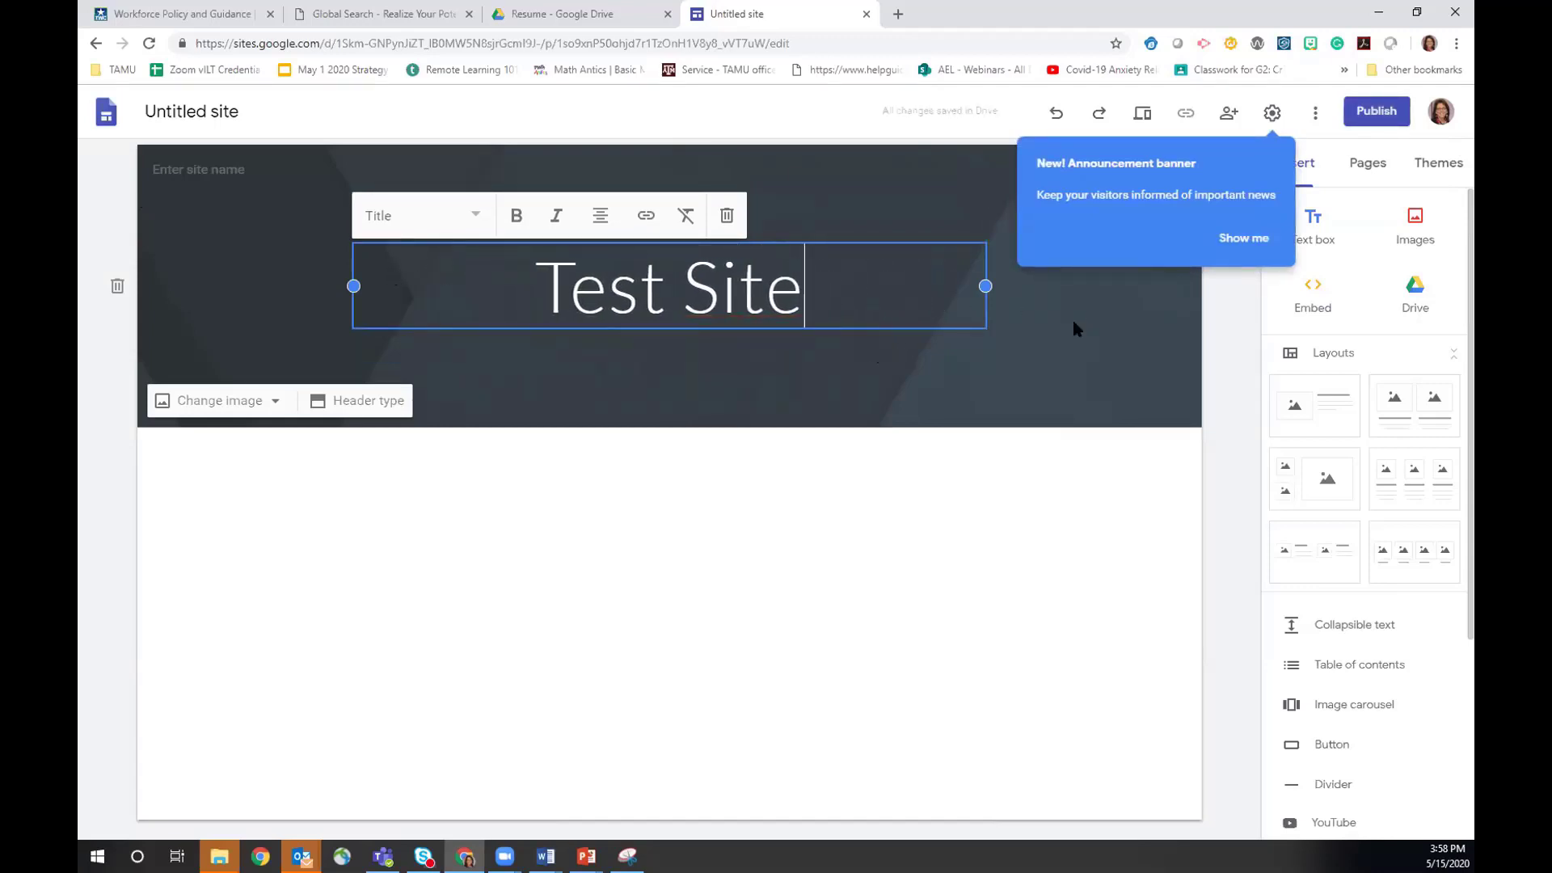
{"action": "left_click", "coordinate": [1279, 146]}
{"action": "left_click", "coordinate": [1376, 116]}
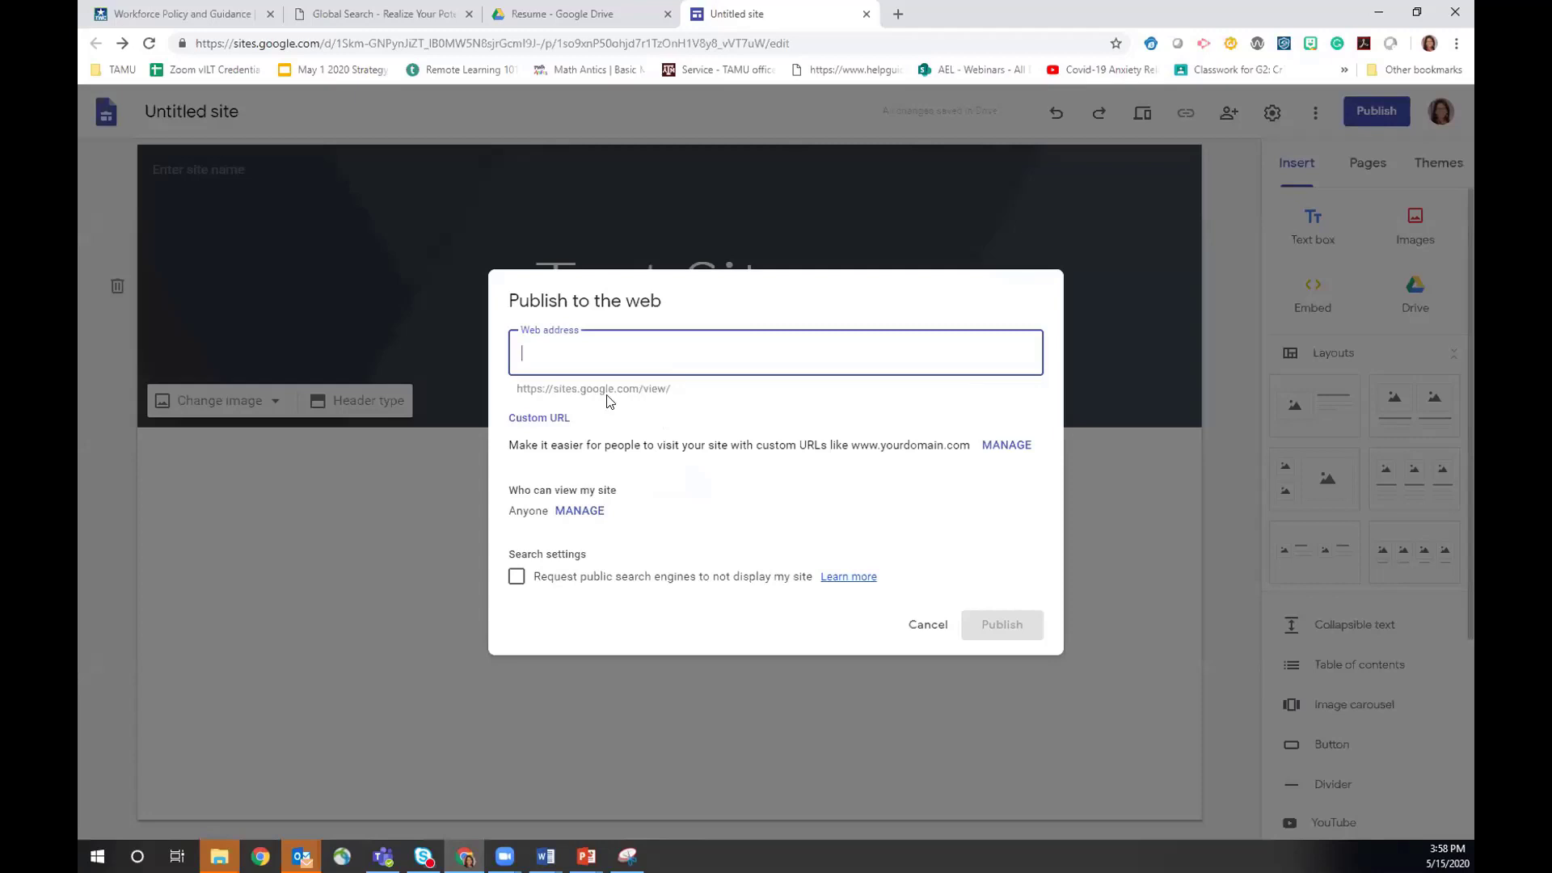
- Enter a custom web address under sites.google.com/view/ in the Publish dialog
{"action": "left_click", "coordinate": [676, 389]}
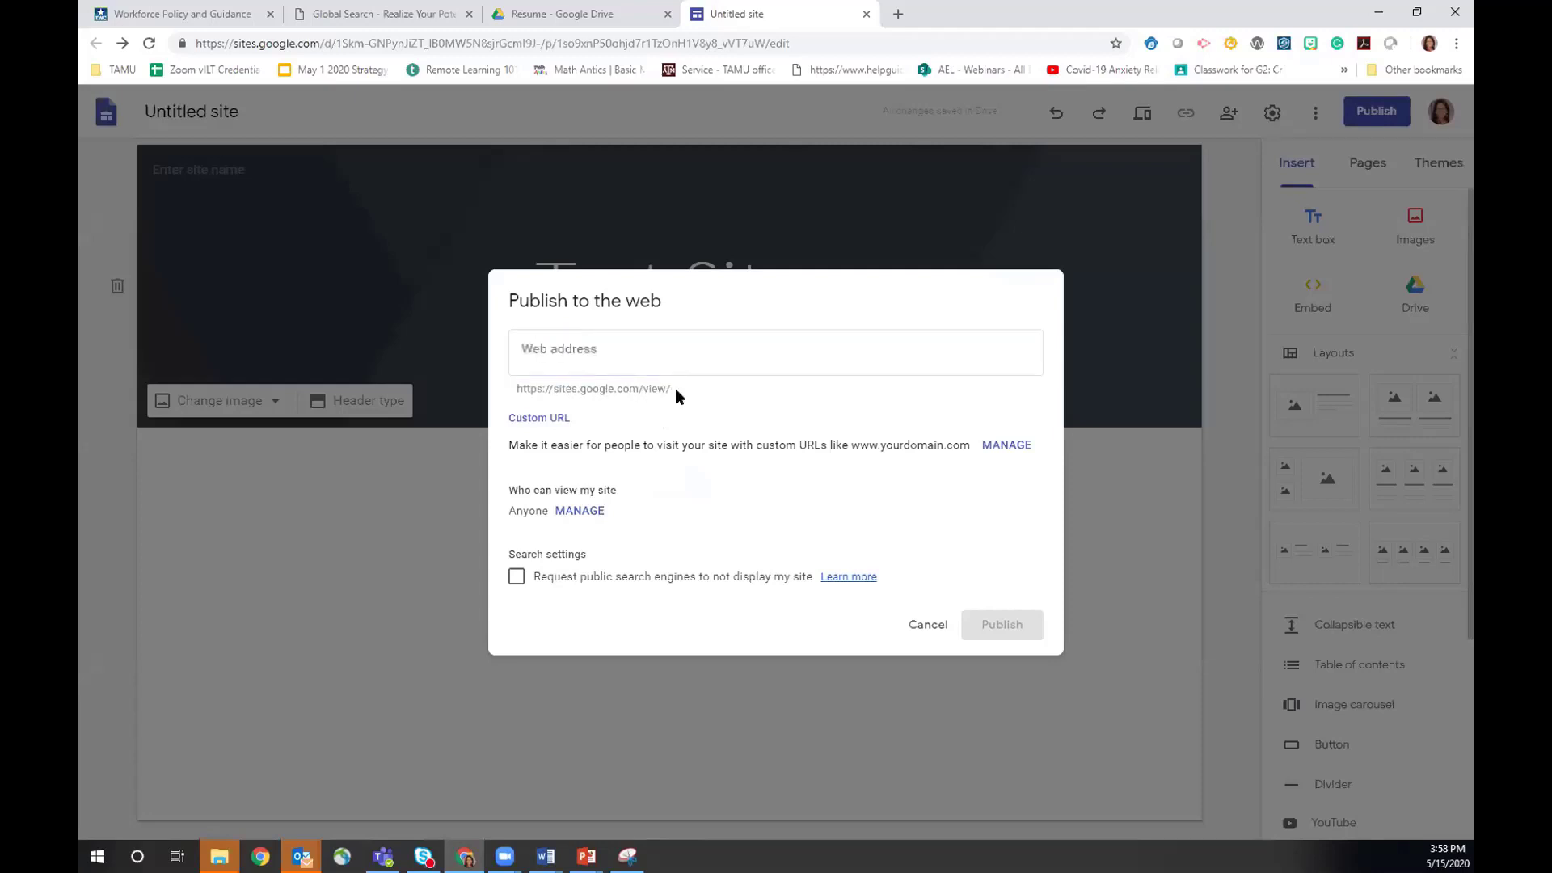
{"action": "left_click", "coordinate": [528, 346]}
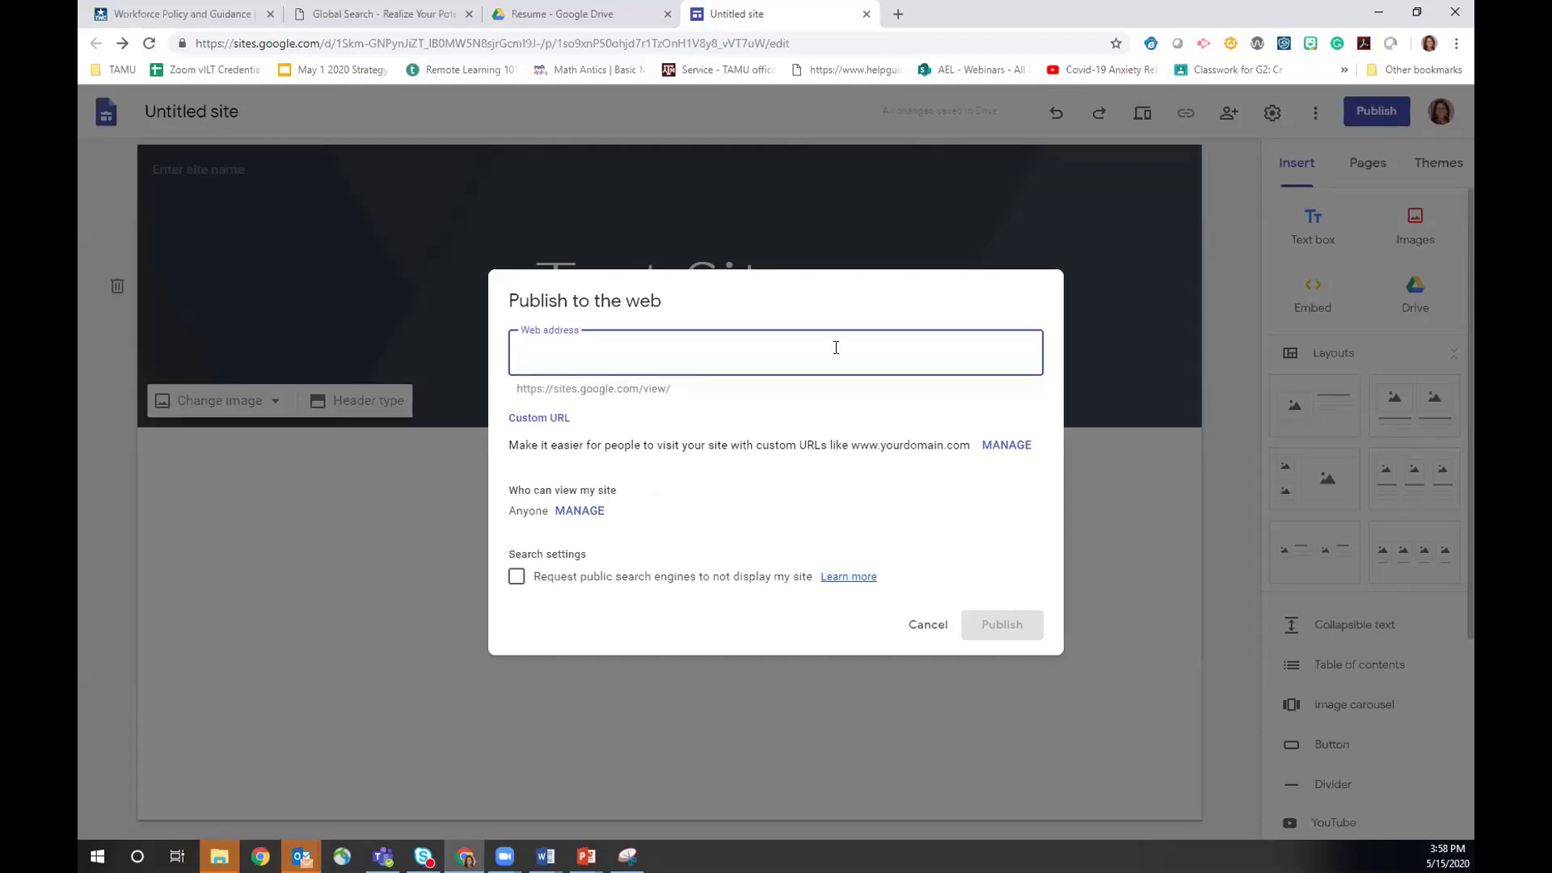
{"action": "type", "text": "ortiz123"}
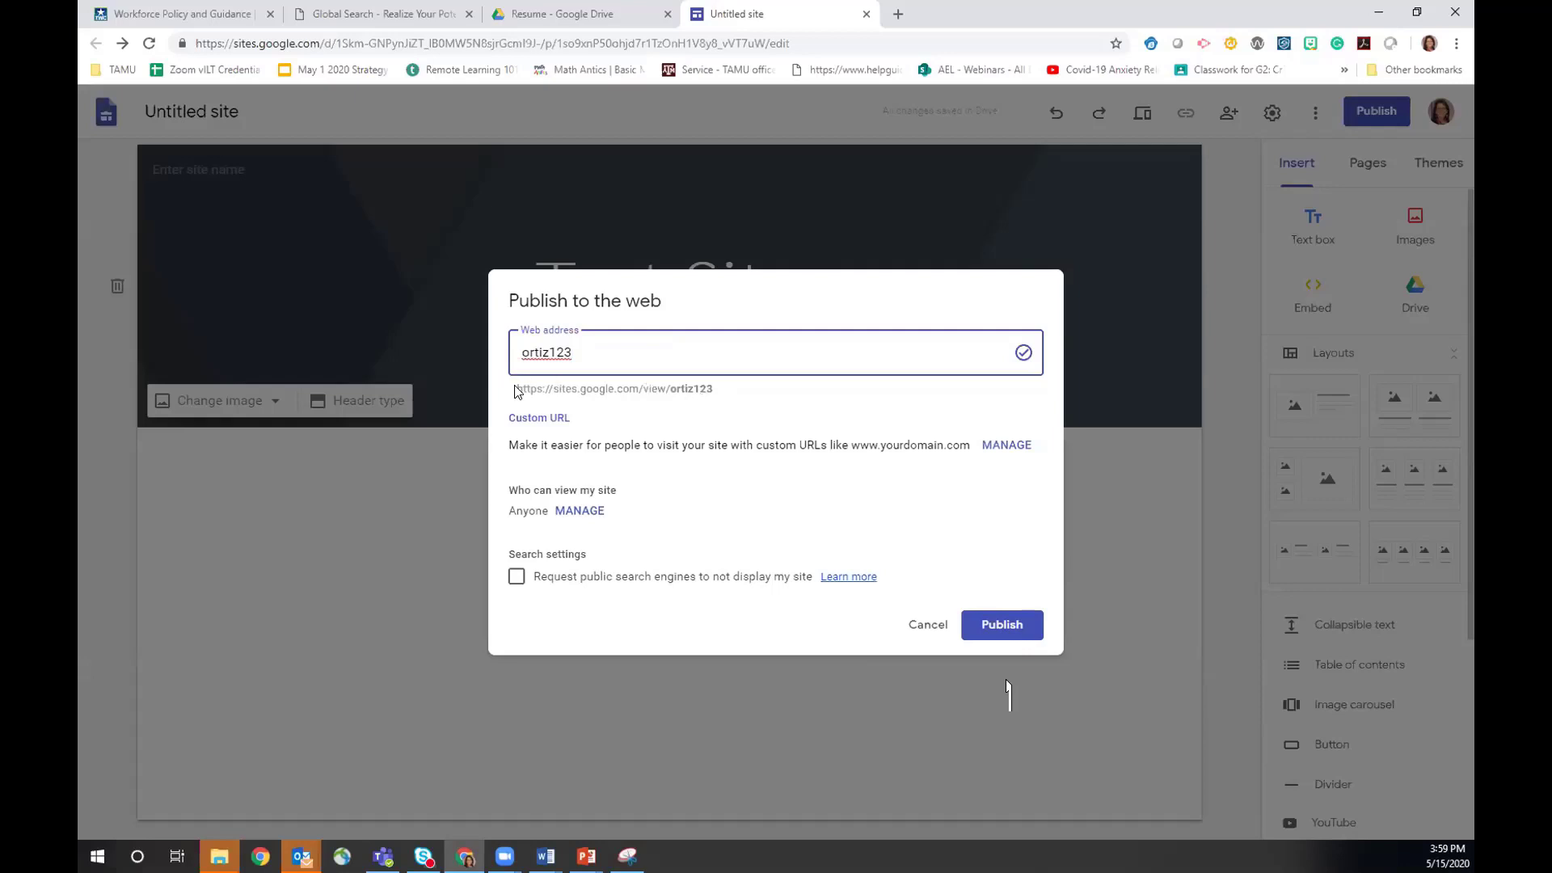
{"action": "left_click_drag", "start_coordinate": [517, 388], "coordinate": [722, 410]}
{"action": "left_click", "coordinate": [720, 413]}
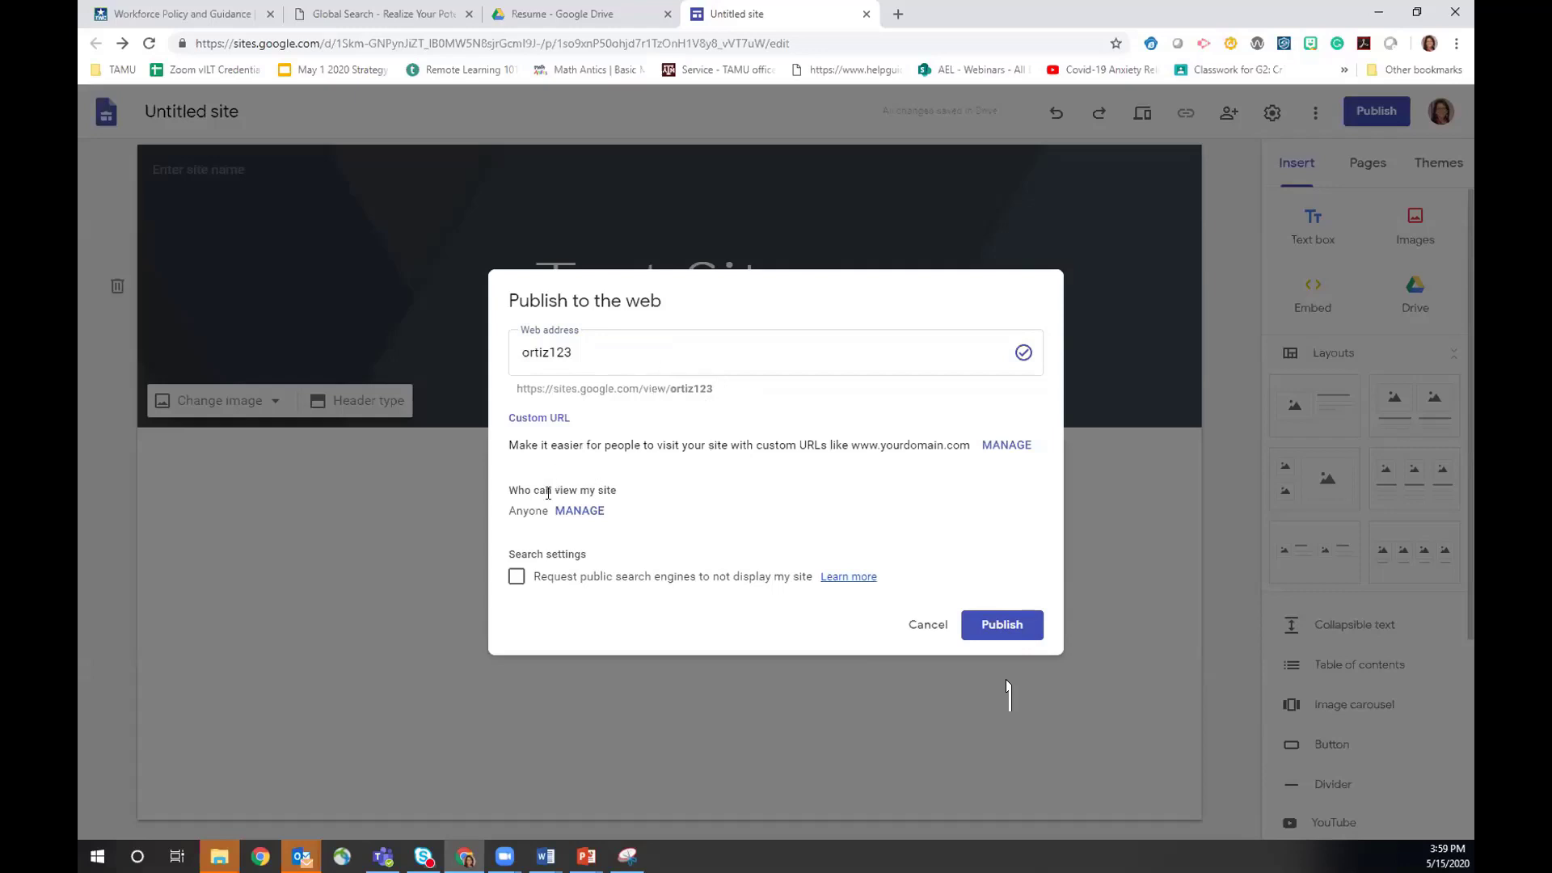
{"action": "left_click_drag", "start_coordinate": [530, 529], "coordinate": [595, 522]}
{"action": "left_click", "coordinate": [527, 511]}
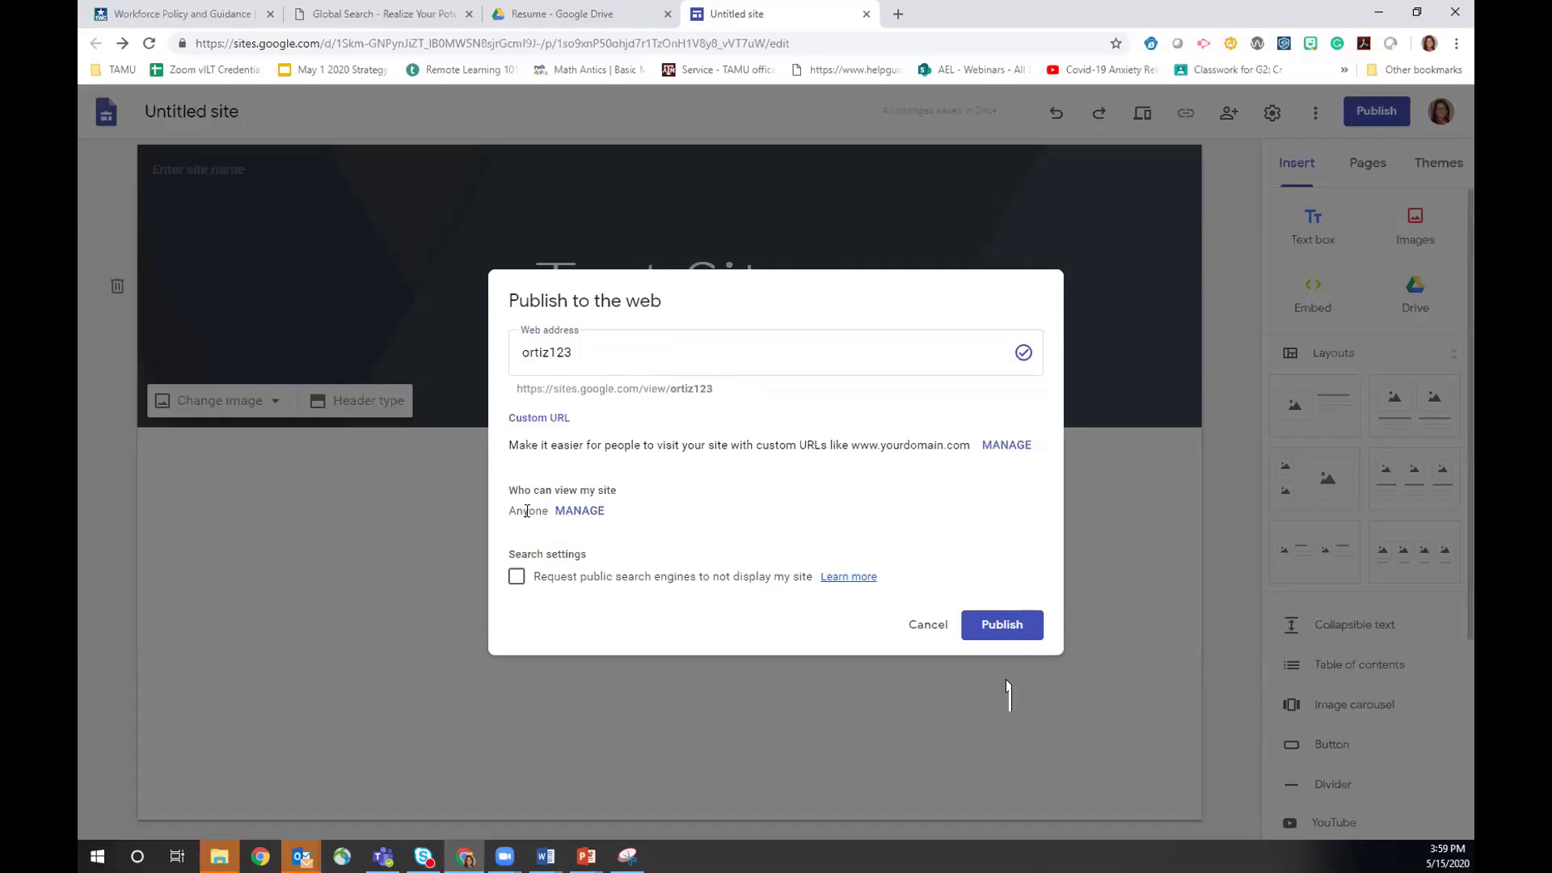
- Review who can view the site via Manage, close sharing, and cancel without publishing
{"action": "left_click", "coordinate": [577, 513]}
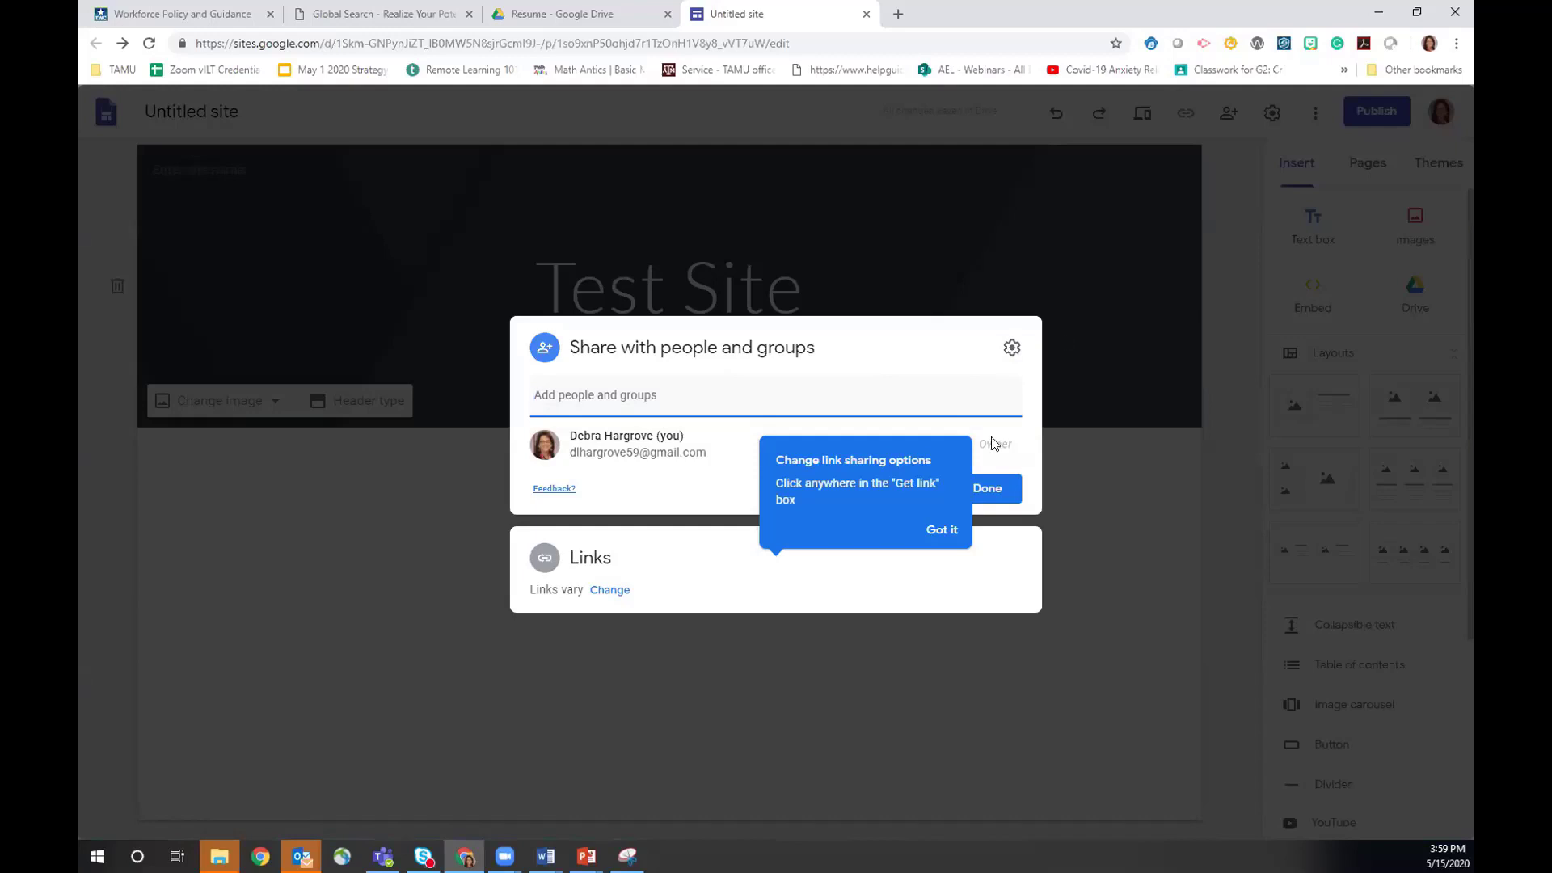
{"action": "left_click", "coordinate": [942, 532]}
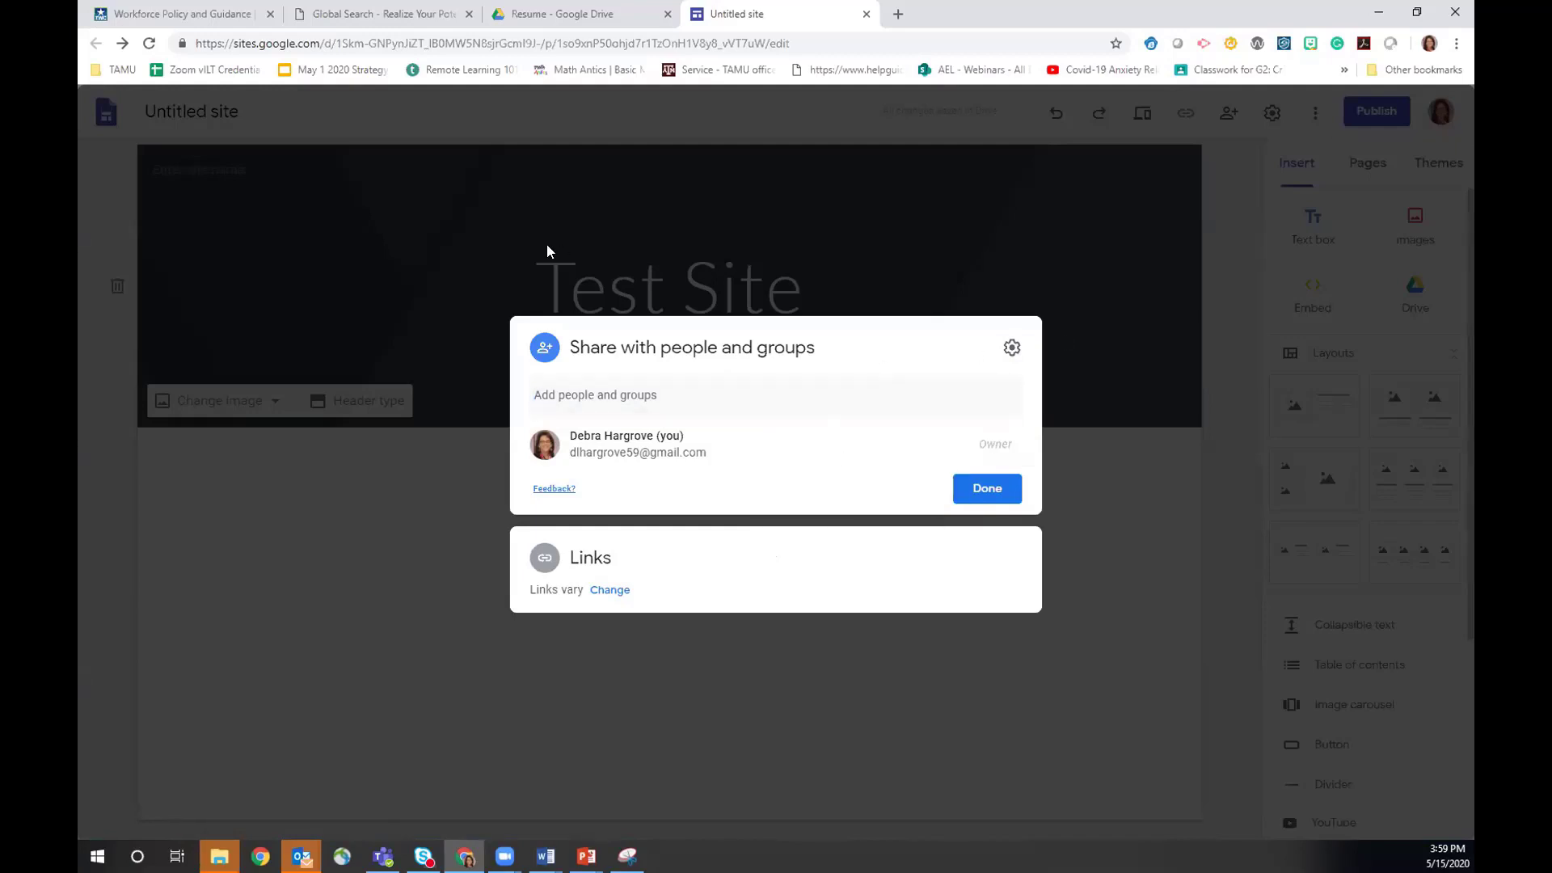
{"action": "left_click", "coordinate": [396, 573]}
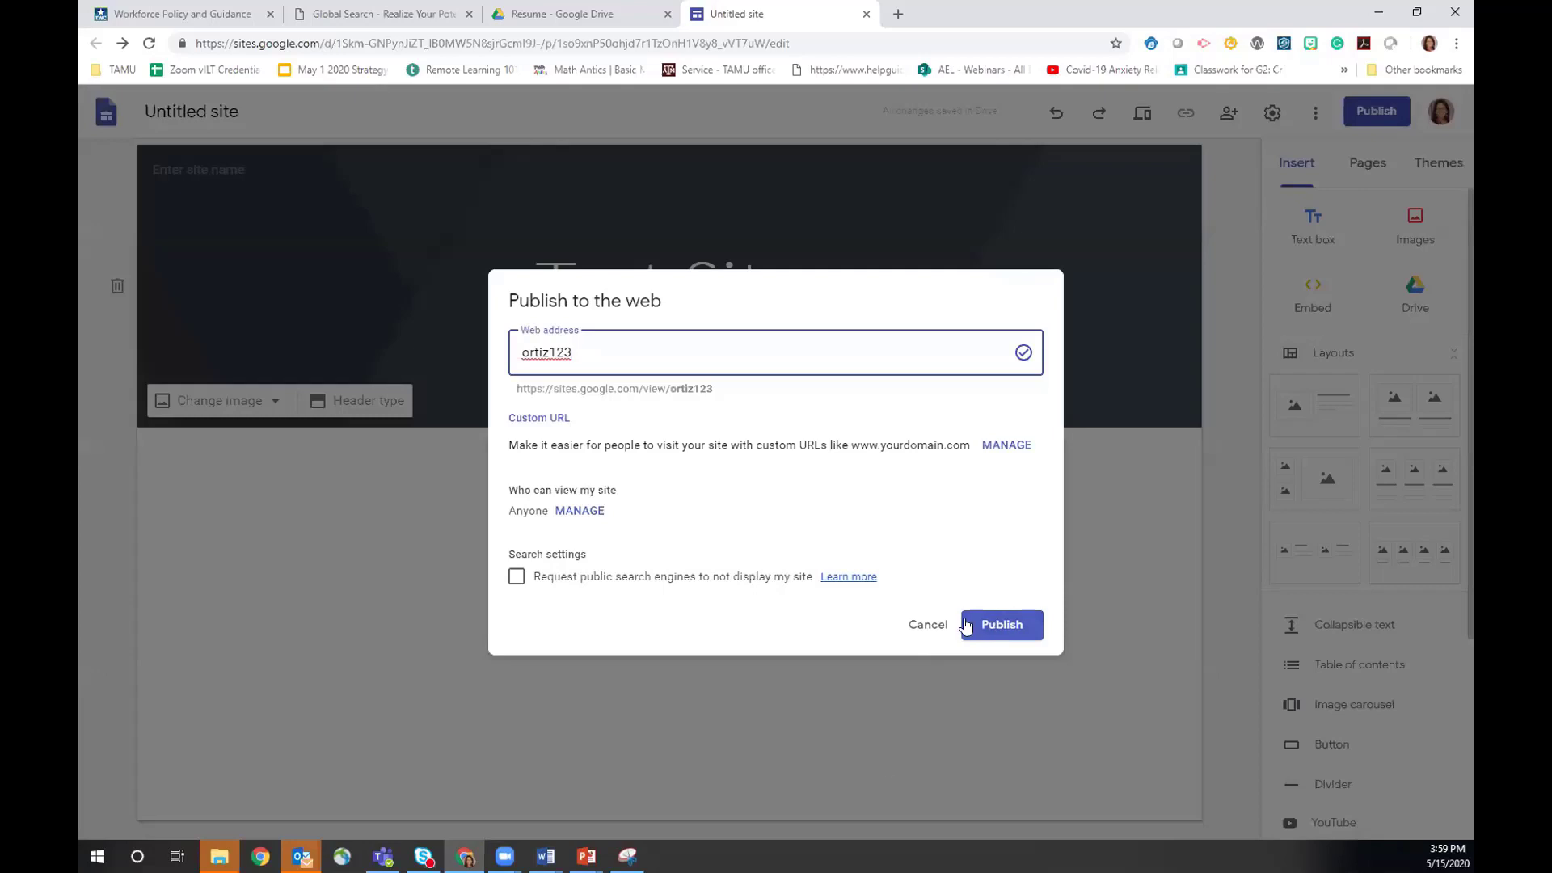
{"action": "left_click", "coordinate": [916, 616]}
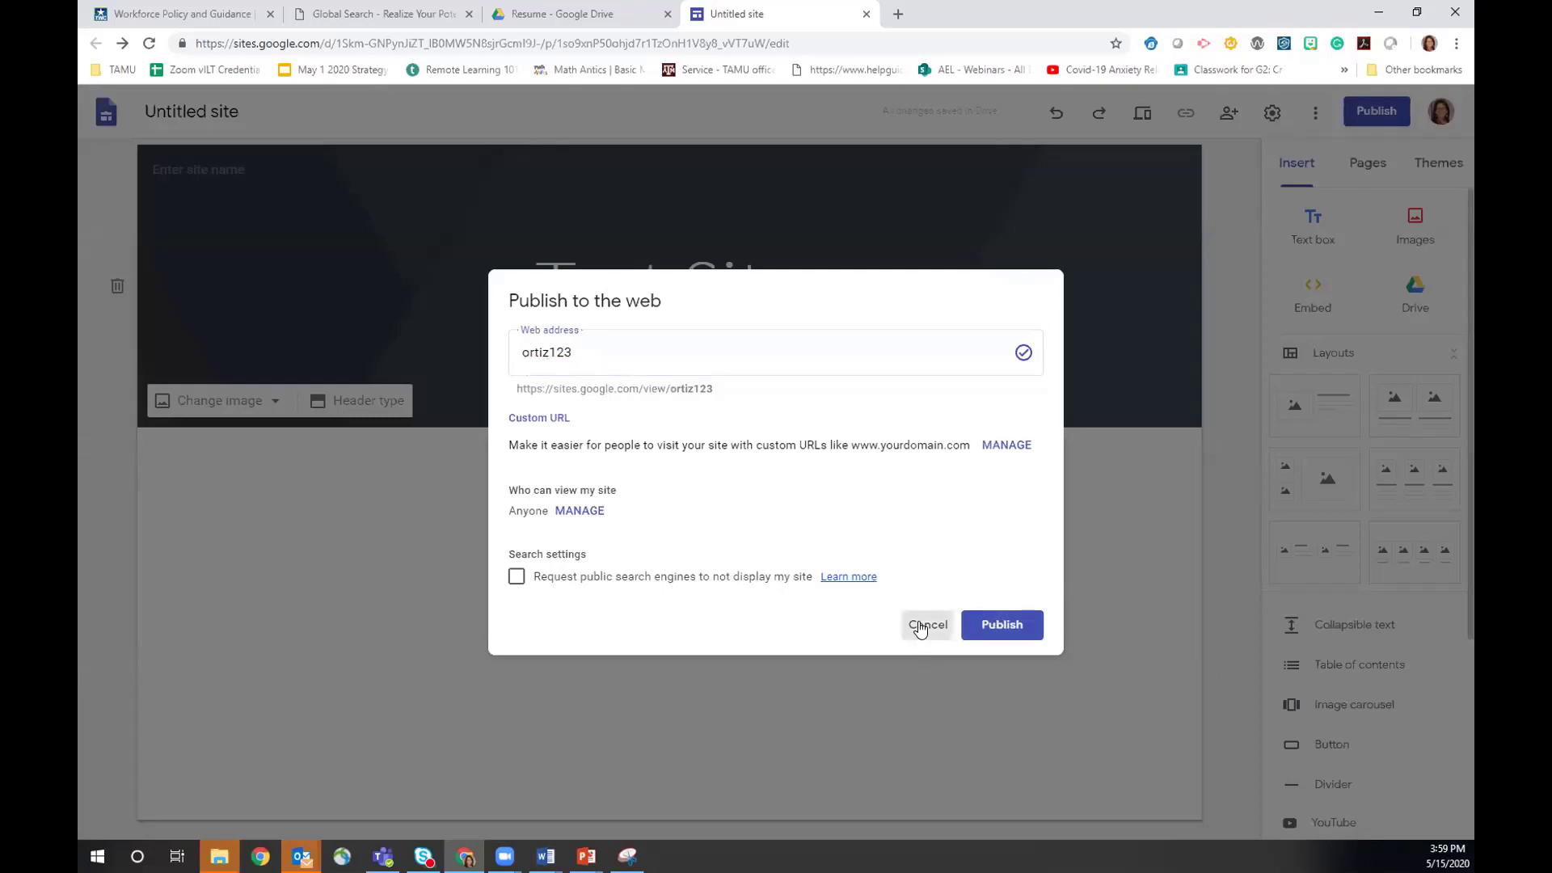